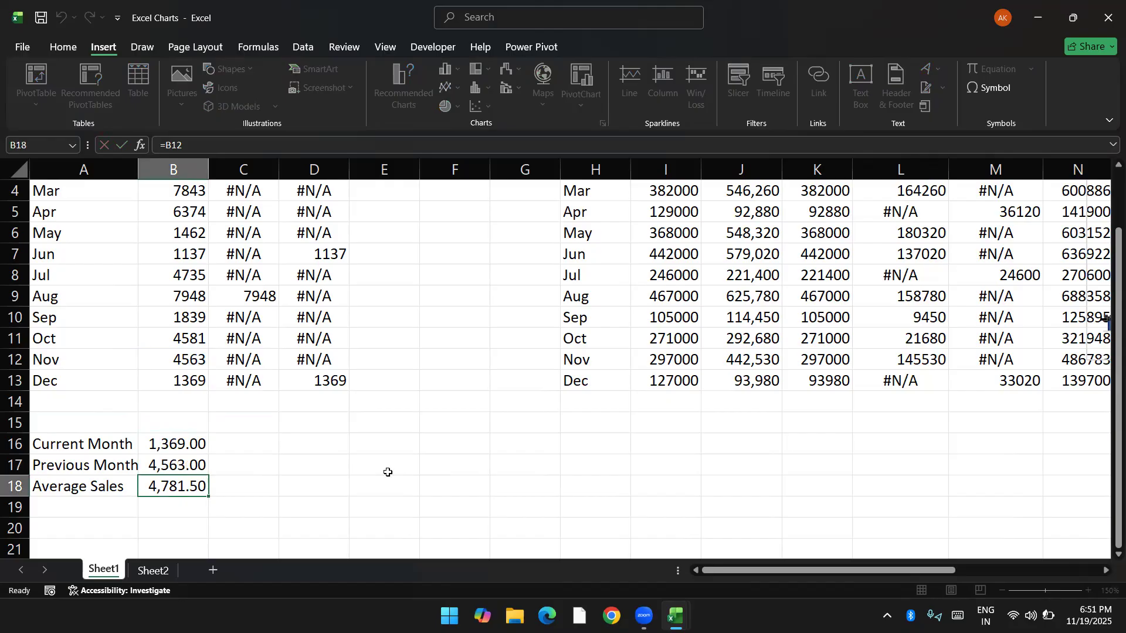
# Step: Inspect the formula behind the Average Sales value in cell B18
pyautogui.press('F2')
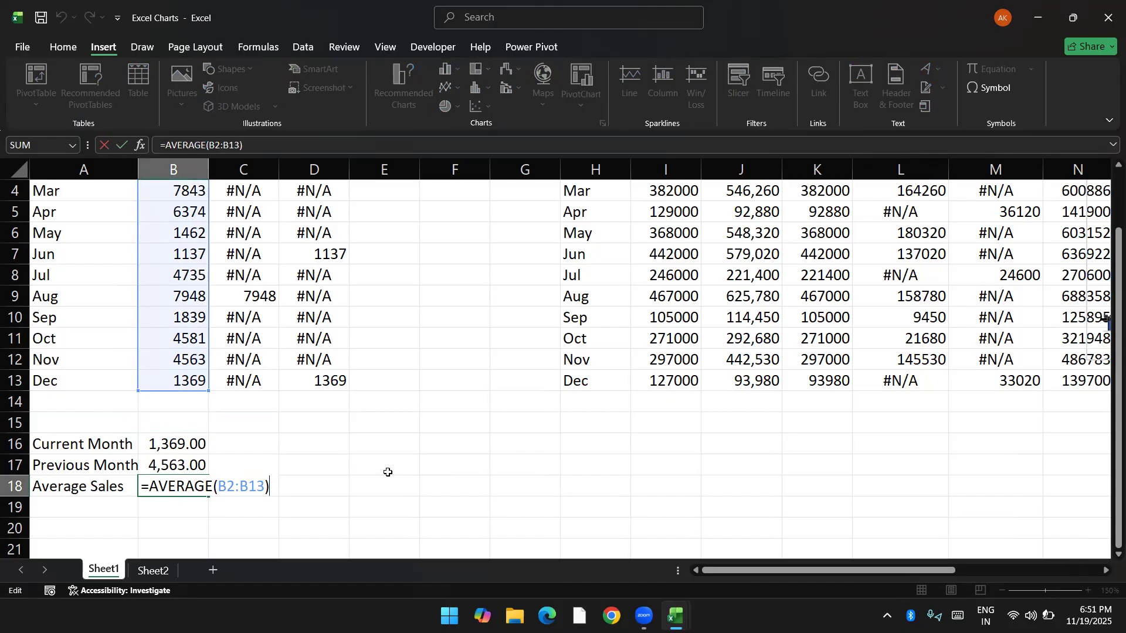
pyautogui.hotkey('ctrl', 'Return')
pyautogui.press('Up')
pyautogui.press('Up')
pyautogui.press('Down')
pyautogui.press('Right')
pyautogui.press('Right')
pyautogui.press('Right')
pyautogui.press('Right')
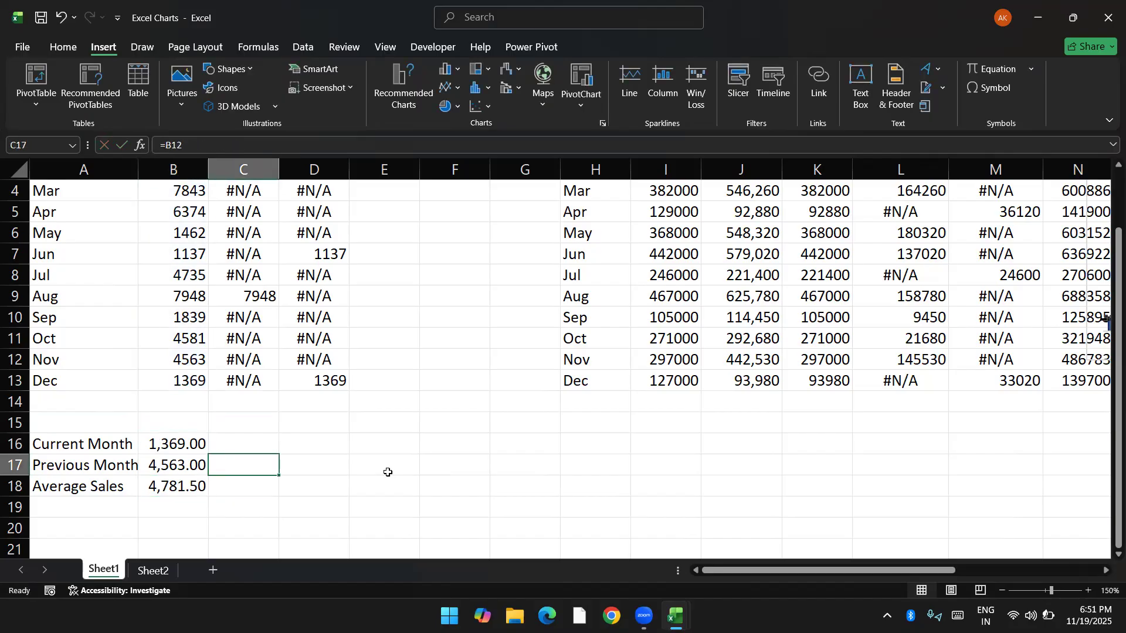
pyautogui.press('Down')
pyautogui.press('Down')
pyautogui.press('Down')
pyautogui.press('Up')
pyautogui.press('Up')
pyautogui.press('Up')
pyautogui.press('Up')
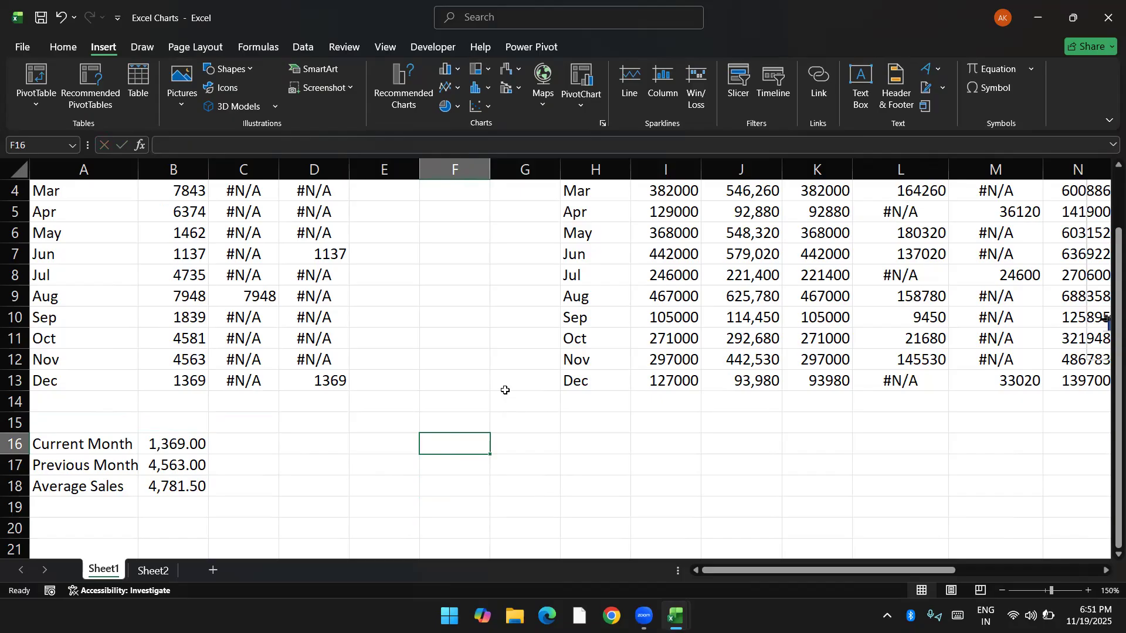
pyautogui.press('Down')
pyautogui.press('Down')
pyautogui.press('Up')
pyautogui.press('Up')
# Step: Enter the heading "Current Month" in cell E16
pyautogui.press('Left')
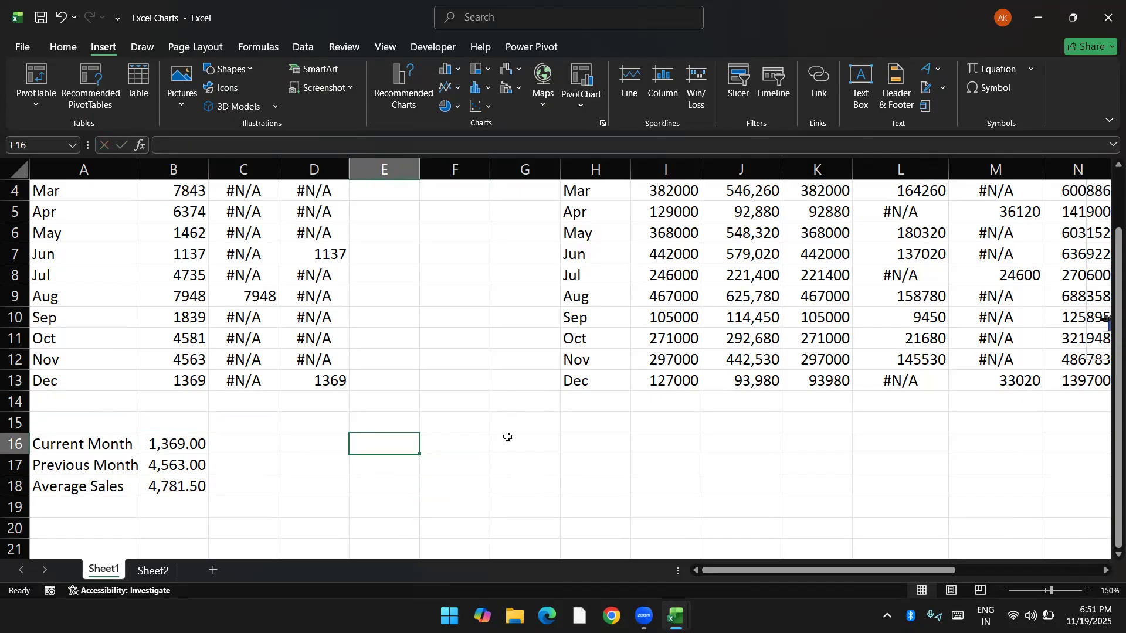
pyautogui.write('Curr')
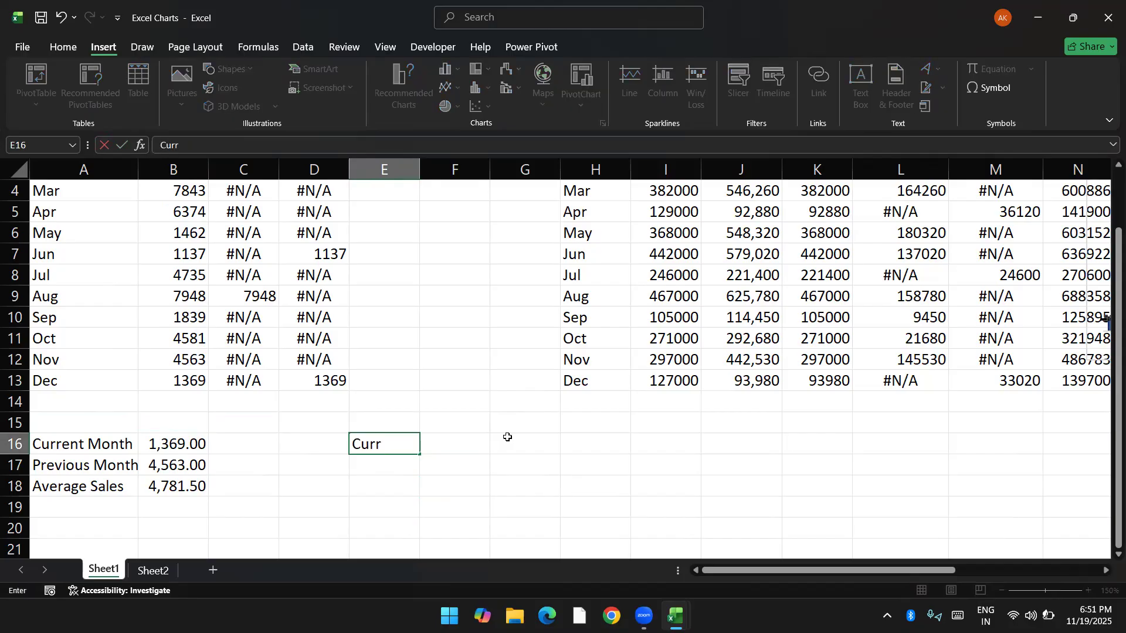
pyautogui.write('ent Month')
pyautogui.hotkey('ctrl', 'Return')
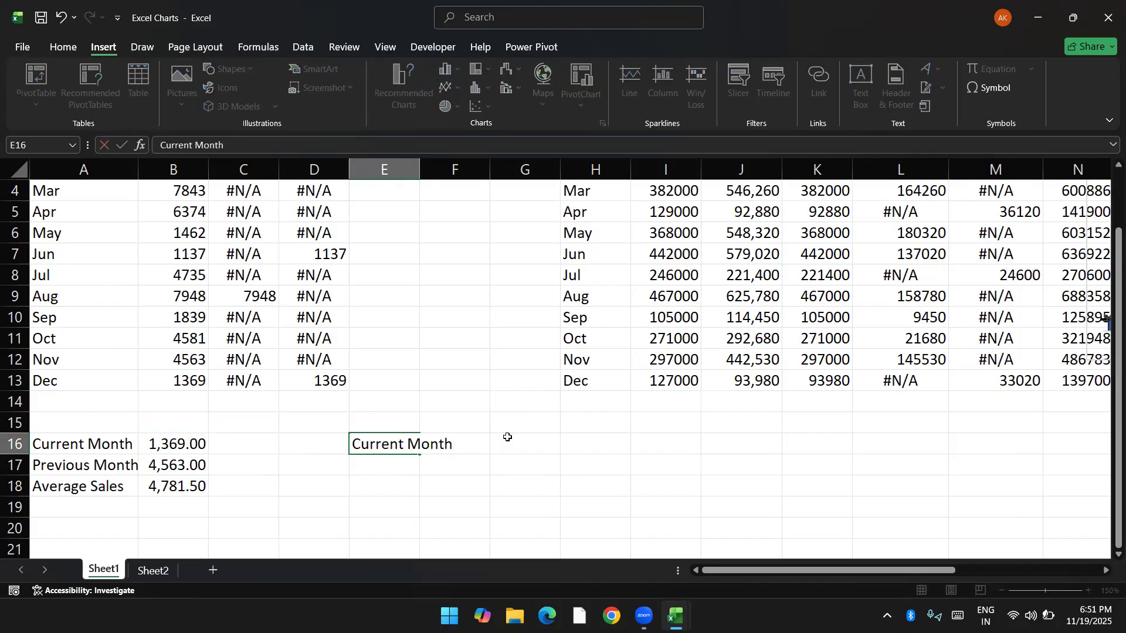
# Step: Link cell E17 to the Current Month sales value in B16
pyautogui.hotkey('shift', 'Right')
pyautogui.hotkey('shift', 'Right')
pyautogui.hotkey('shift', 'Right')
pyautogui.press('Down')
pyautogui.write('=')
pyautogui.press('Left')
pyautogui.press('Left')
pyautogui.press('Left')
pyautogui.press('Up')
pyautogui.press('Return')
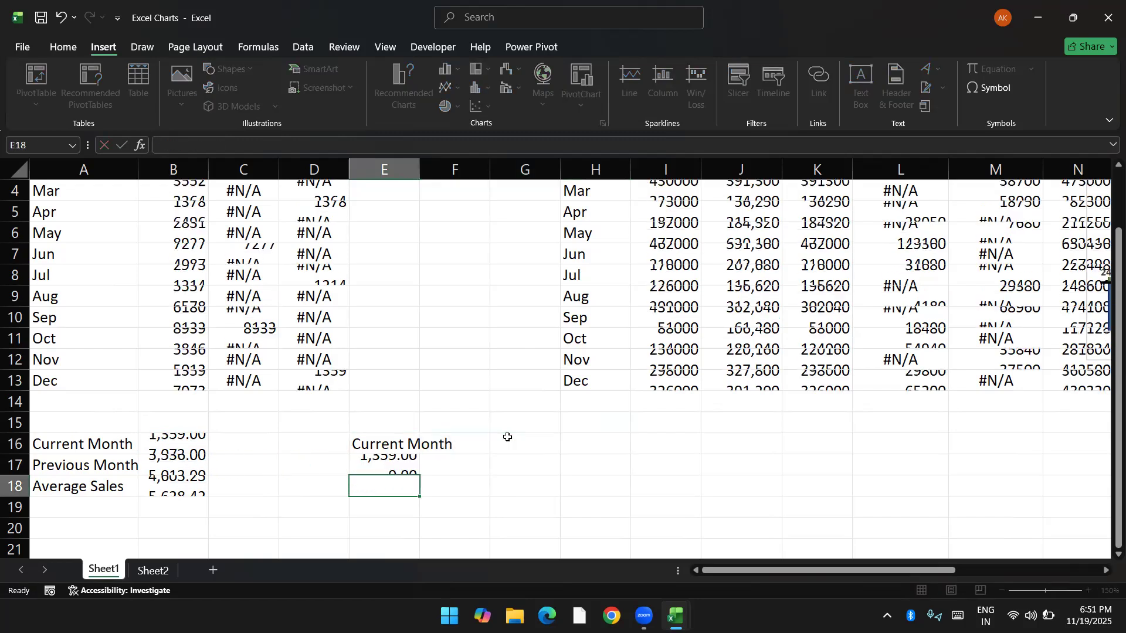
pyautogui.press('Up')
pyautogui.press('Down')
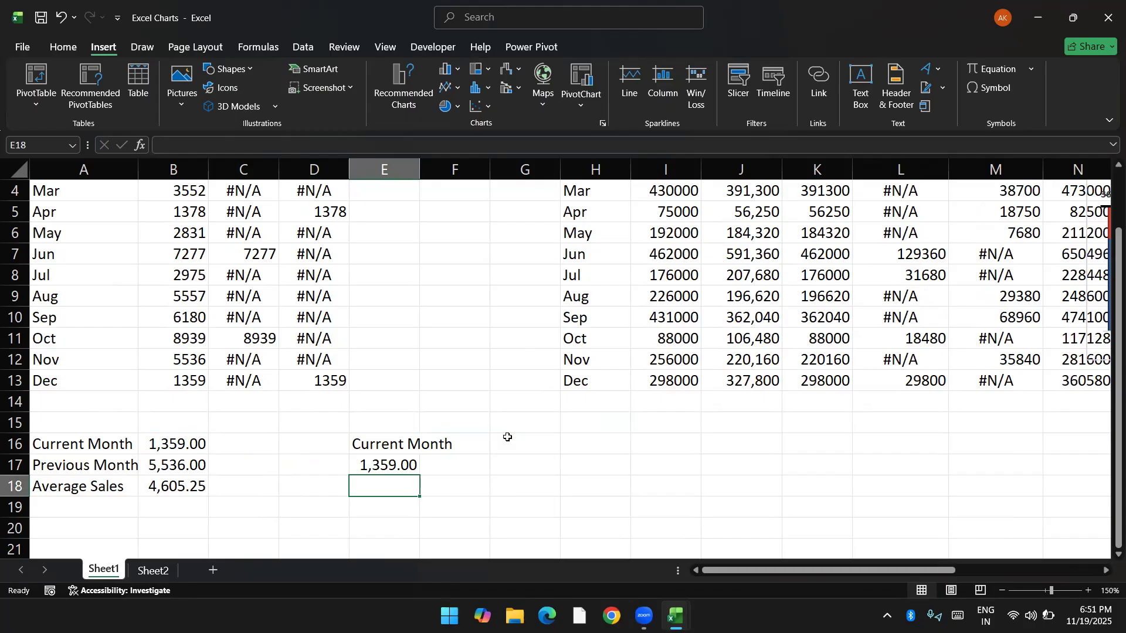
# Step: Enter the label "PM :" in E18 and narrow column E to roughly the label's width
pyautogui.write('PM :')
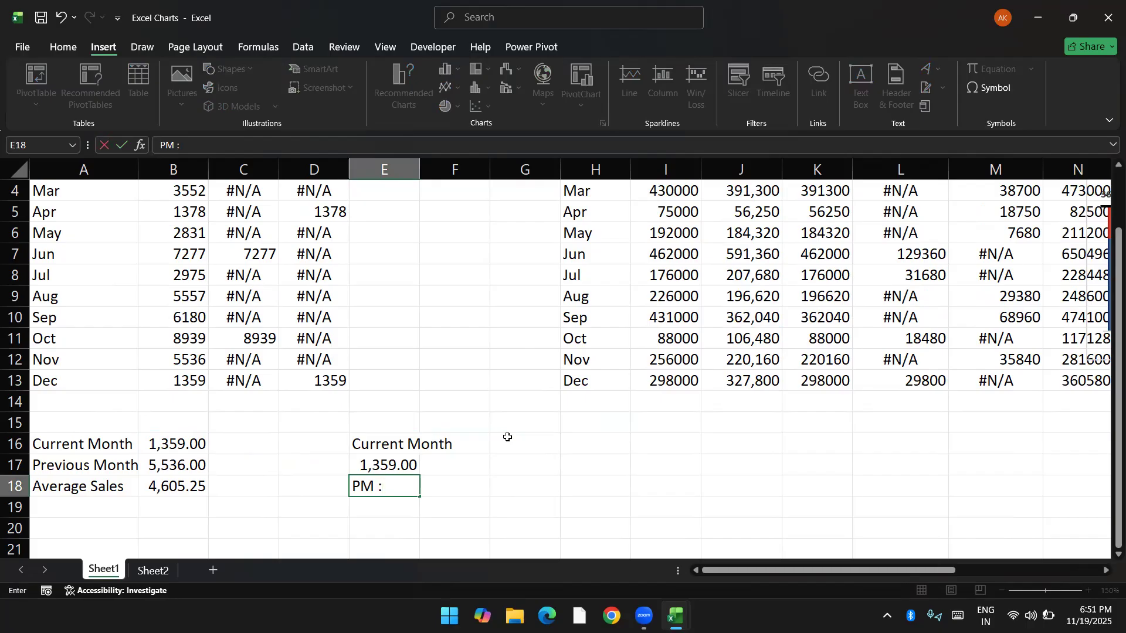
pyautogui.click(463, 485)
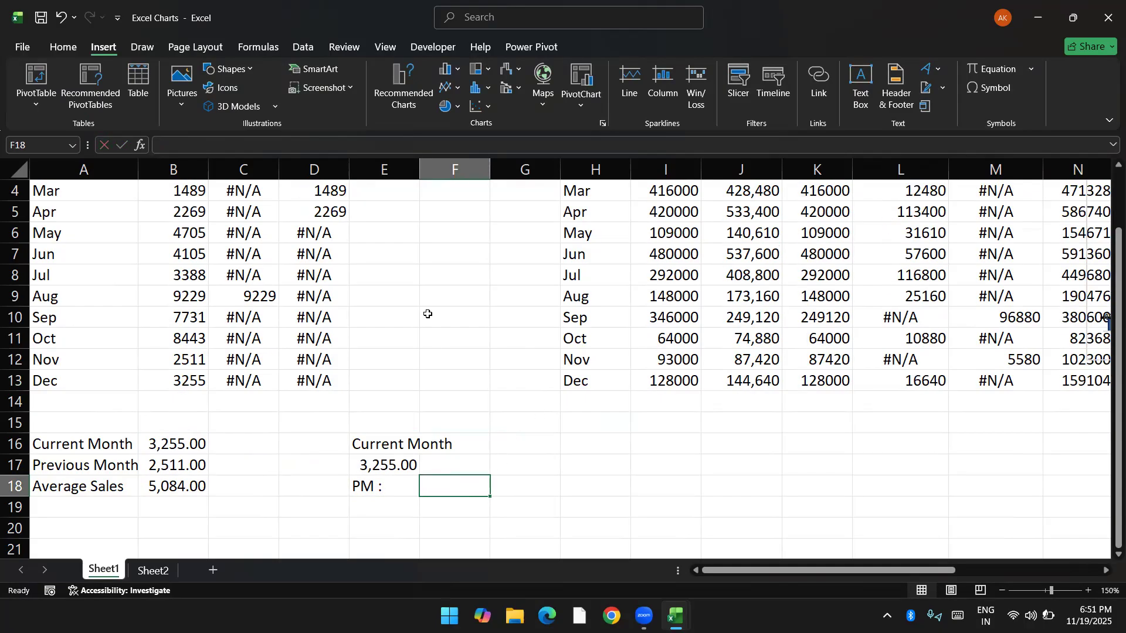
pyautogui.moveTo(420, 179); pyautogui.dragTo(387, 182)
pyautogui.press('Left')
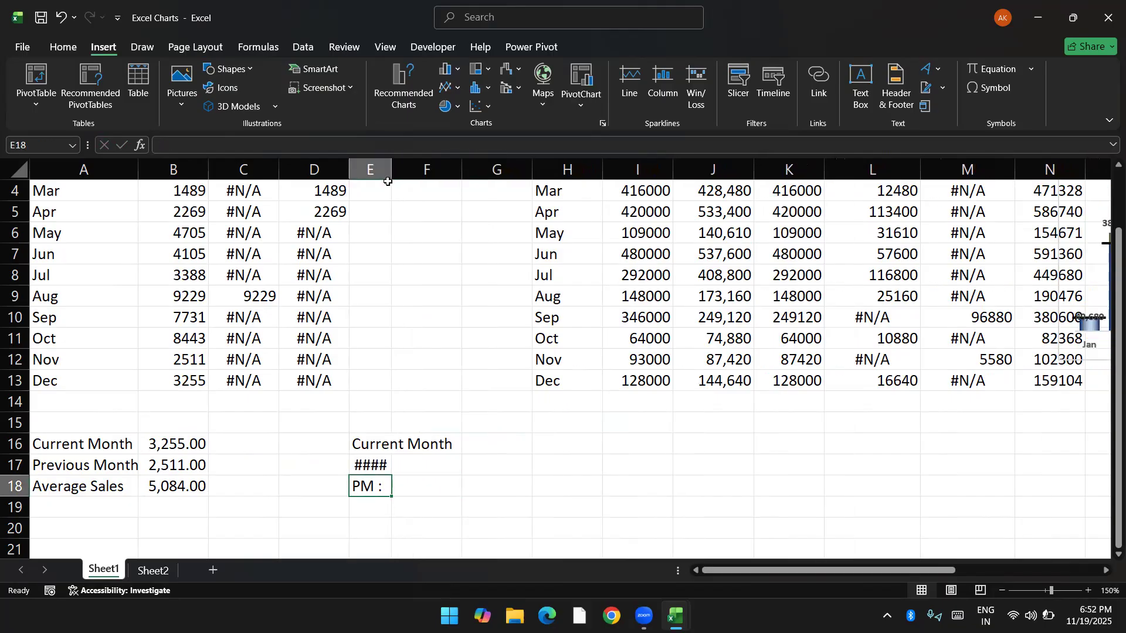
# Step: Merge and center the current month value across E17:H17
pyautogui.press('Up')
pyautogui.hotkey('shift', 'Right')
pyautogui.hotkey('shift', 'Right')
pyautogui.hotkey('shift', 'Right')
pyautogui.hotkey('alt', 'h')
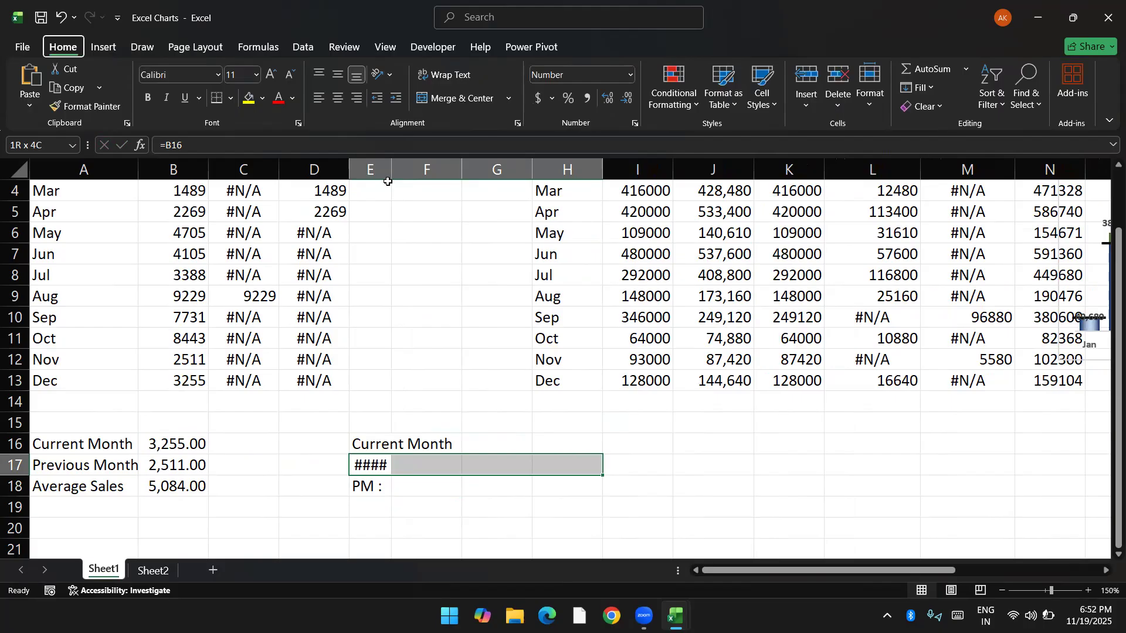
pyautogui.press('m')
pyautogui.press('c')
# Step: Merge and center the "Current Month" heading across E16:H16
pyautogui.press('Up')
pyautogui.hotkey('shift', 'Right')
pyautogui.hotkey('shift', 'Right')
pyautogui.hotkey('shift', 'Right')
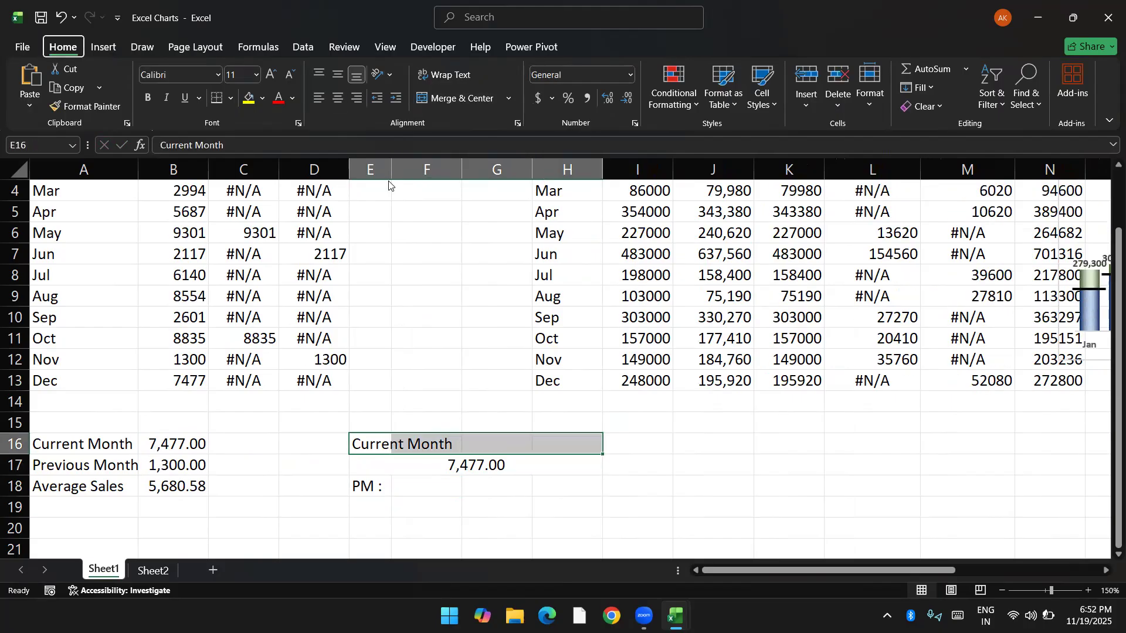
pyautogui.hotkey('alt', 'h')
pyautogui.press('m')
pyautogui.press('c')
# Step: Link cell F18, beside the PM label, to the Previous Month value in B17
pyautogui.press('Down')
pyautogui.press('Down')
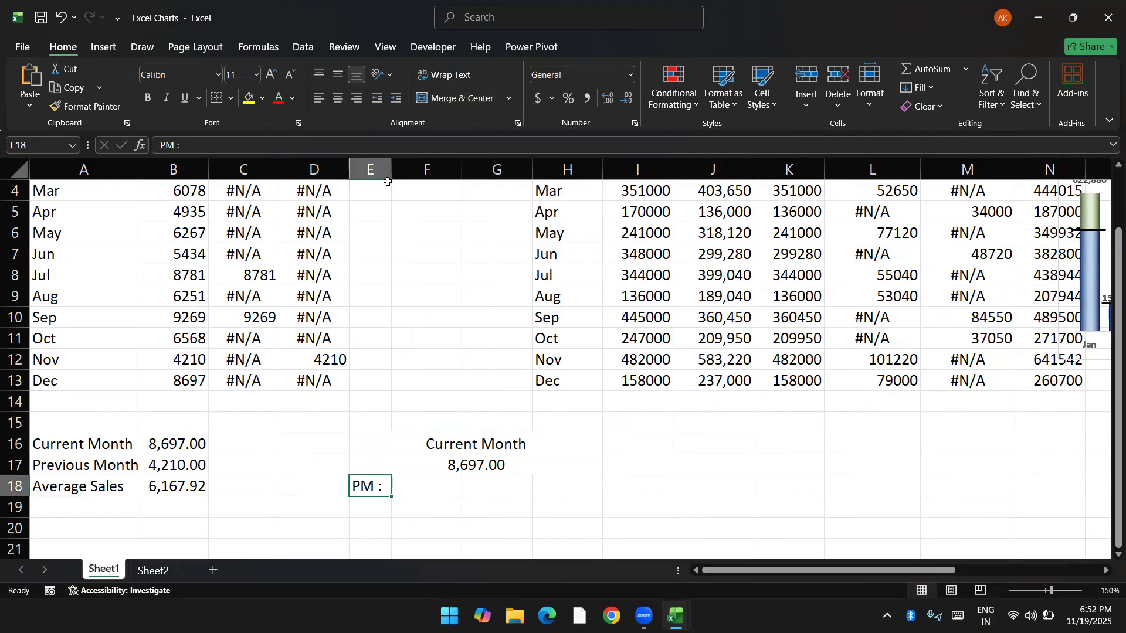
pyautogui.press('Right')
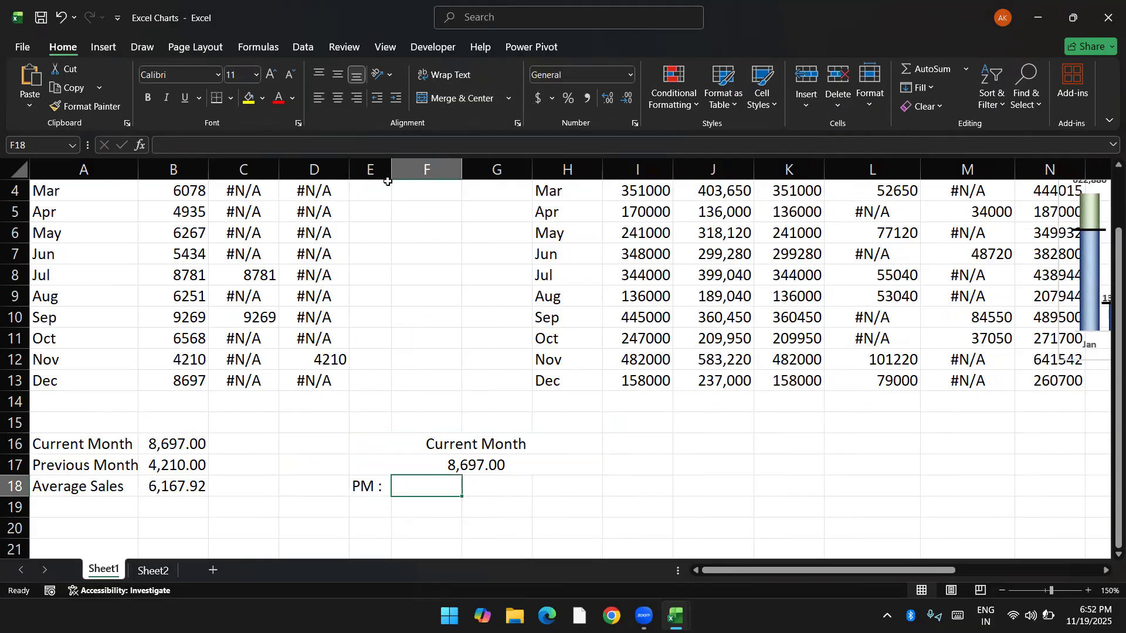
pyautogui.write('=')
pyautogui.press('Left')
pyautogui.press('Left')
pyautogui.press('Left')
pyautogui.press('Left')
pyautogui.press('Up')
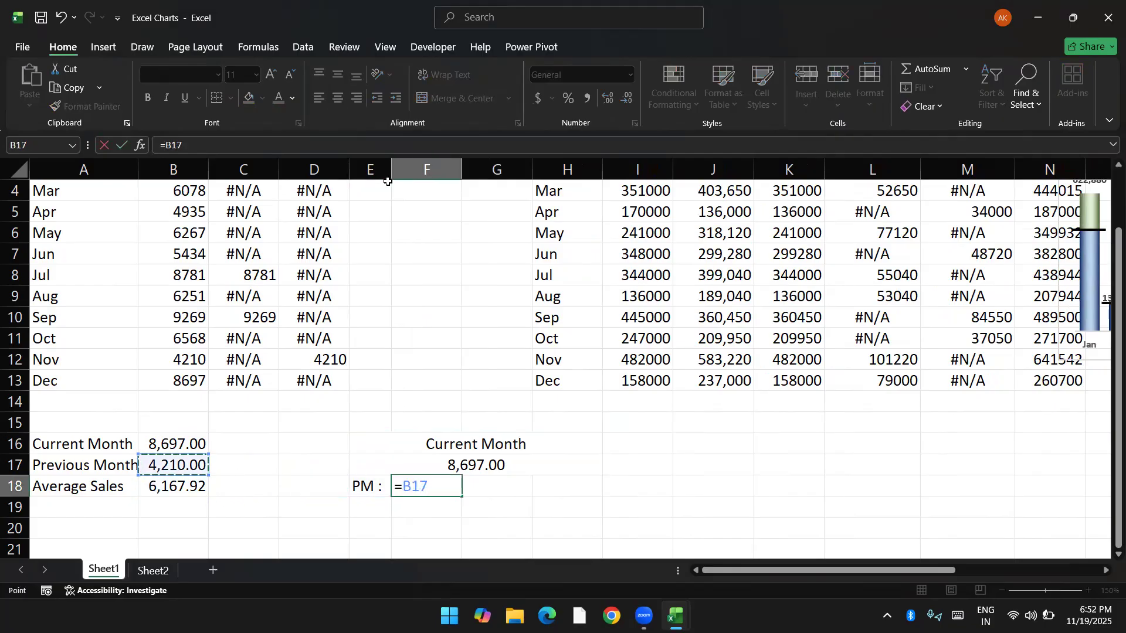
pyautogui.press('Return')
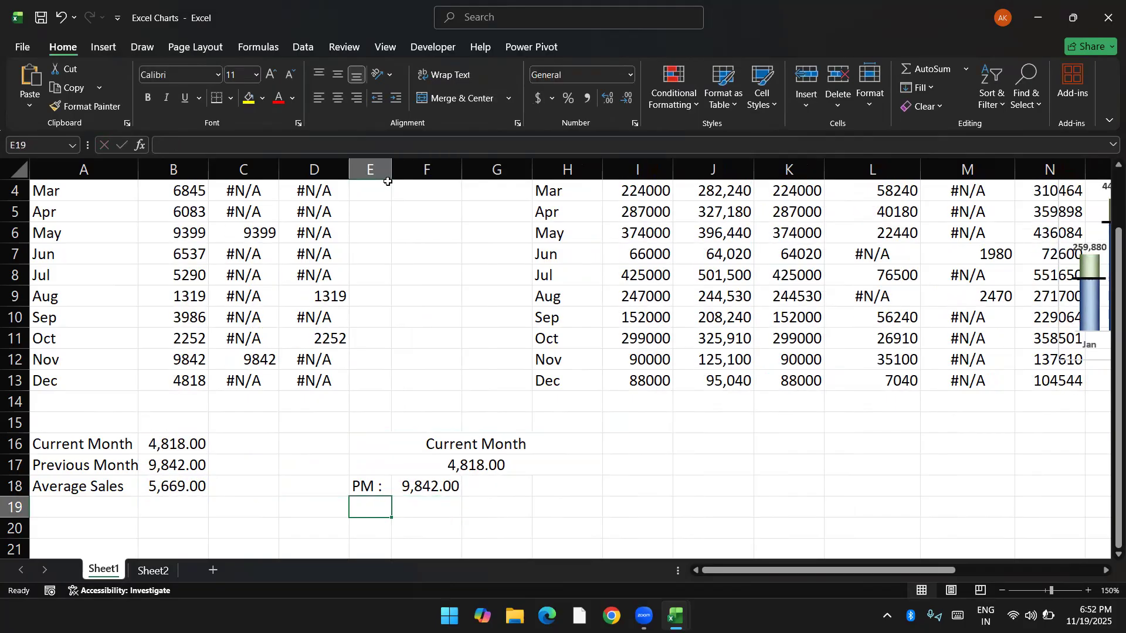
# Step: Enter the label "Avg :" in cell E19
pyautogui.write('Avg')
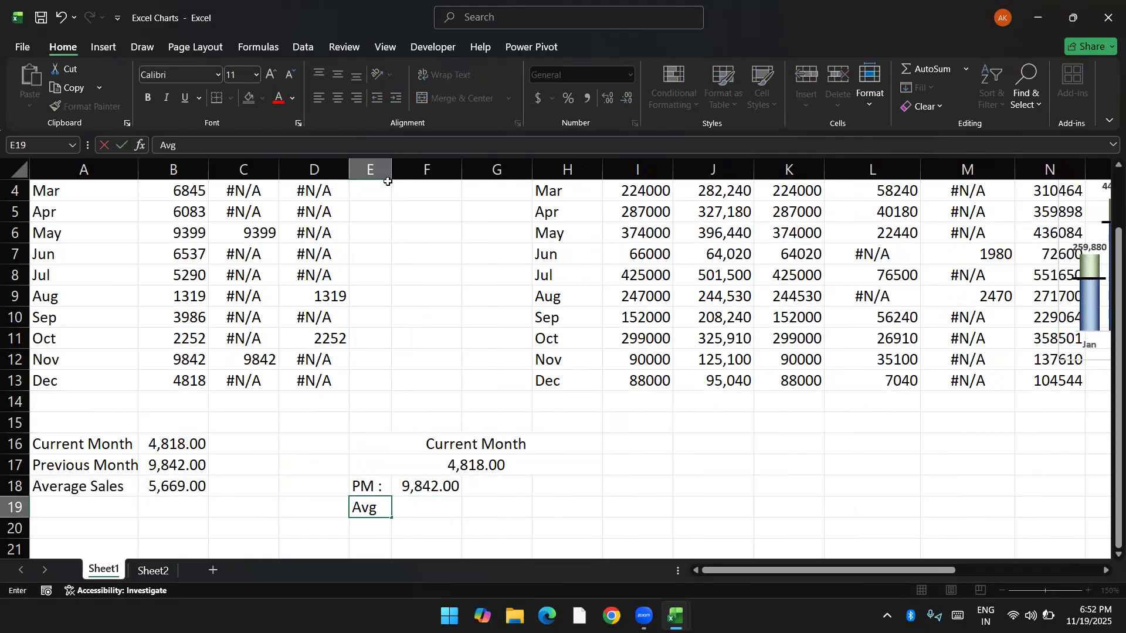
pyautogui.write(' :')
pyautogui.press('Up')
# Step: Remove the colons from both labels so that E18 reads "PM" and E19 reads "Avg"
pyautogui.press('Right')
pyautogui.press('Left')
pyautogui.press('F2')
pyautogui.press('BackSpace')
pyautogui.press('BackSpace')
pyautogui.press('Return')
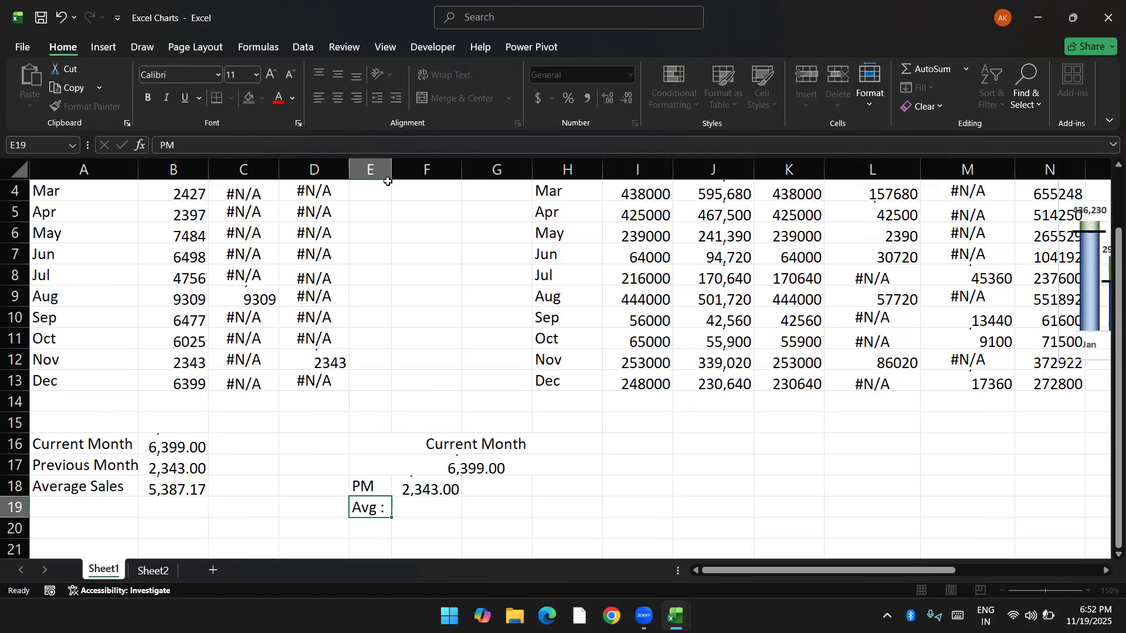
pyautogui.press('F2')
pyautogui.press('Left')
pyautogui.press('Delete')
pyautogui.press('BackSpace')
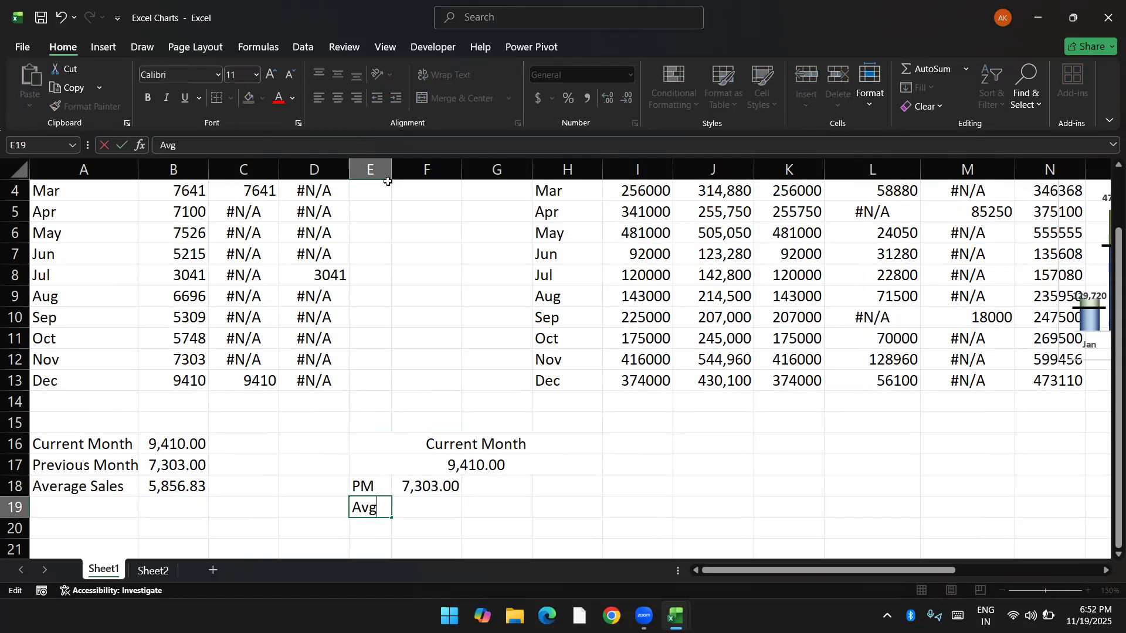
pyautogui.press('Tab')
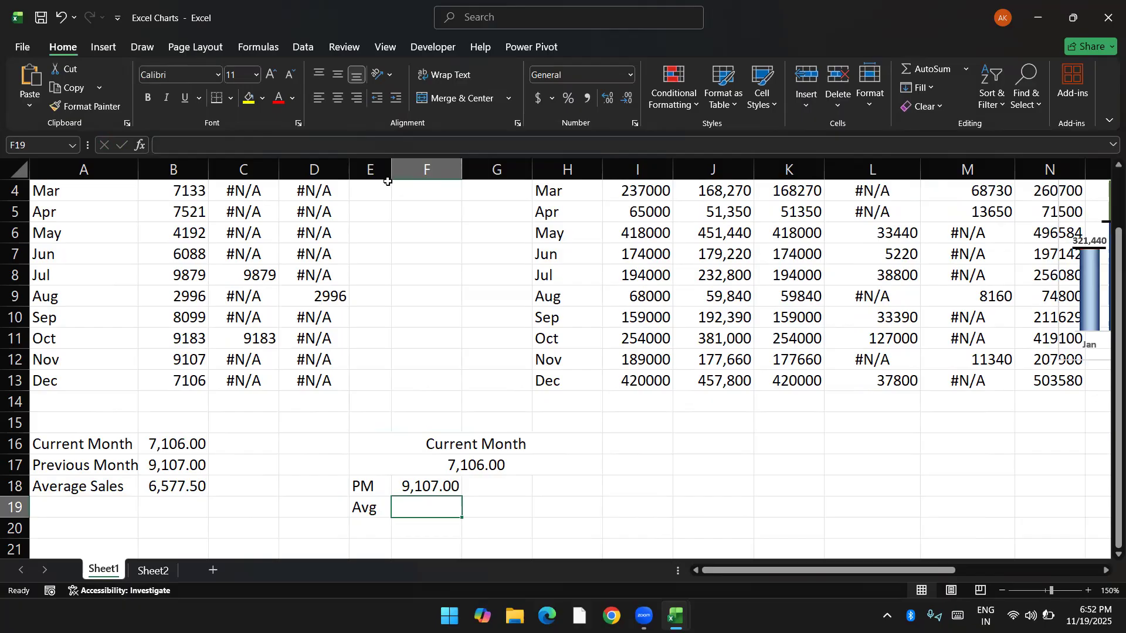
# Step: Link cell F19, beside the Avg label, to the Average Sales value in B18
pyautogui.write('=')
pyautogui.press('Left')
pyautogui.press('Left')
pyautogui.press('Left')
pyautogui.press('Left')
pyautogui.press('Up')
pyautogui.press('Return')
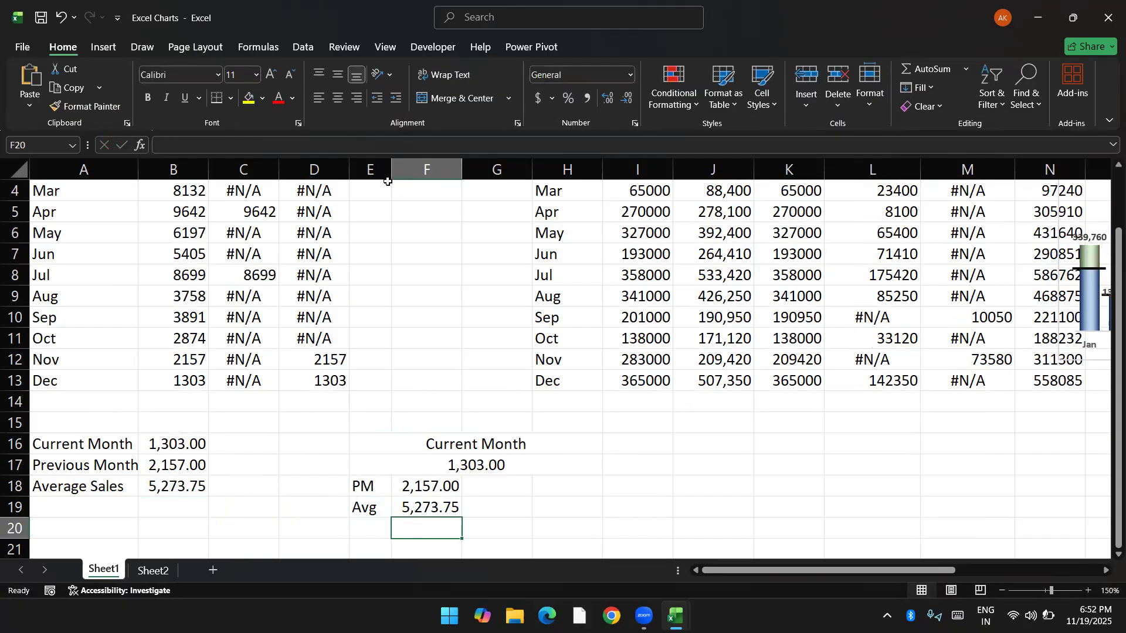
# Step: Enter the change formula =E17/E18-1 in cell G18, beside the previous month value
pyautogui.press('Up')
pyautogui.press('Up')
pyautogui.press('Right')
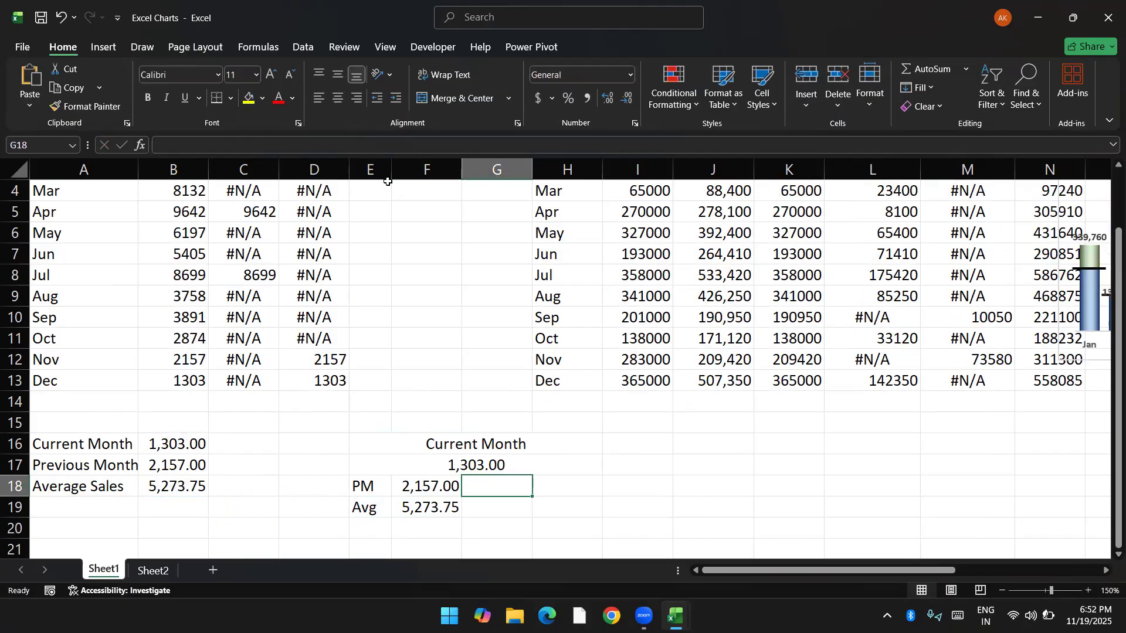
pyautogui.write('=')
pyautogui.press('Up')
pyautogui.write('/')
pyautogui.press('Up')
pyautogui.press('Left')
pyautogui.press('Down')
pyautogui.press('Right')
pyautogui.write('-1')
pyautogui.press('Return')
pyautogui.press('Up')
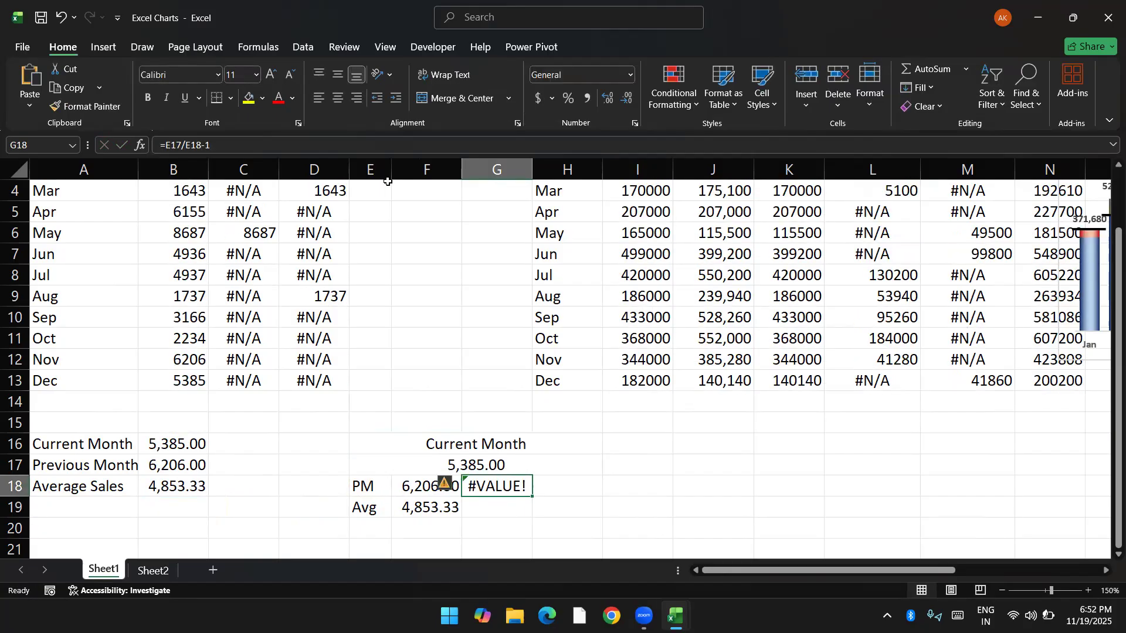
# Step: Correct the G18 formula to =E17/F18-1 and format it as a percentage with one decimal place
pyautogui.press('F2')
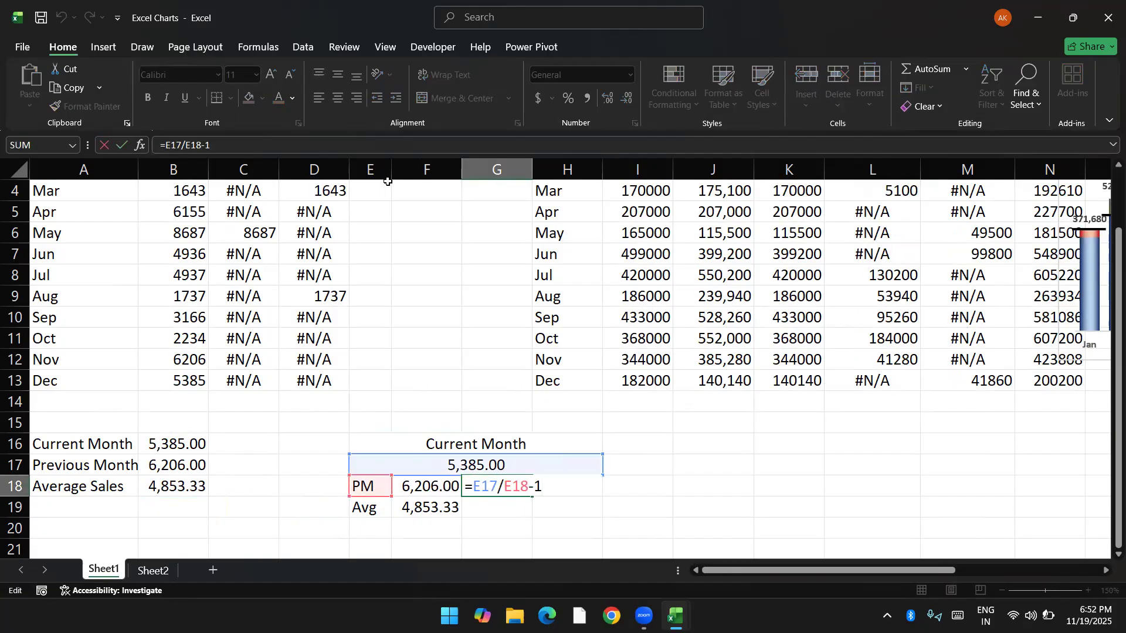
pyautogui.press('Left')
pyautogui.press('Left')
pyautogui.press('BackSpace')
pyautogui.write('F')
pyautogui.press('Return')
pyautogui.press('Up')
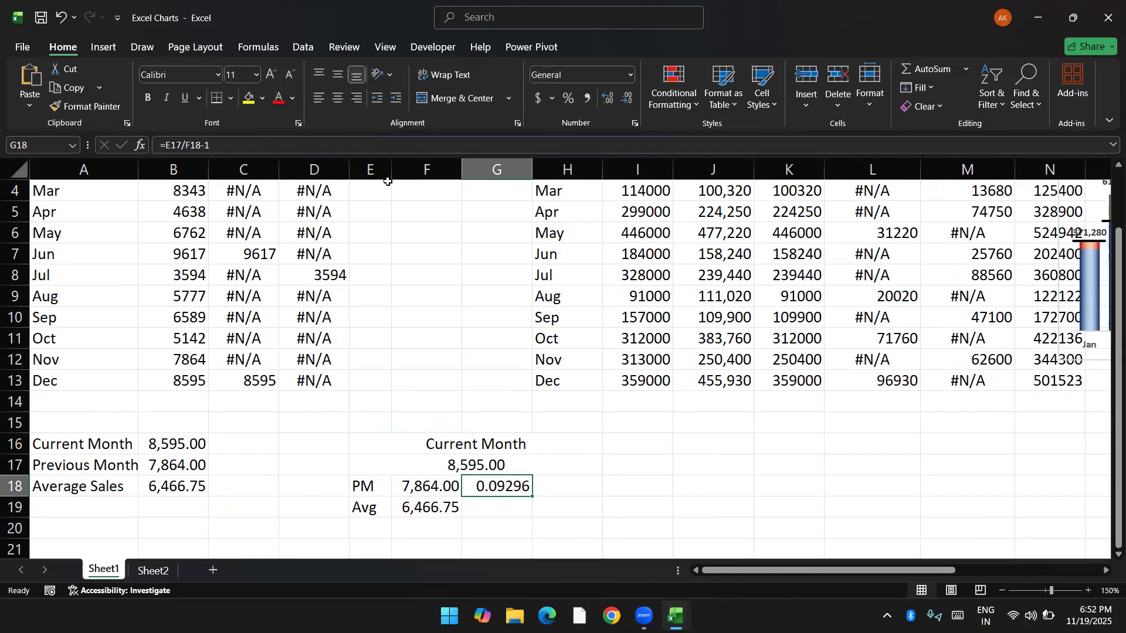
pyautogui.hotkey('ctrl', 'shift', '%')
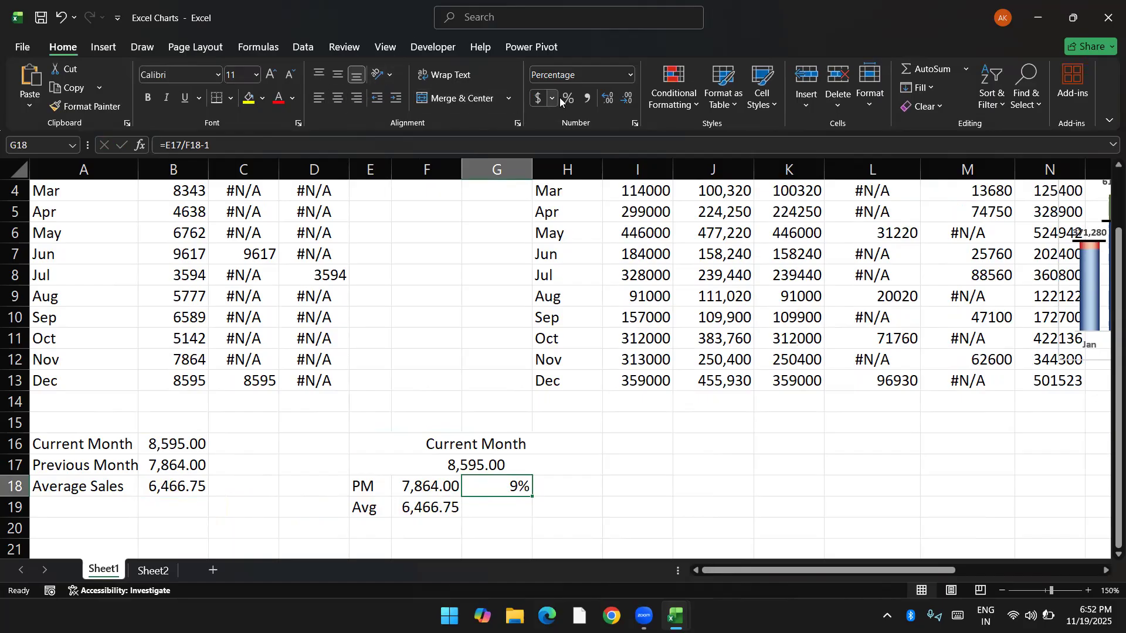
pyautogui.click(605, 100)
# Step: Enter the formula =E17/F19-1 in G19 to compare the current month with the average
pyautogui.press('Down')
pyautogui.write('=')
pyautogui.press('Up')
pyautogui.press('Up')
pyautogui.write('/')
pyautogui.press('Left')
pyautogui.press('Down')
pyautogui.press('Down')
pyautogui.press('Right')
pyautogui.press('Right')
pyautogui.write('-1')
pyautogui.press('Return')
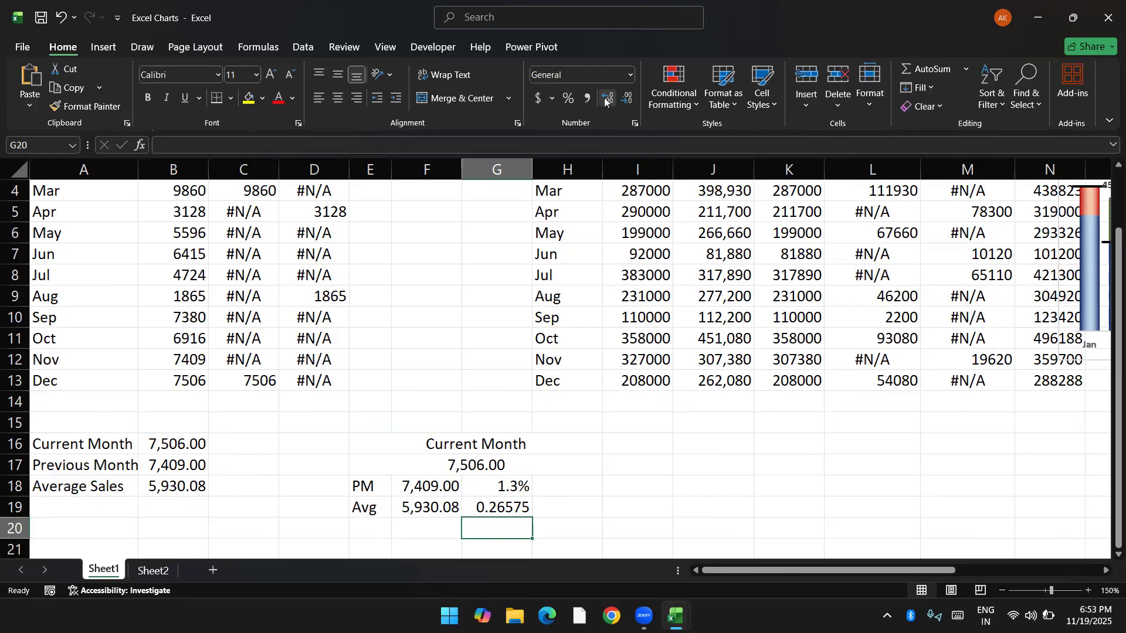
# Step: Format the average comparison in G19 as a percentage with two decimal places
pyautogui.press('Up')
pyautogui.hotkey('ctrl', 'shift', '5')
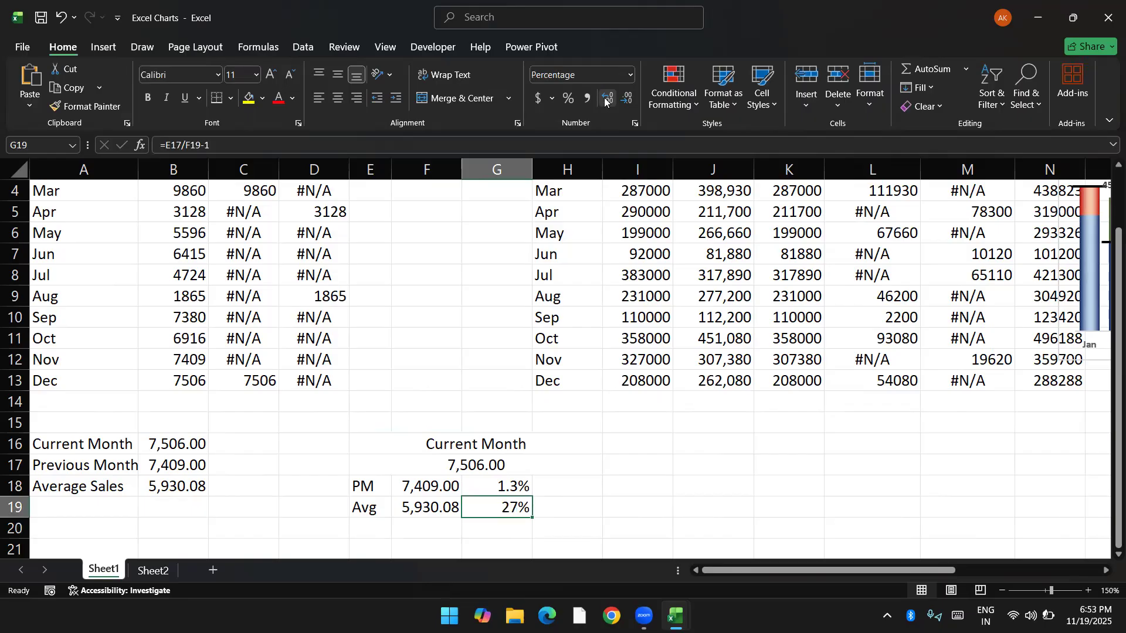
pyautogui.click(611, 94)
pyautogui.click(611, 94)
pyautogui.press('Up')
pyautogui.click(628, 98)
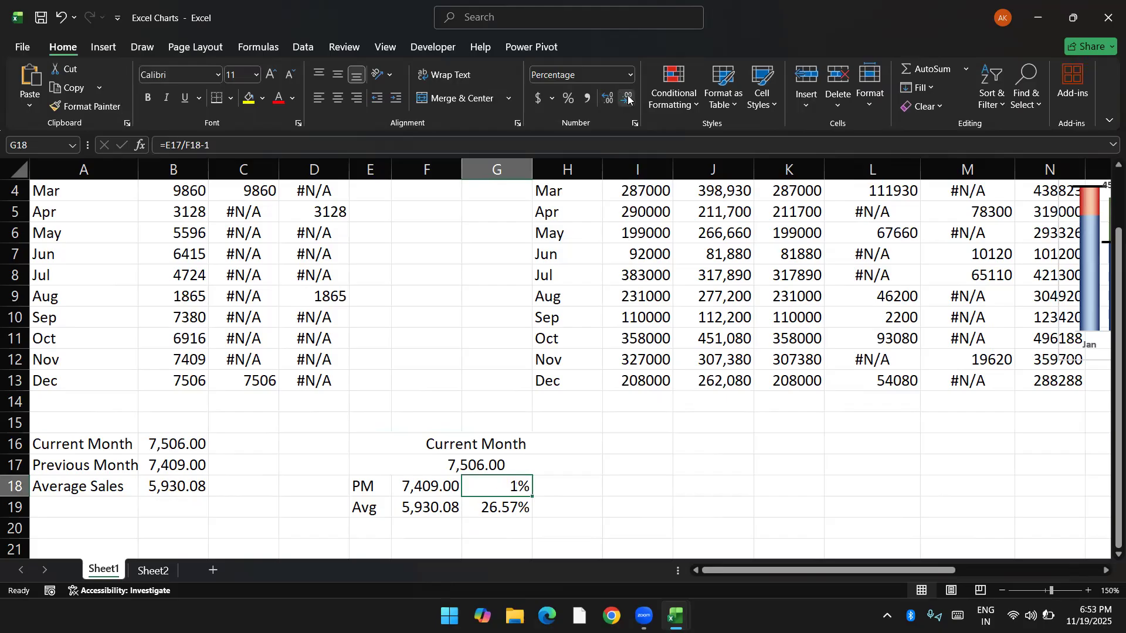
pyautogui.click(613, 100)
pyautogui.press('Down')
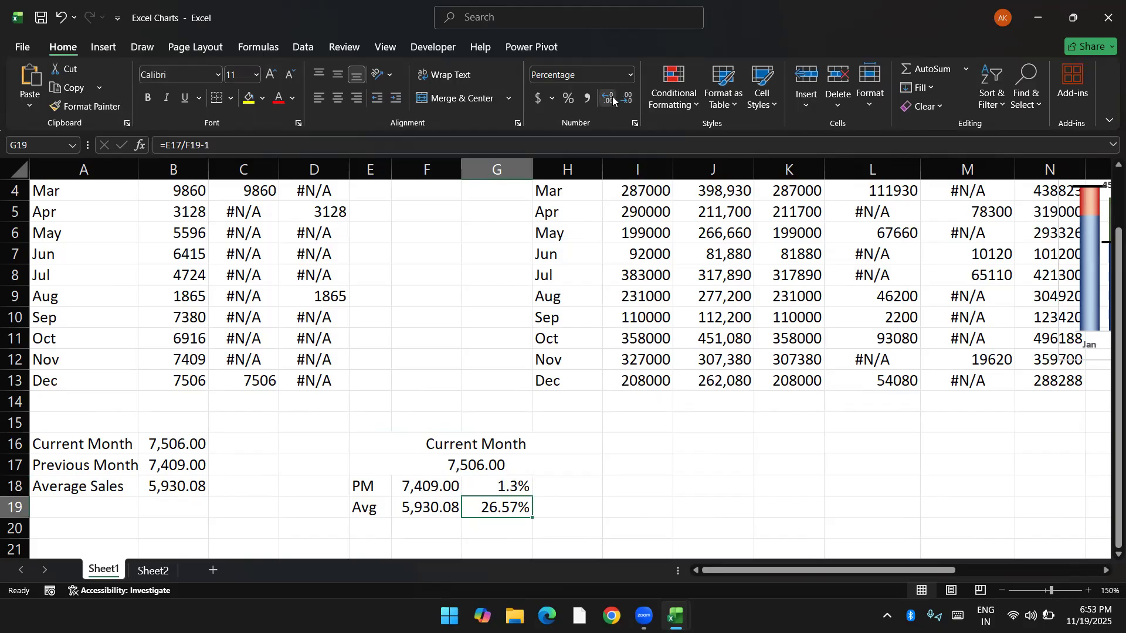
# Step: Try linking cell H18 to the percentage change in G18, and clear the cell again
pyautogui.press('Up')
pyautogui.press('Right')
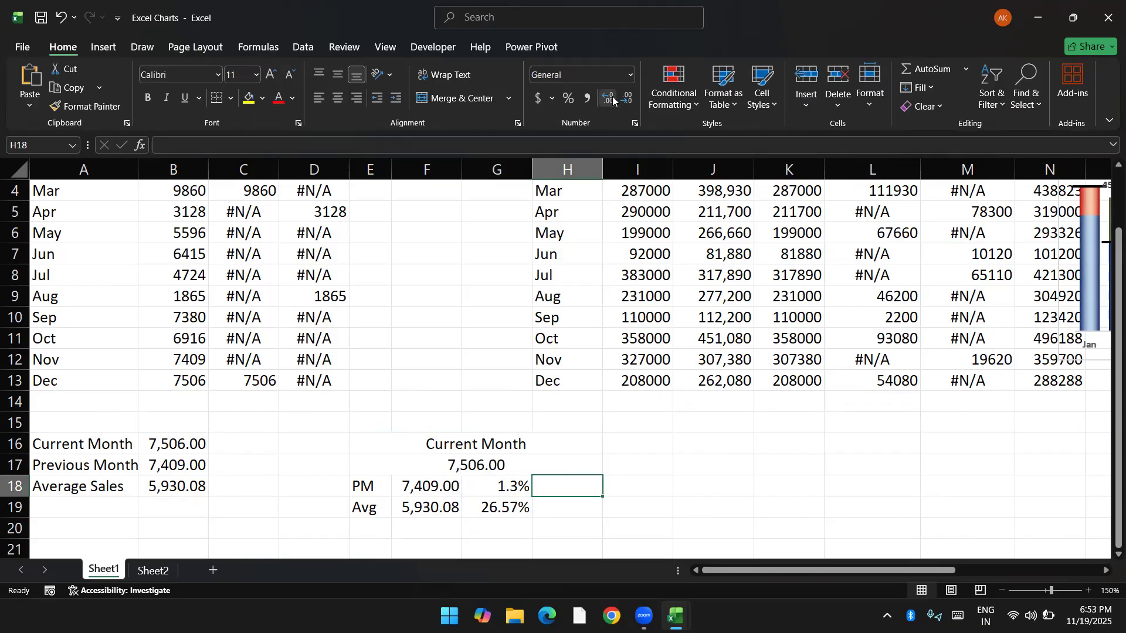
pyautogui.write('=')
pyautogui.press('Left')
pyautogui.press('Return')
pyautogui.press('Up')
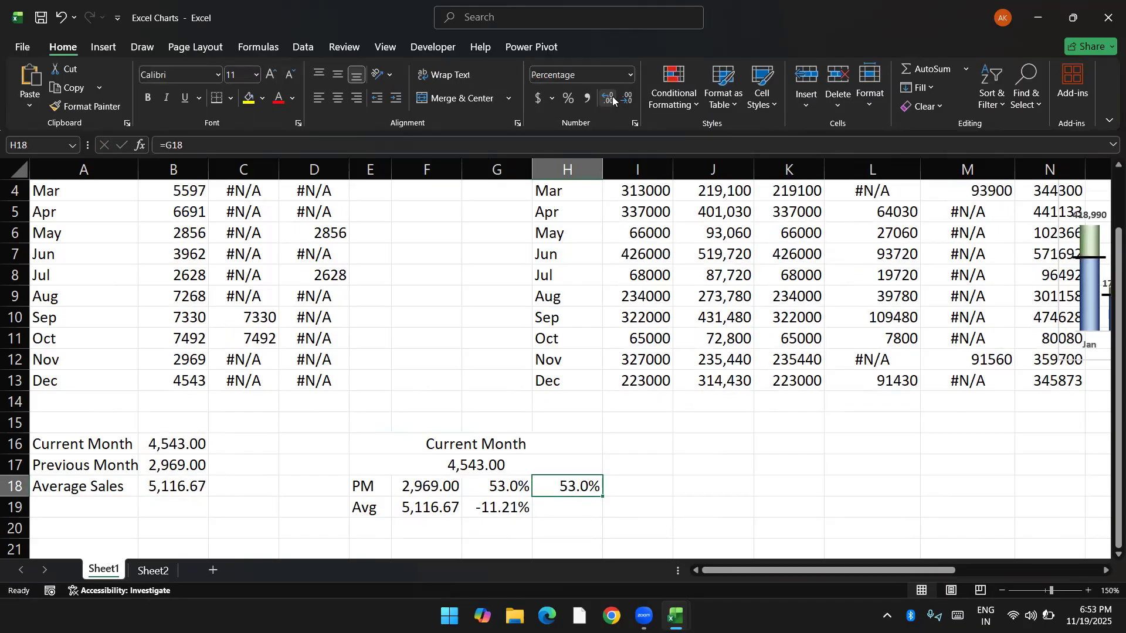
pyautogui.press('Delete')
pyautogui.press('Left')
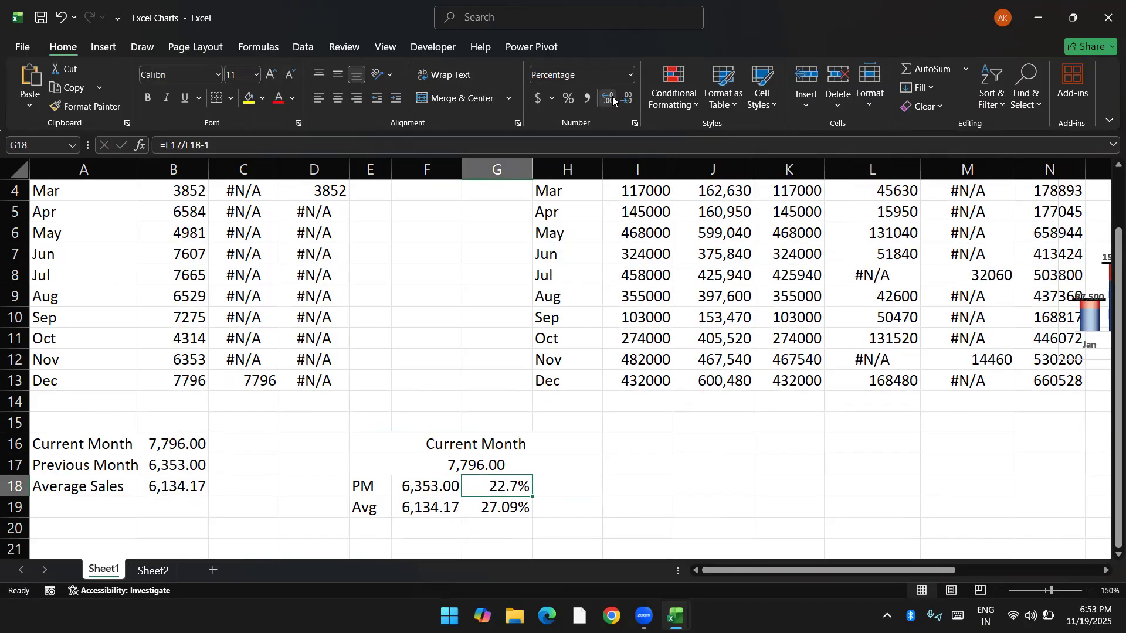
pyautogui.press('Down')
pyautogui.press('Left')
pyautogui.press('Up')
pyautogui.press('Left')
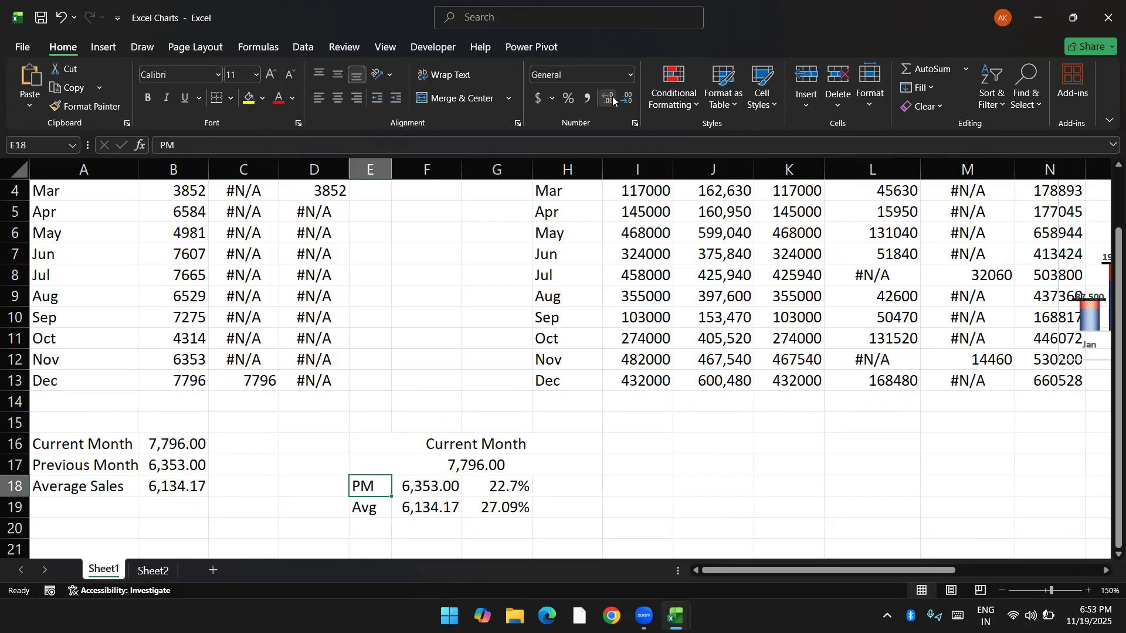
# Step: Increase the font size of the current month value in E17 to 16
pyautogui.press('Up')
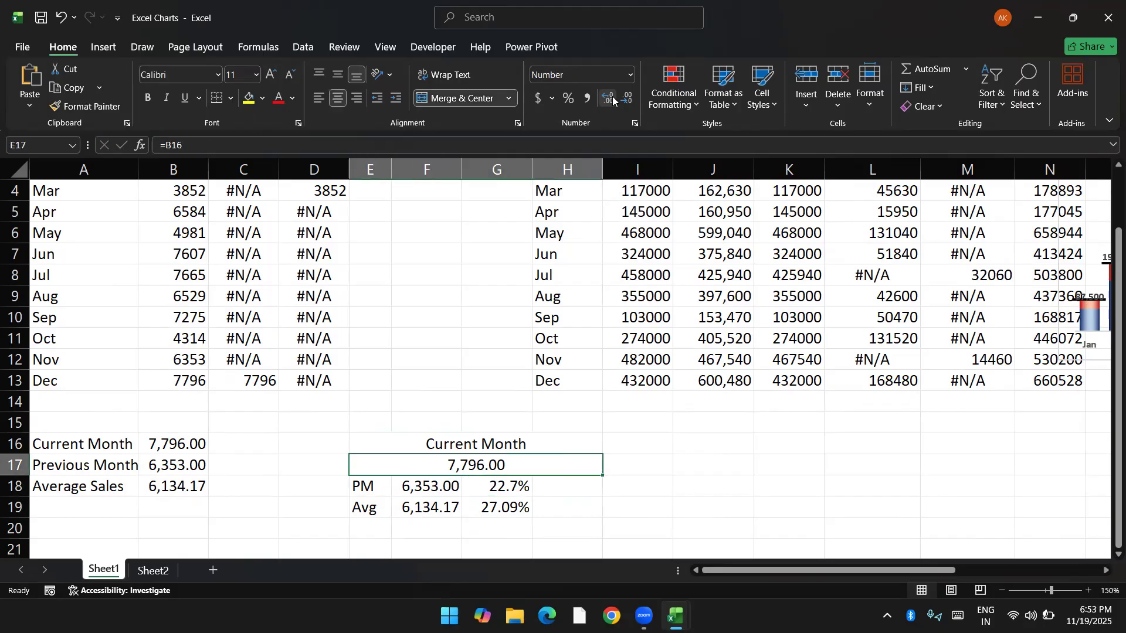
pyautogui.click(272, 76)
pyautogui.click(272, 77)
pyautogui.click(271, 76)
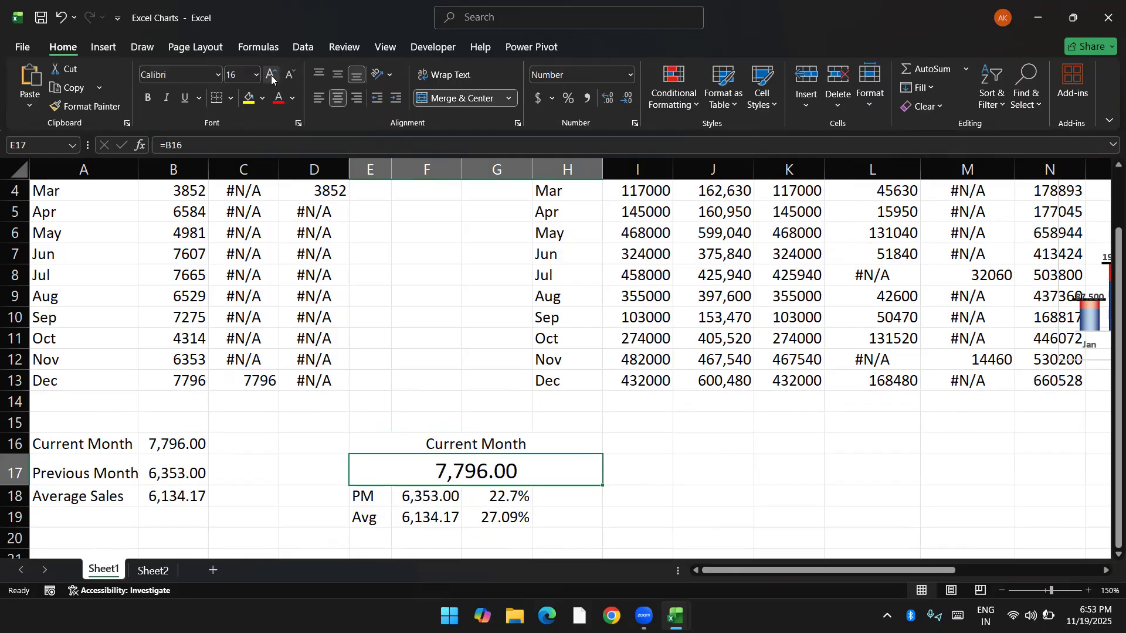
# Step: Try the Impact font on the current month value in E17, and undo it
pyautogui.click(176, 75)
pyautogui.write('Impact')
pyautogui.press('Return')
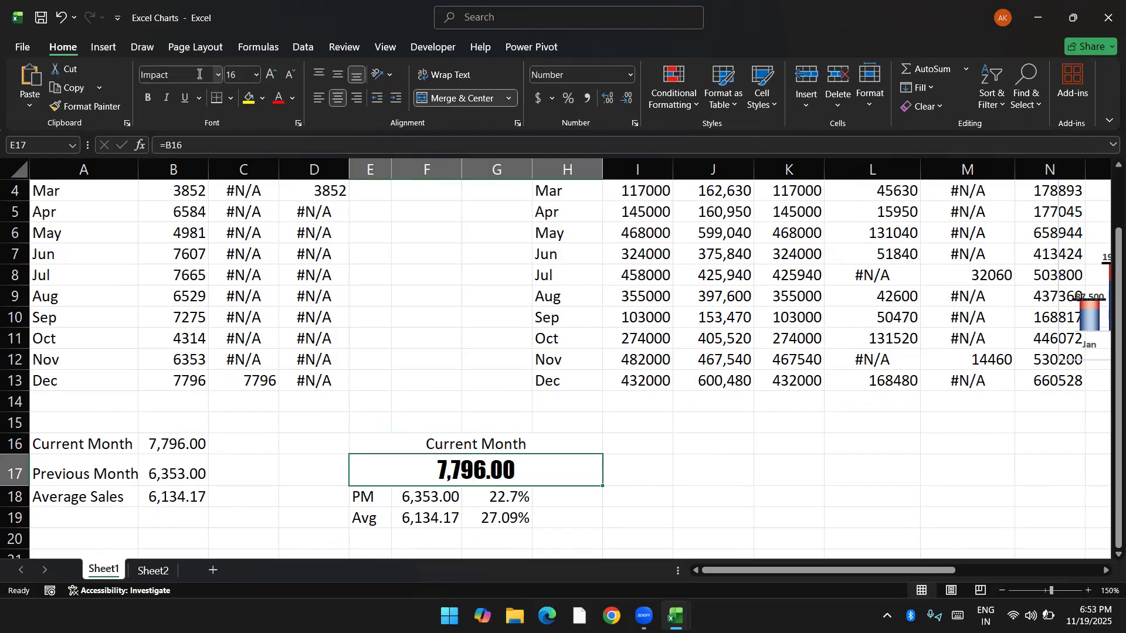
pyautogui.hotkey('ctrl', 'z')
# Step: Reduce the font size of the PM and Avg rows in E18:G19 to 10
pyautogui.press('Down')
pyautogui.press('Down')
pyautogui.press('Down')
pyautogui.press('Down')
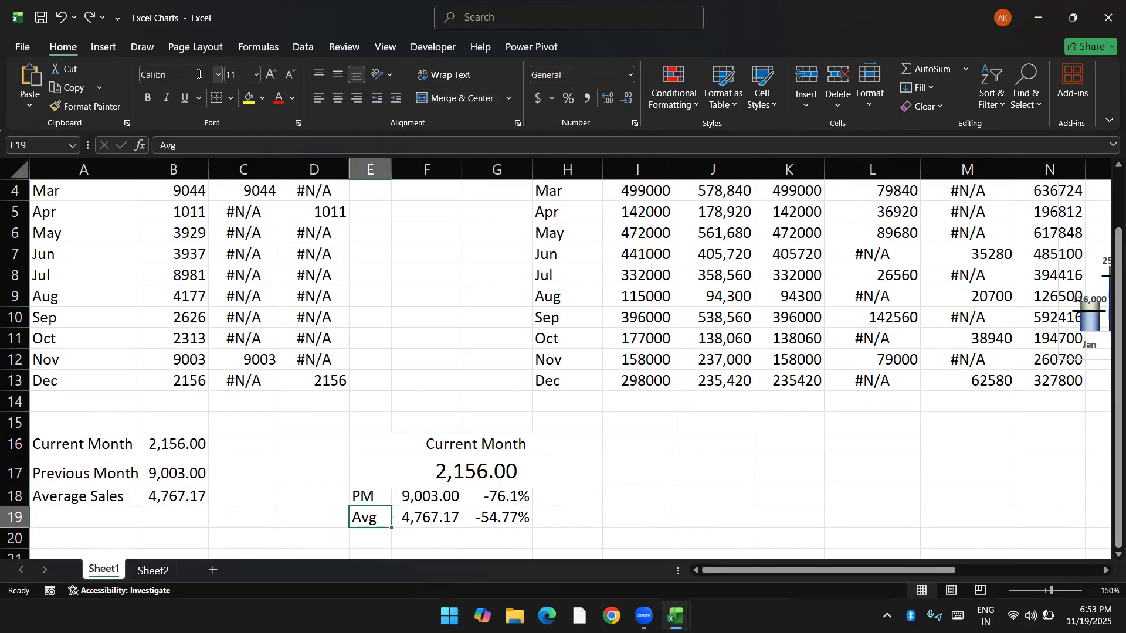
pyautogui.press('Up')
pyautogui.press('Up')
pyautogui.press('Up')
pyautogui.hotkey('shift', 'Right')
pyautogui.hotkey('shift', 'Right')
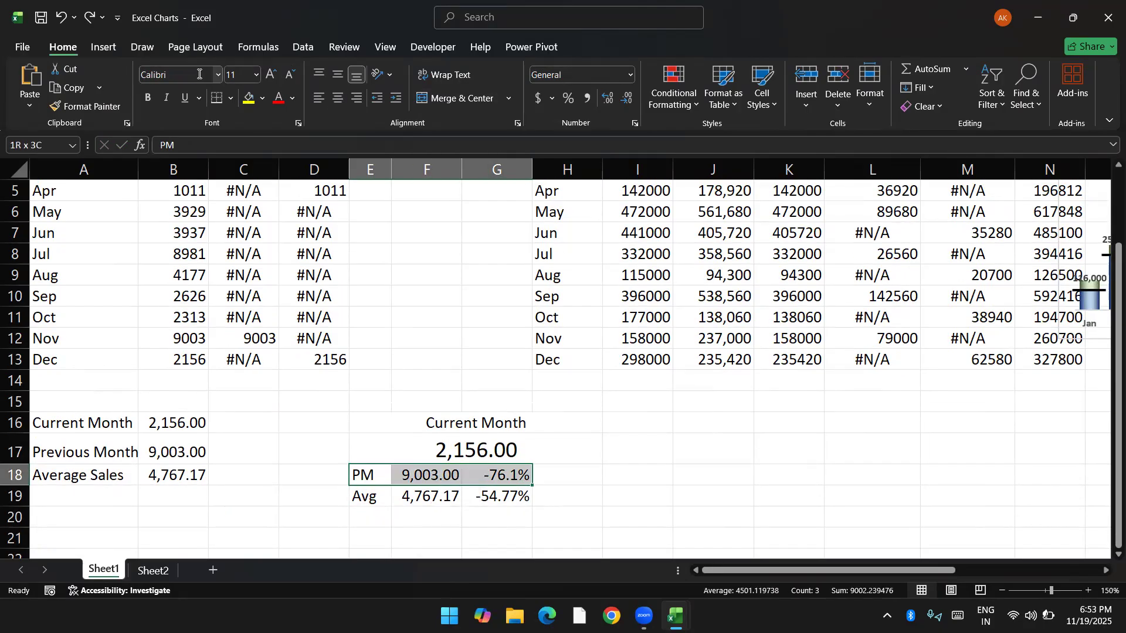
pyautogui.hotkey('shift', 'Down')
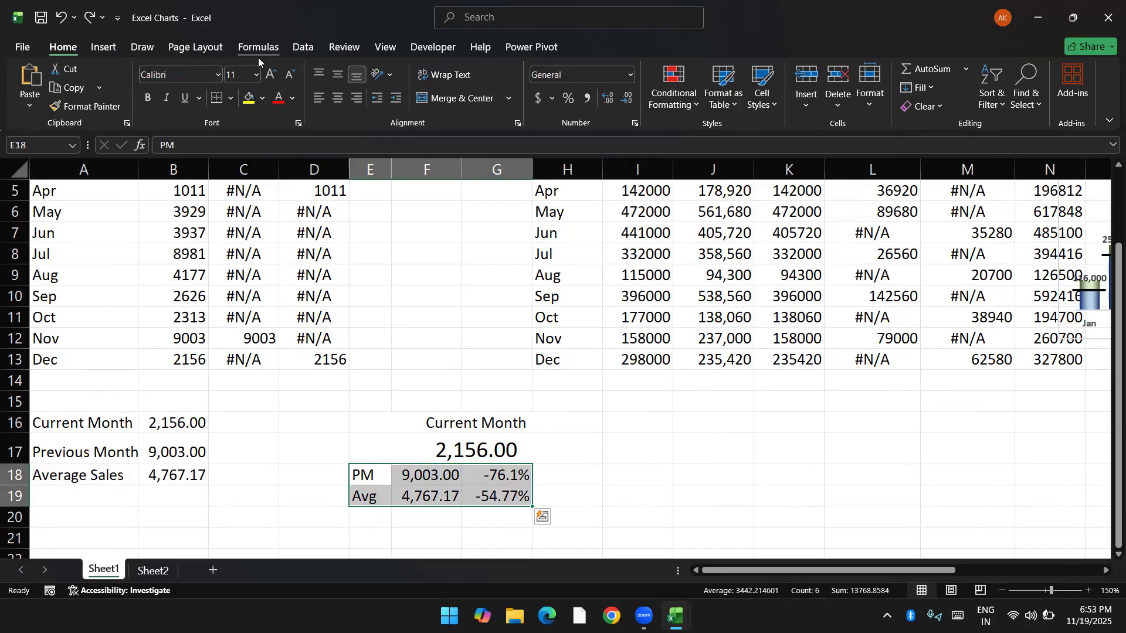
pyautogui.click(288, 74)
pyautogui.click(288, 73)
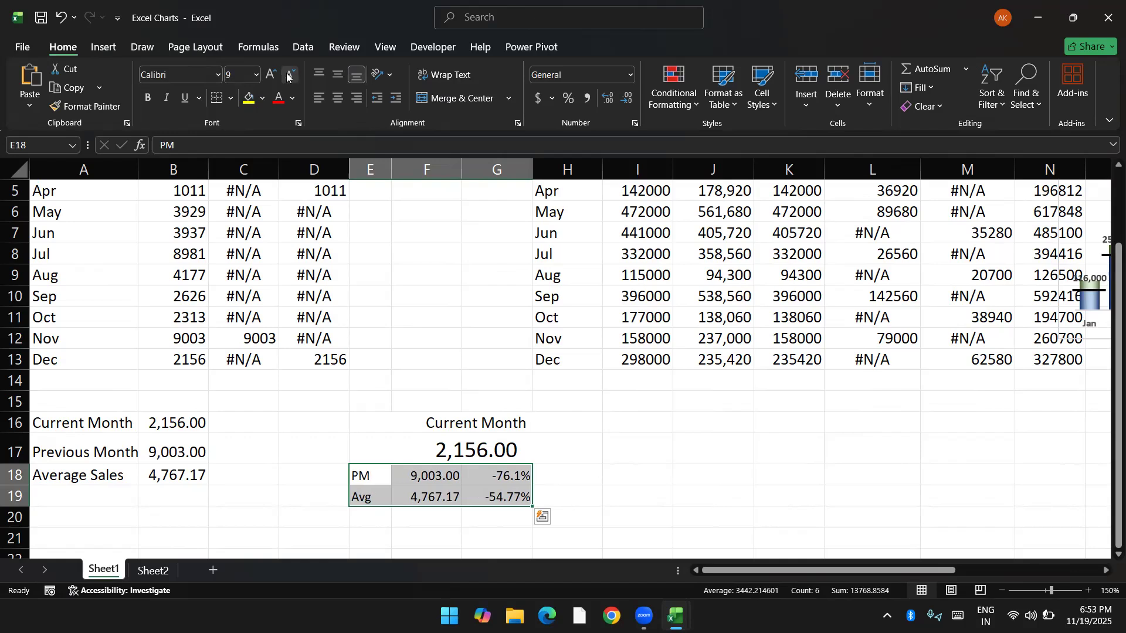
pyautogui.click(275, 77)
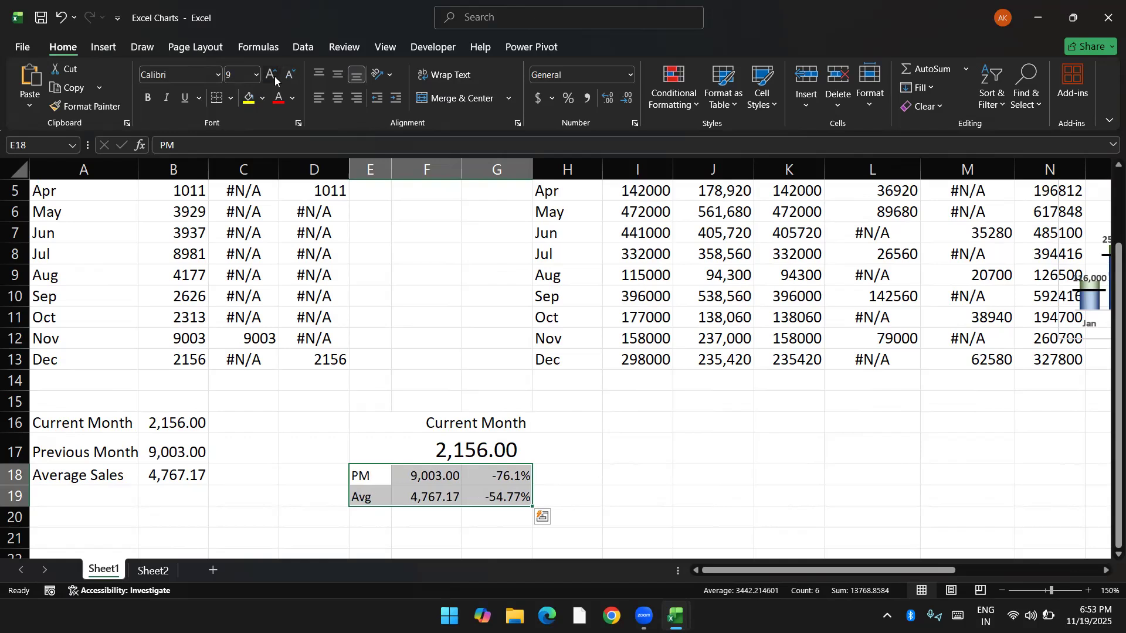
pyautogui.click(418, 445)
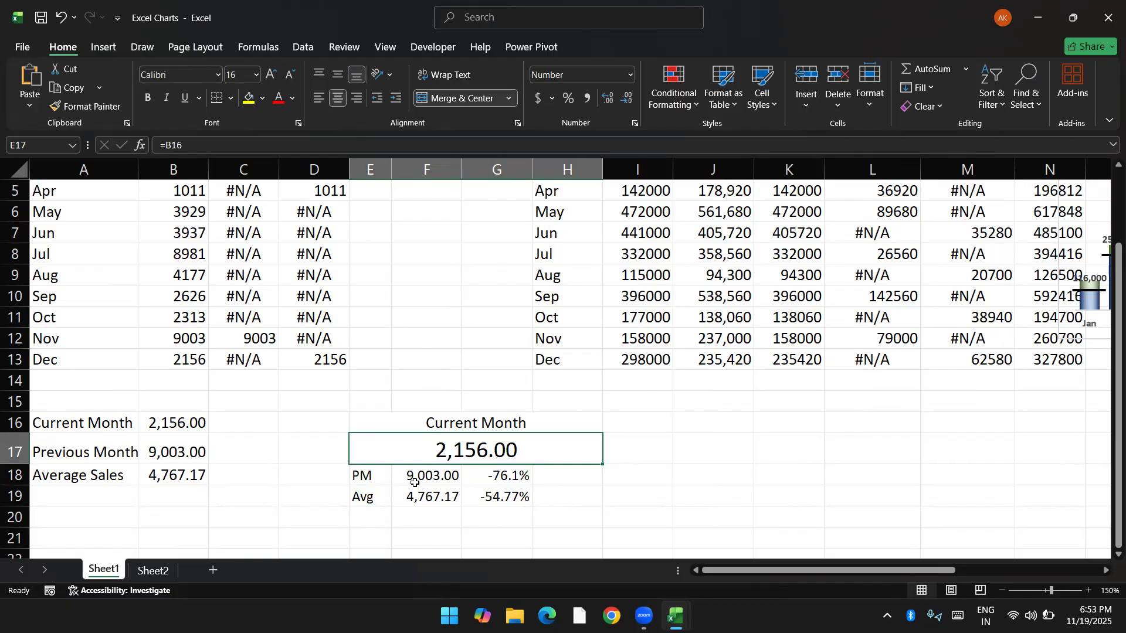
pyautogui.click(414, 483)
pyautogui.press('Left')
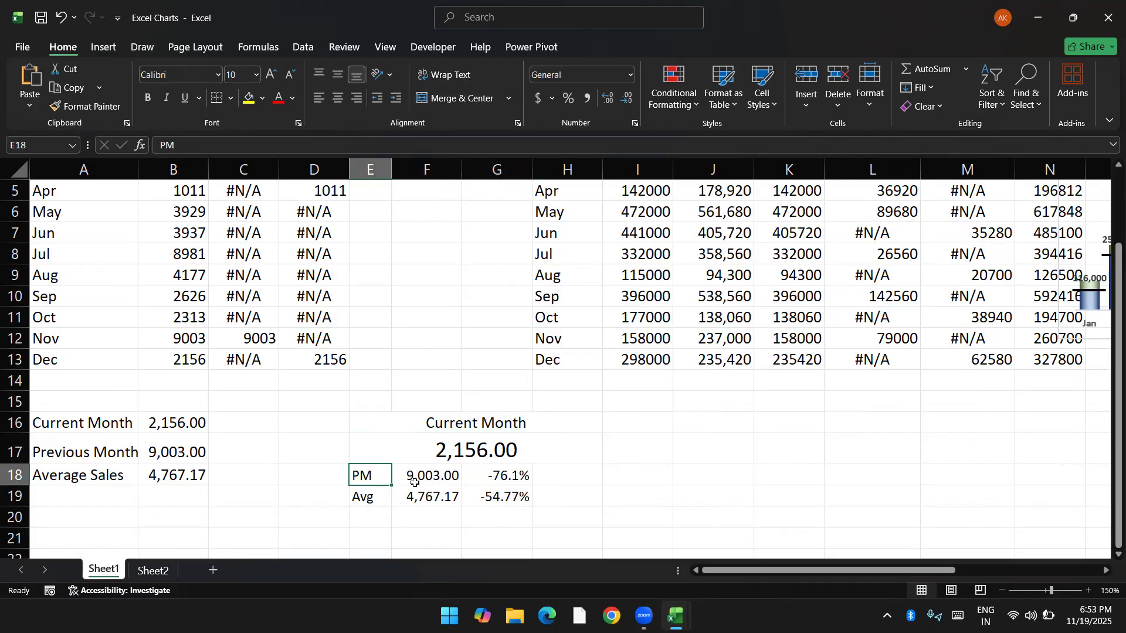
pyautogui.click(415, 483)
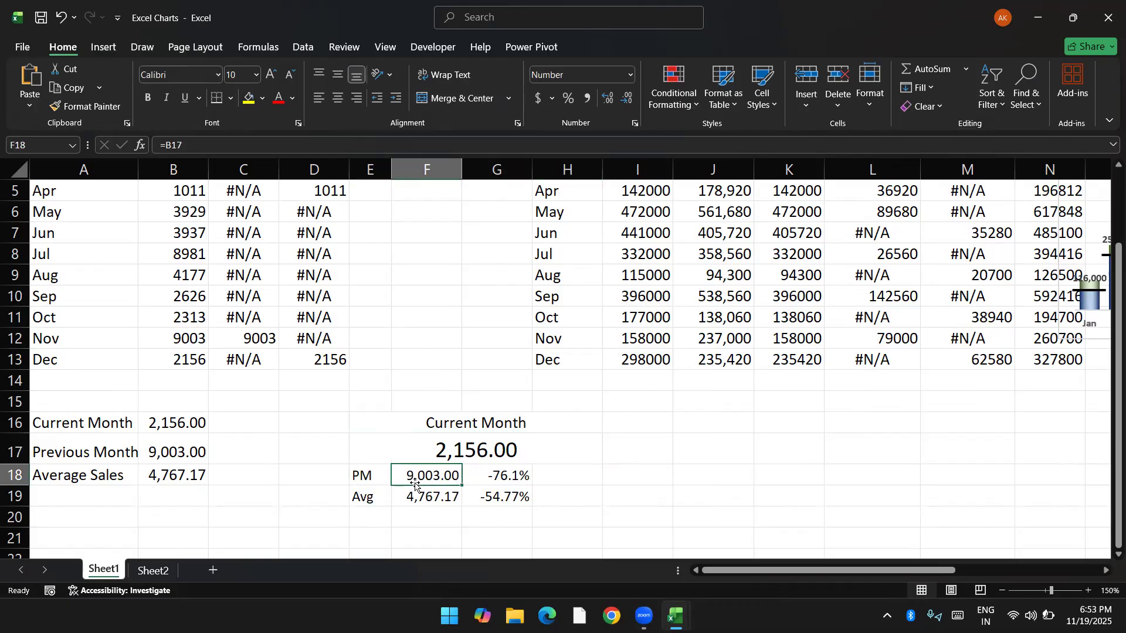
pyautogui.hotkey('shift', 'Down')
pyautogui.press('Right')
pyautogui.press('Down')
pyautogui.press('Up')
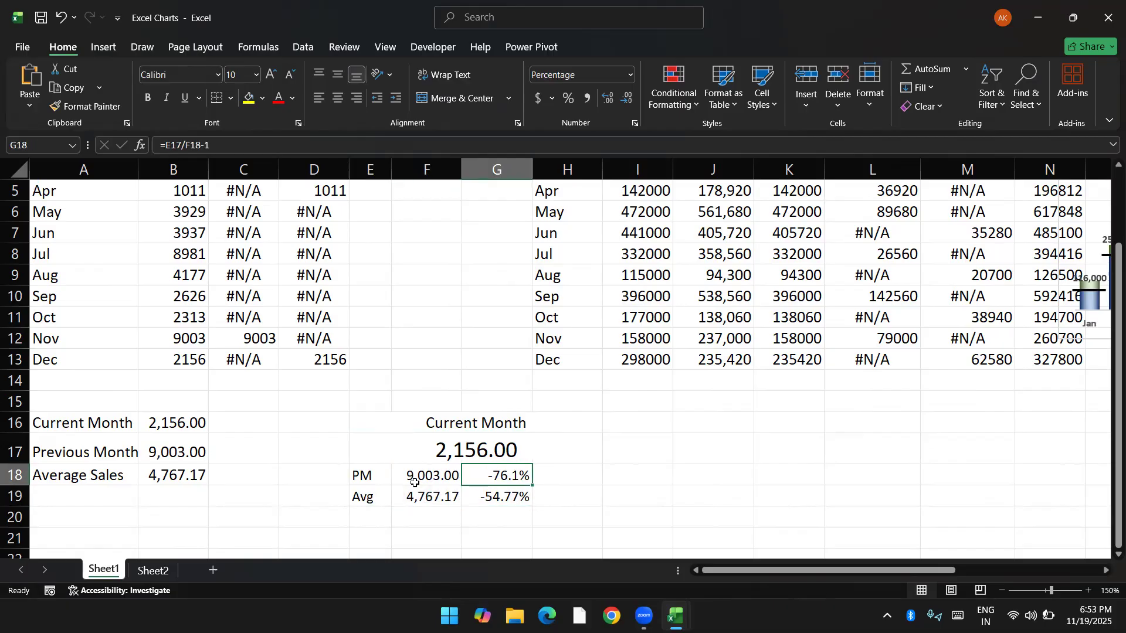
pyautogui.click(510, 451)
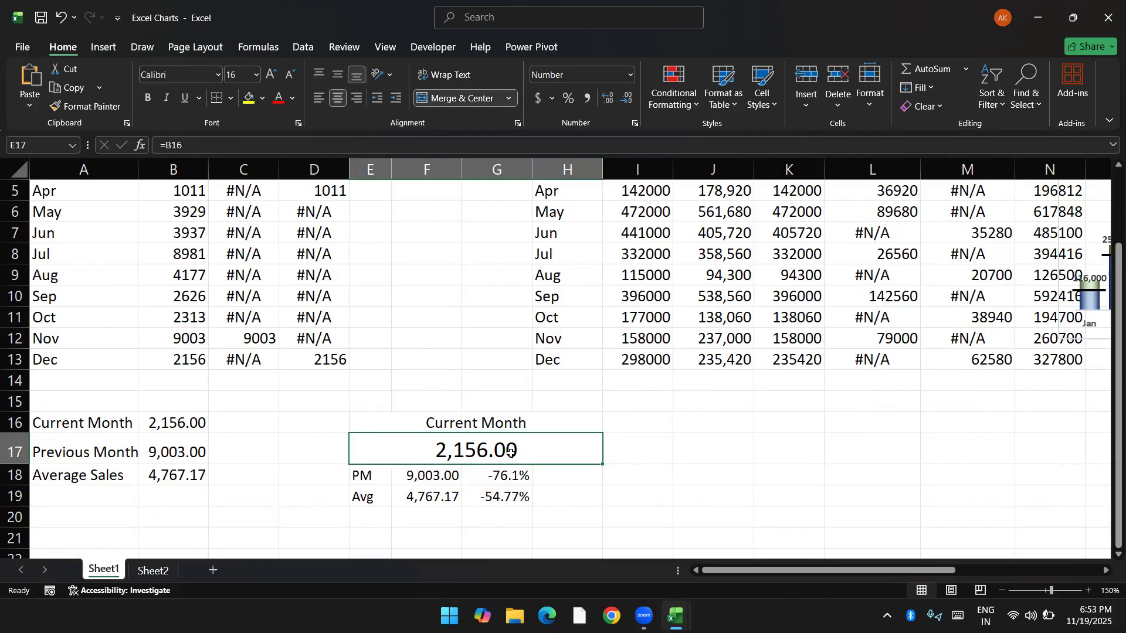
# Step: Start a new icon set conditional formatting rule for the percentage changes in G18:G19
pyautogui.press('Down')
pyautogui.press('Right')
pyautogui.press('Down')
pyautogui.press('Up')
pyautogui.press('Right')
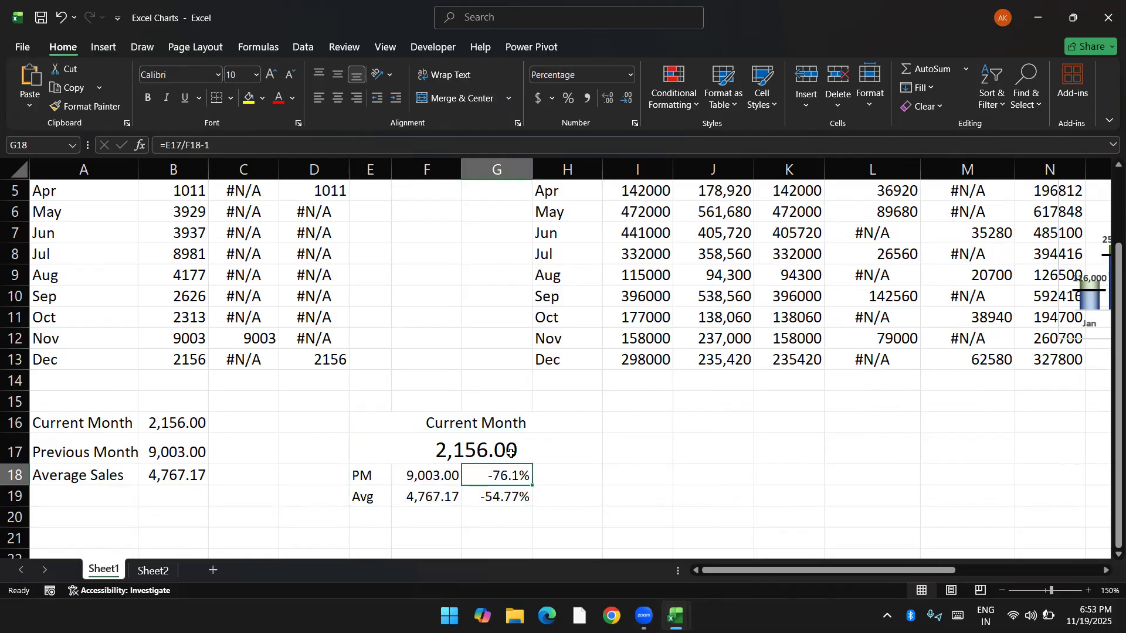
pyautogui.hotkey('shift', 'Down')
pyautogui.click(675, 94)
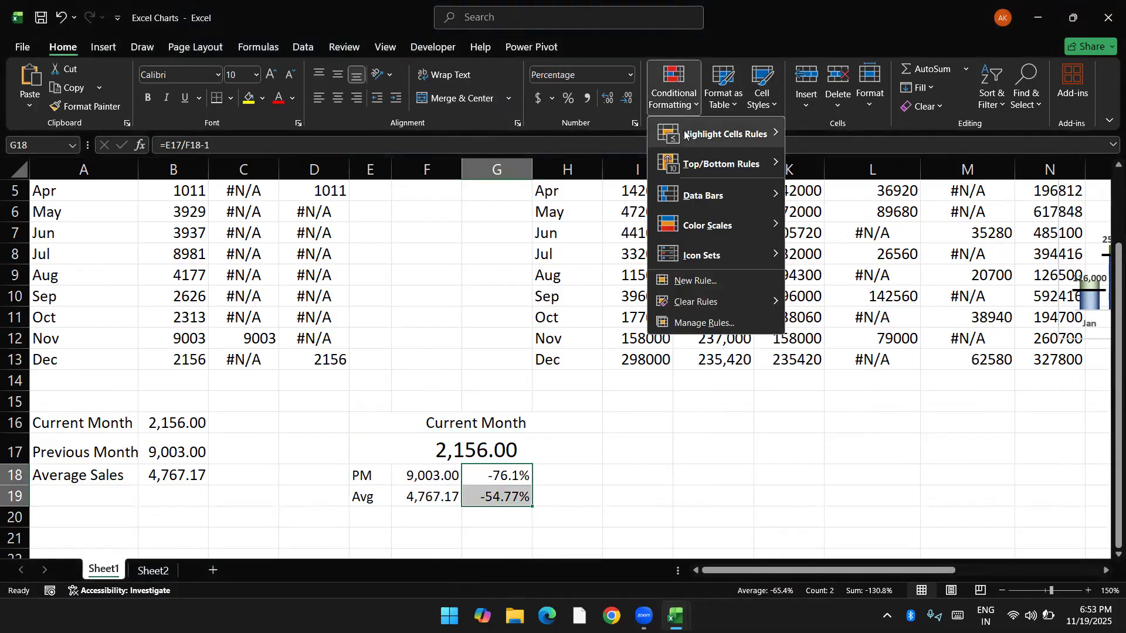
pyautogui.moveTo(685, 134)
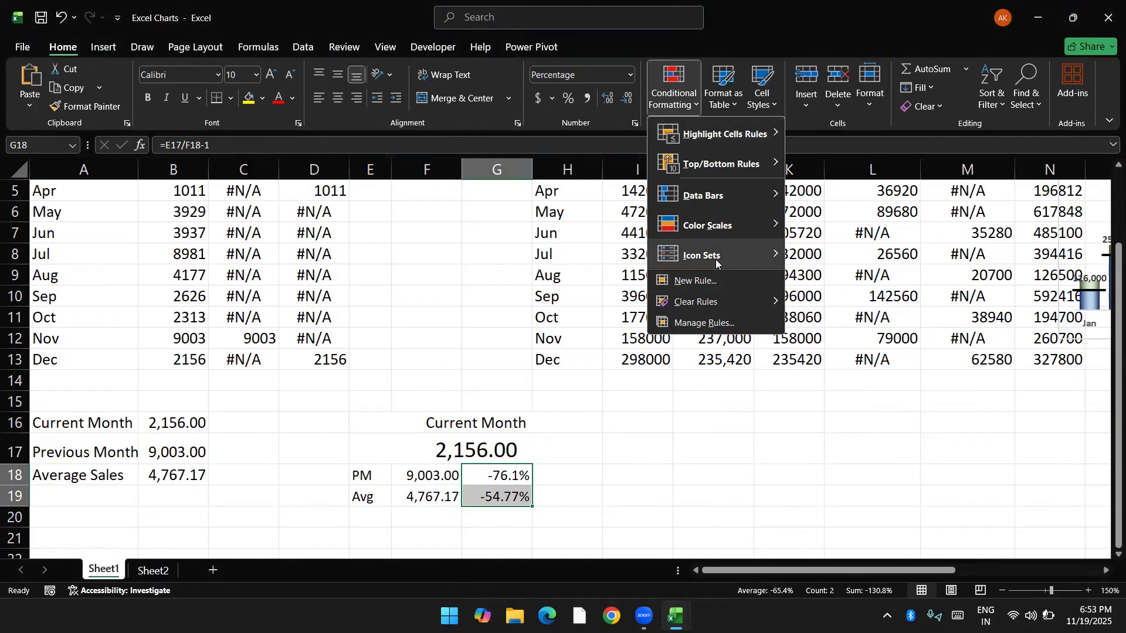
pyautogui.moveTo(716, 259)
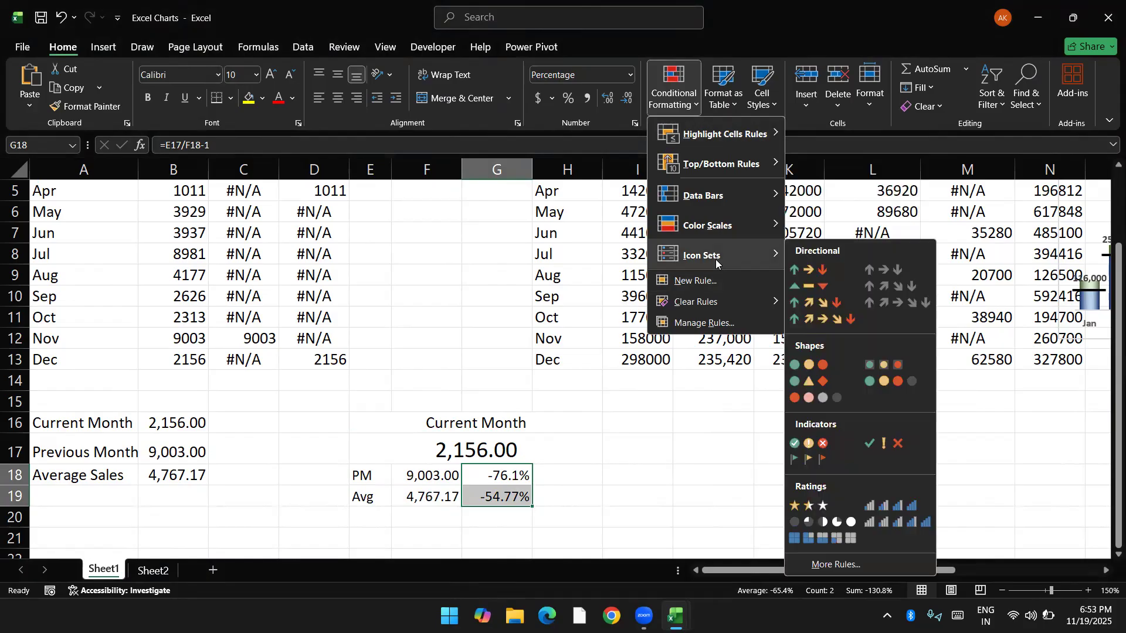
pyautogui.click(826, 565)
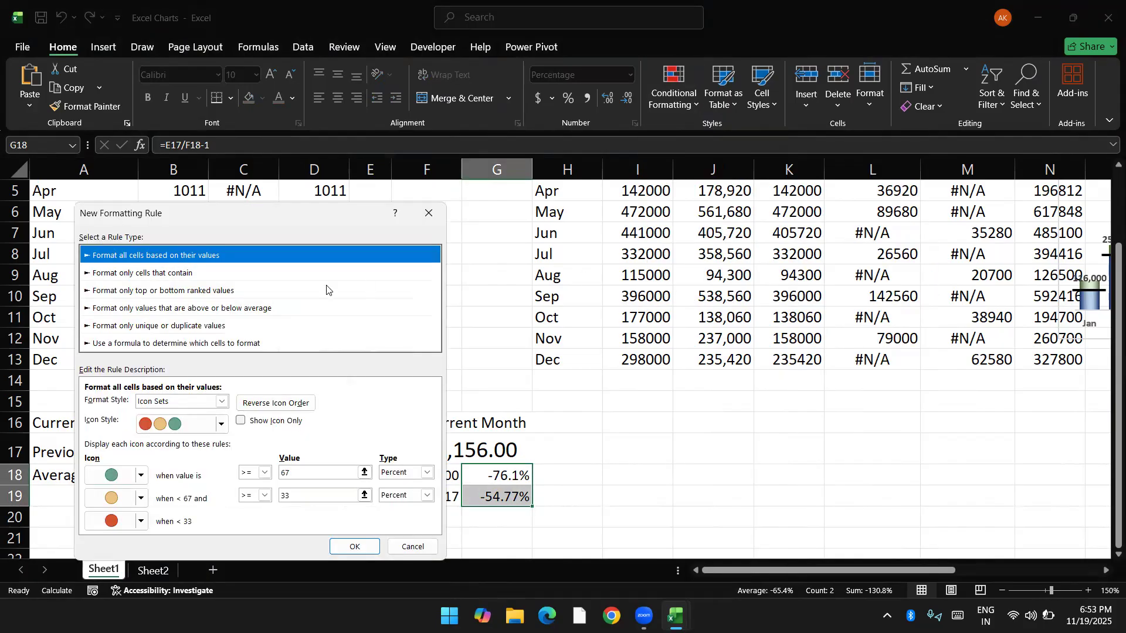
pyautogui.click(220, 425)
pyautogui.scroll(1, 173, 470)
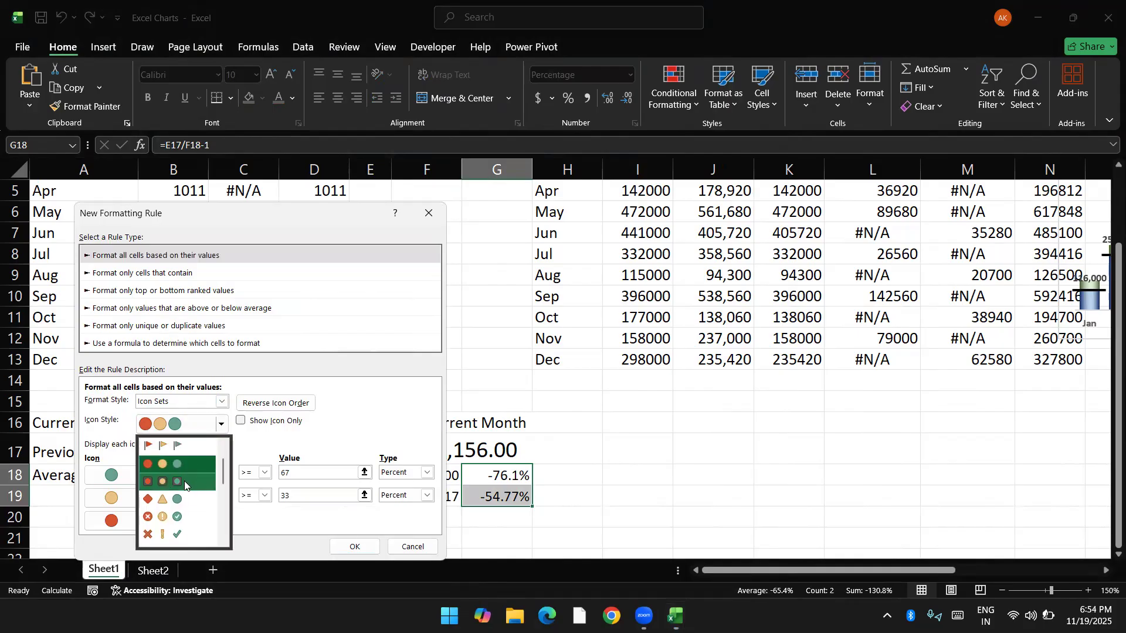
pyautogui.click(265, 451)
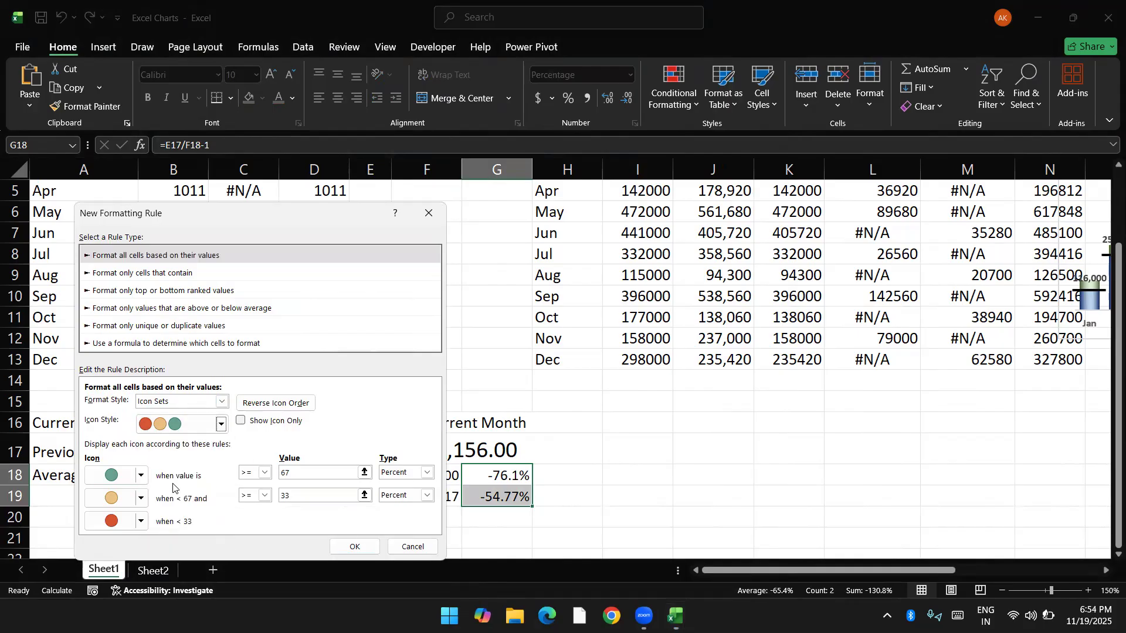
# Step: Try a green up triangle as the first icon, with Number as both threshold types and 2 as the first threshold
pyautogui.click(140, 475)
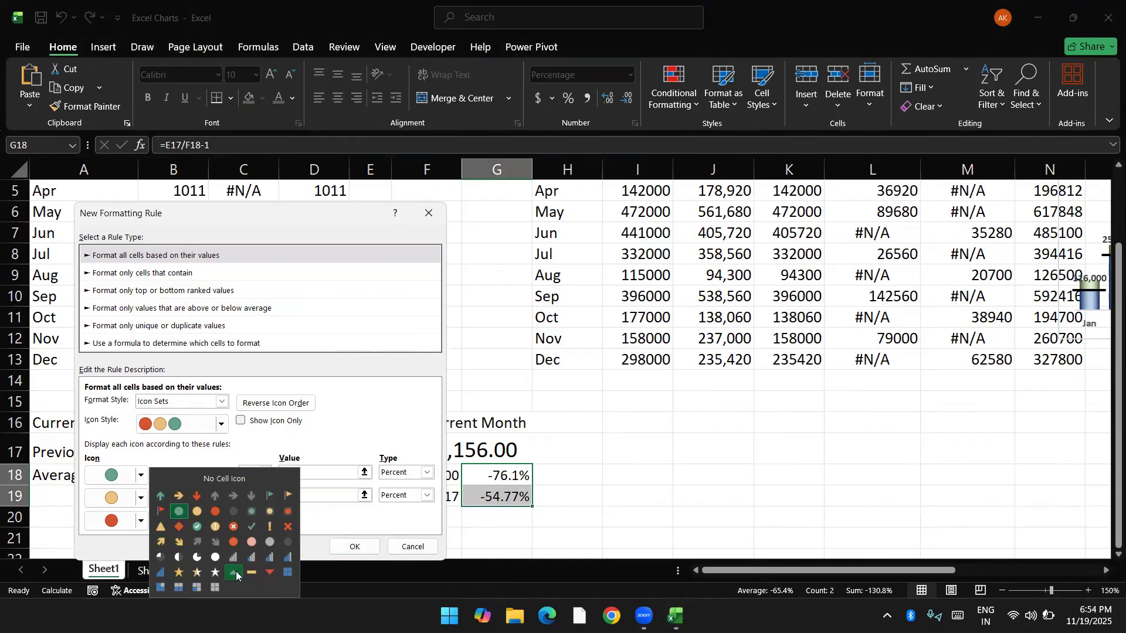
pyautogui.click(236, 571)
pyautogui.click(306, 475)
pyautogui.click(410, 473)
pyautogui.click(402, 483)
pyautogui.click(405, 495)
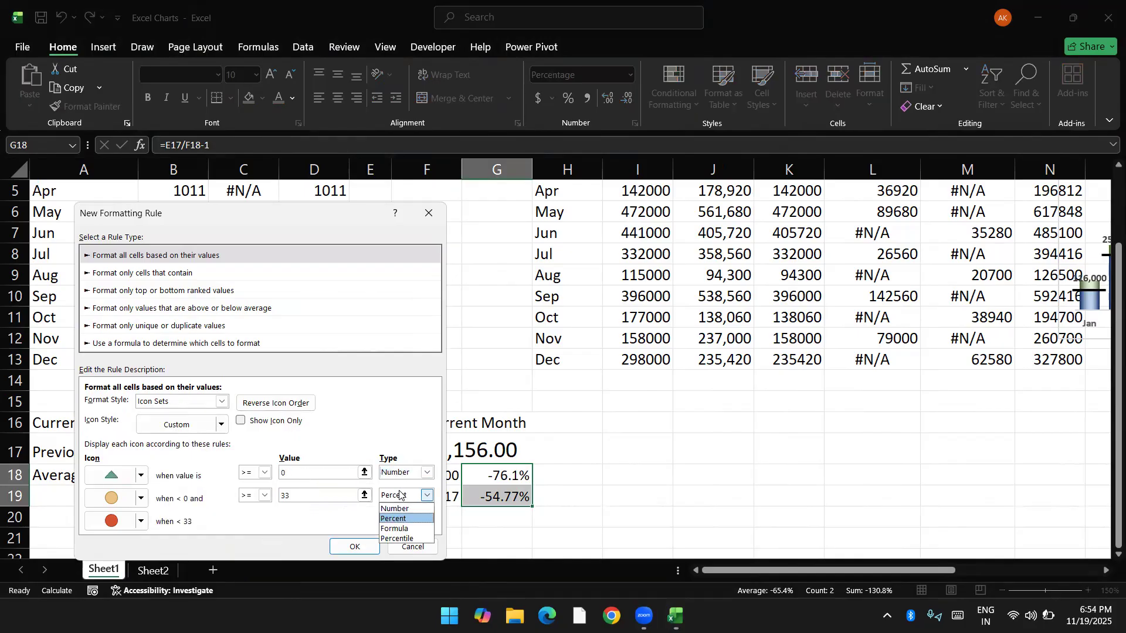
pyautogui.click(392, 507)
pyautogui.click(305, 472)
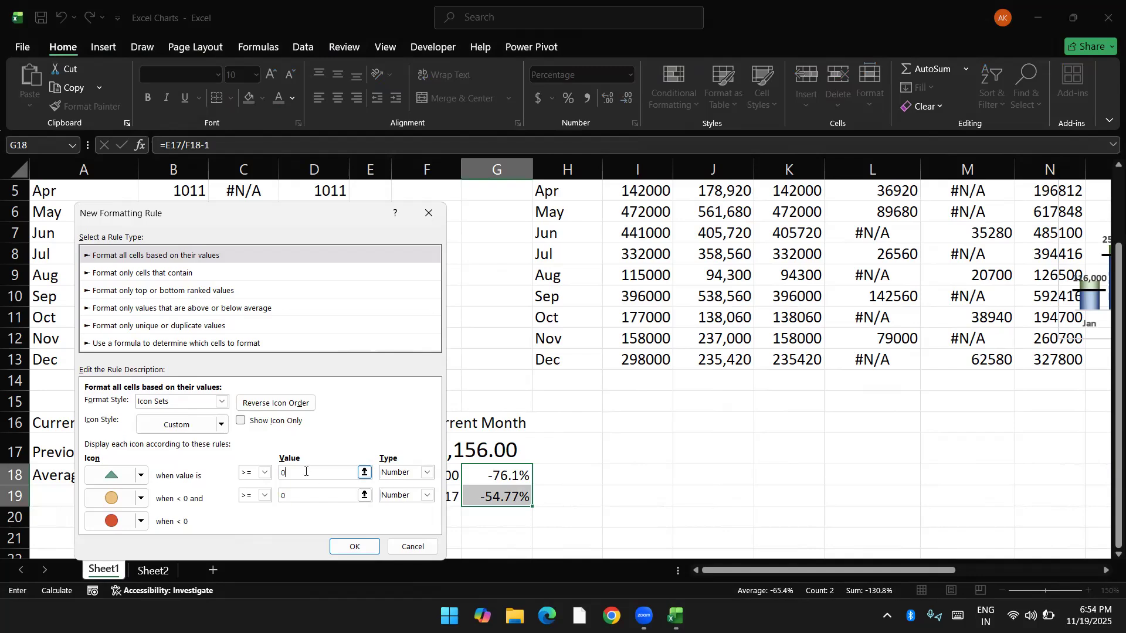
pyautogui.press('BackSpace')
pyautogui.write('1.3')
pyautogui.press('BackSpace')
pyautogui.press('BackSpace')
pyautogui.press('BackSpace')
pyautogui.write('2')
# Step: Try a green up triangle as the second icon for values > 0, and cancel the formatting rule
pyautogui.click(312, 497)
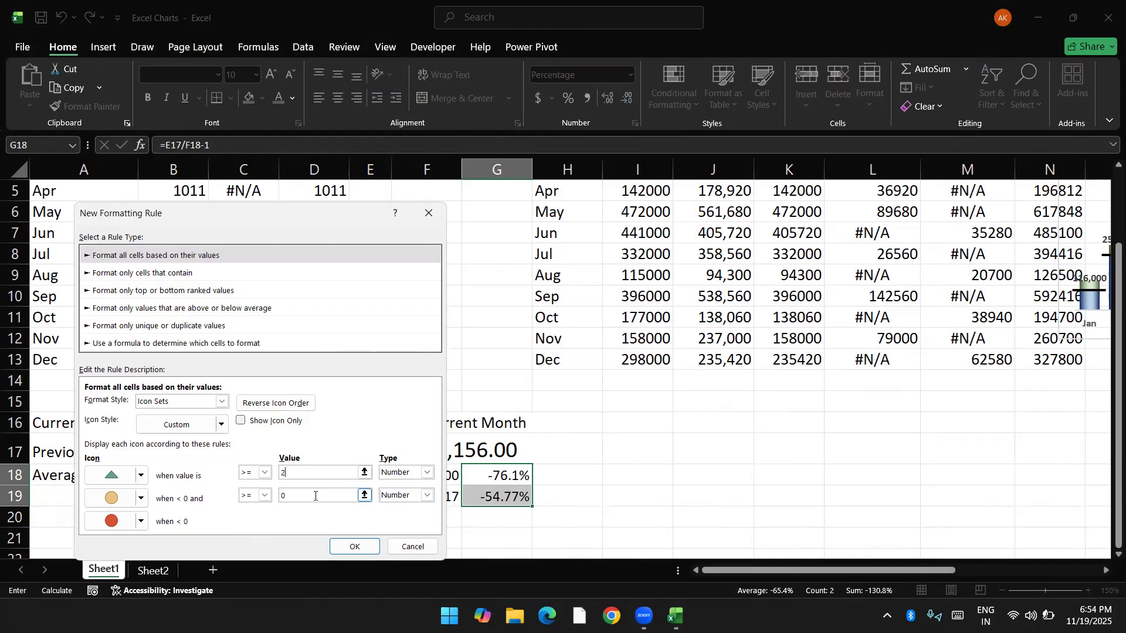
pyautogui.click(266, 496)
pyautogui.click(258, 517)
pyautogui.click(307, 500)
pyautogui.click(143, 499)
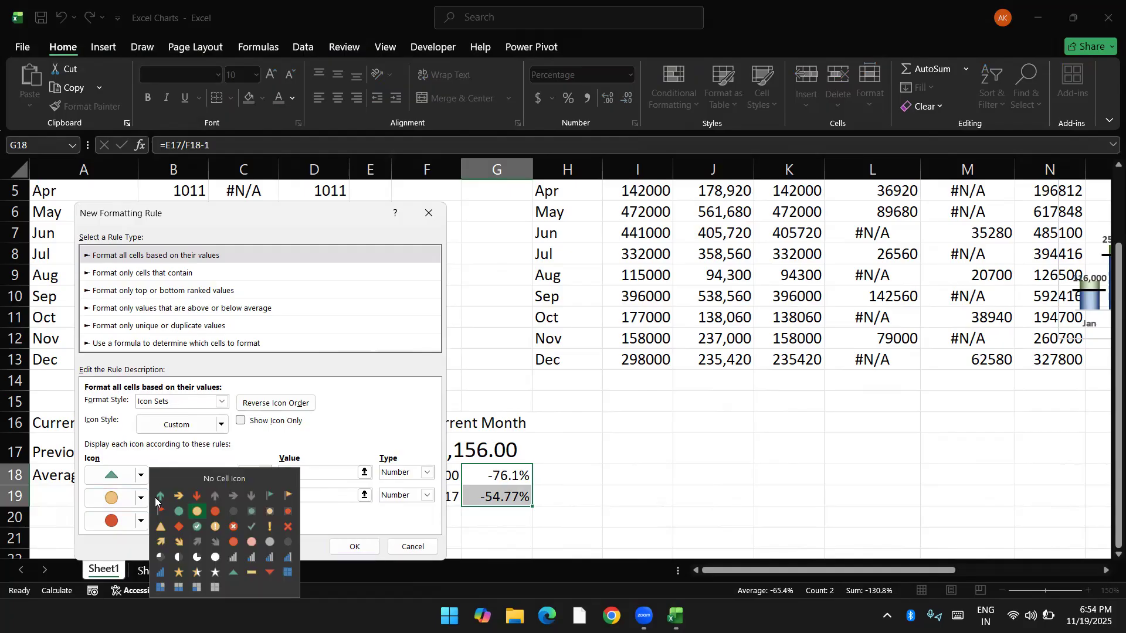
pyautogui.click(235, 572)
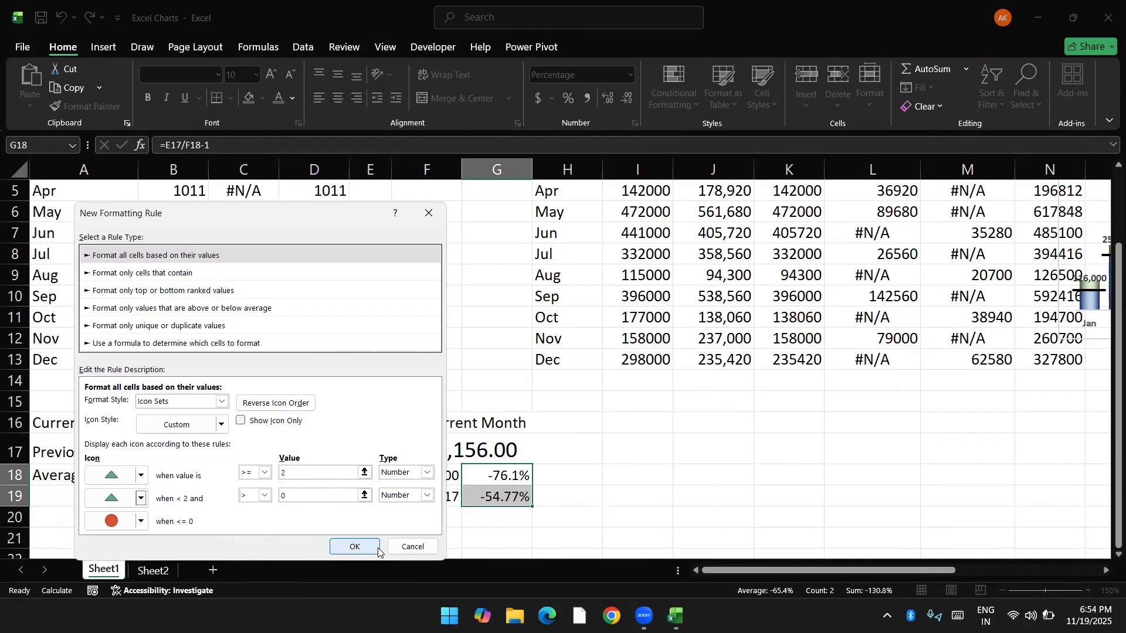
pyautogui.click(412, 546)
# Step: Start a new icon set formatting rule for G18 alone, with green up triangles as the first and second icons
pyautogui.click(492, 485)
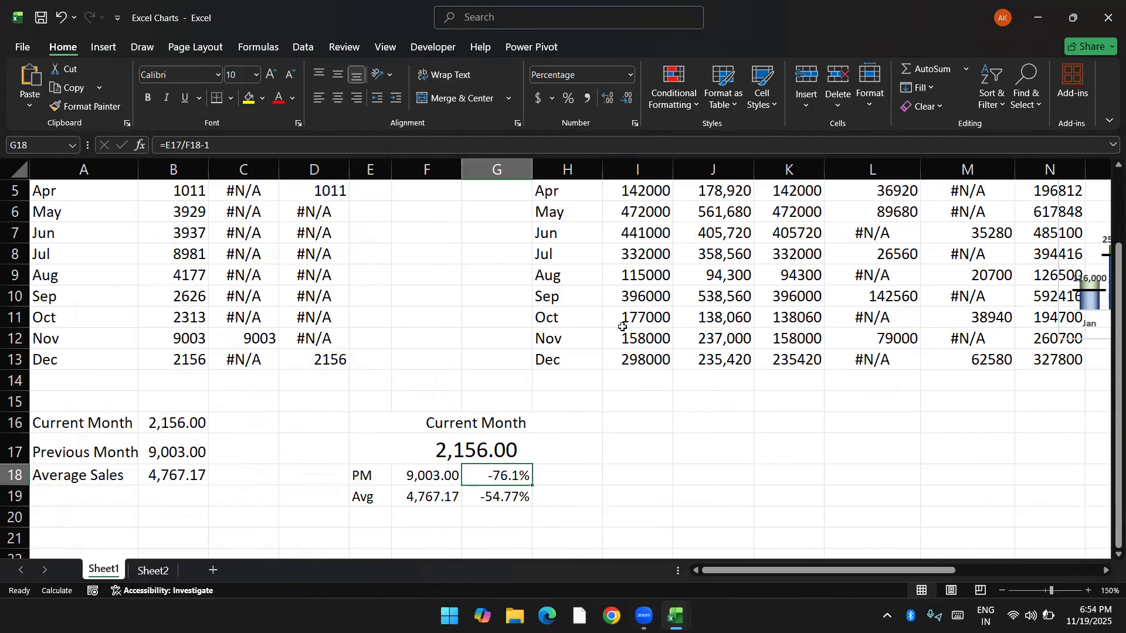
pyautogui.click(674, 91)
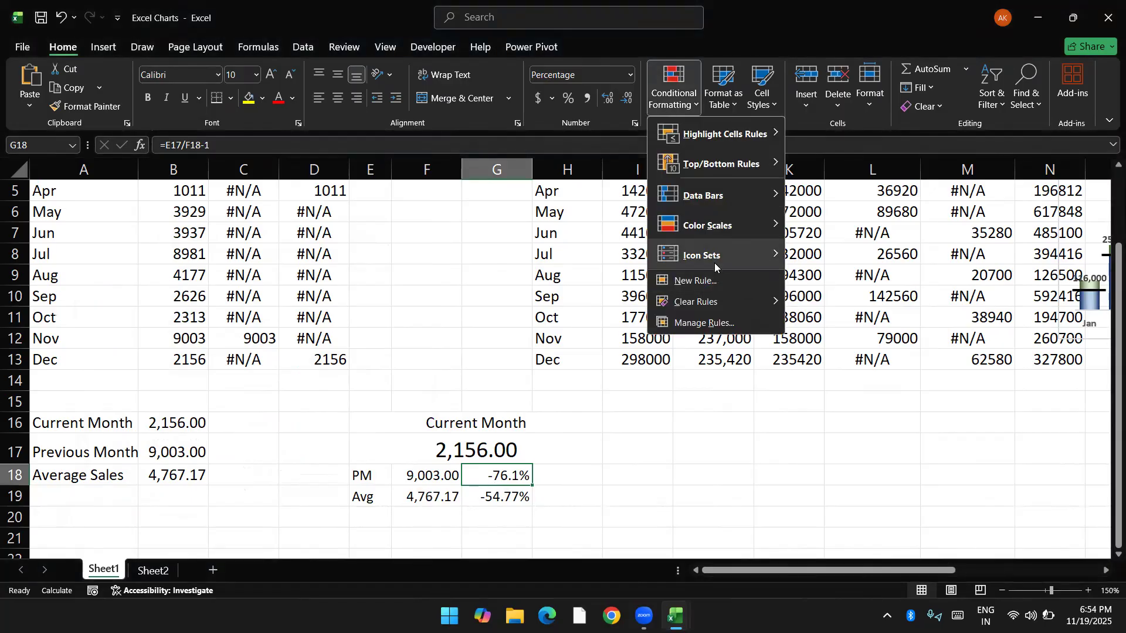
pyautogui.moveTo(714, 262)
pyautogui.click(838, 571)
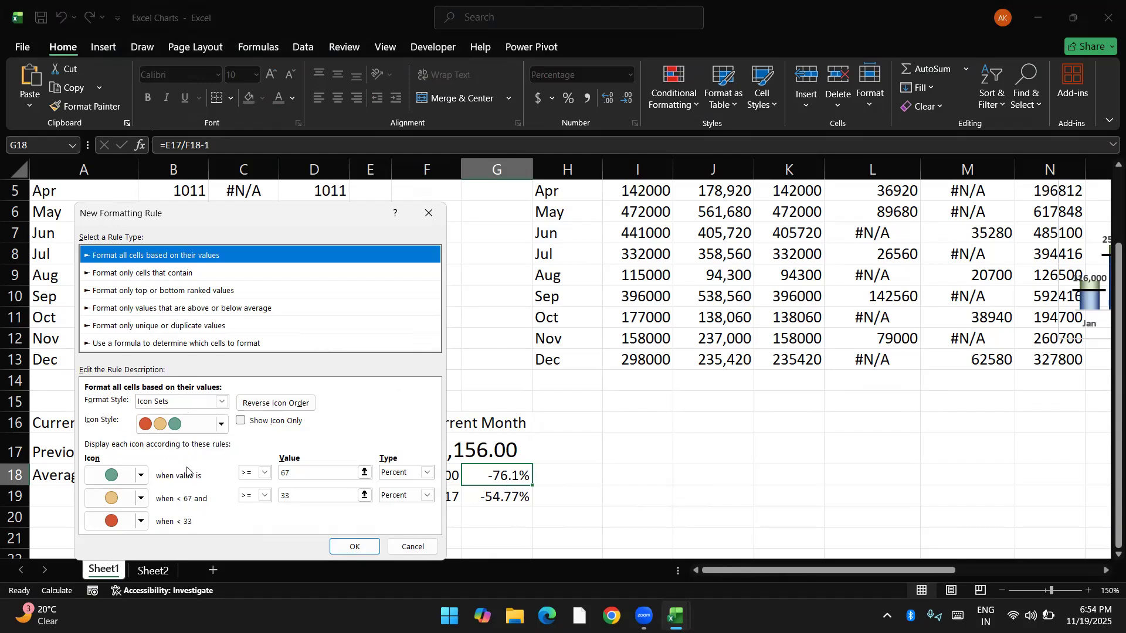
pyautogui.click(141, 475)
pyautogui.click(234, 571)
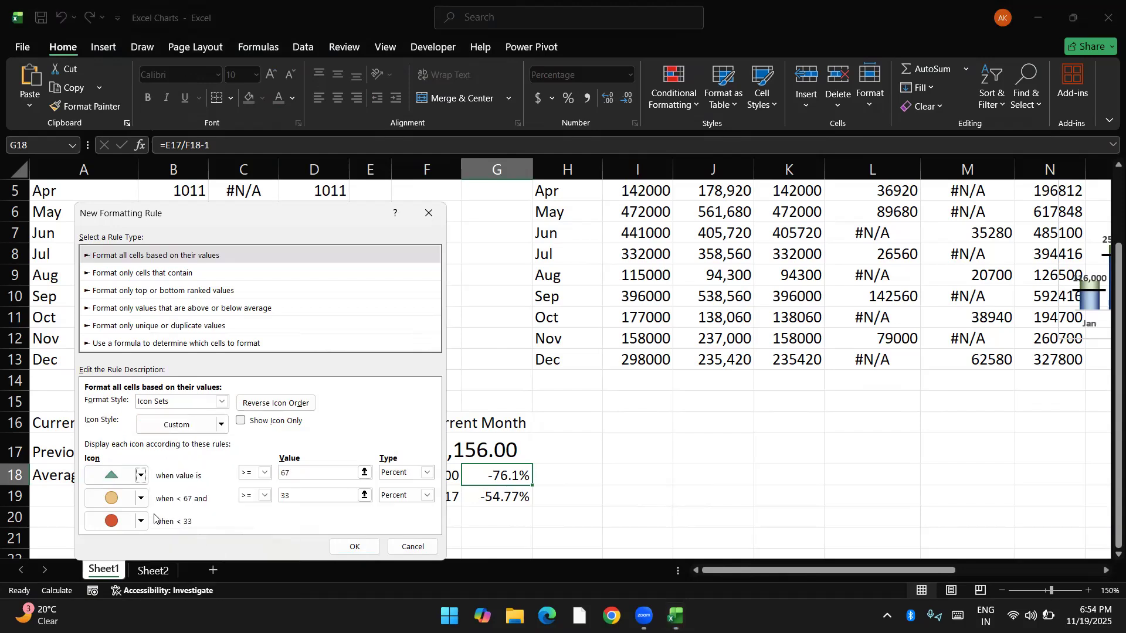
pyautogui.click(141, 498)
pyautogui.click(234, 571)
# Step: Change both icon threshold types in the rule to Number, with 0 as their values
pyautogui.click(427, 472)
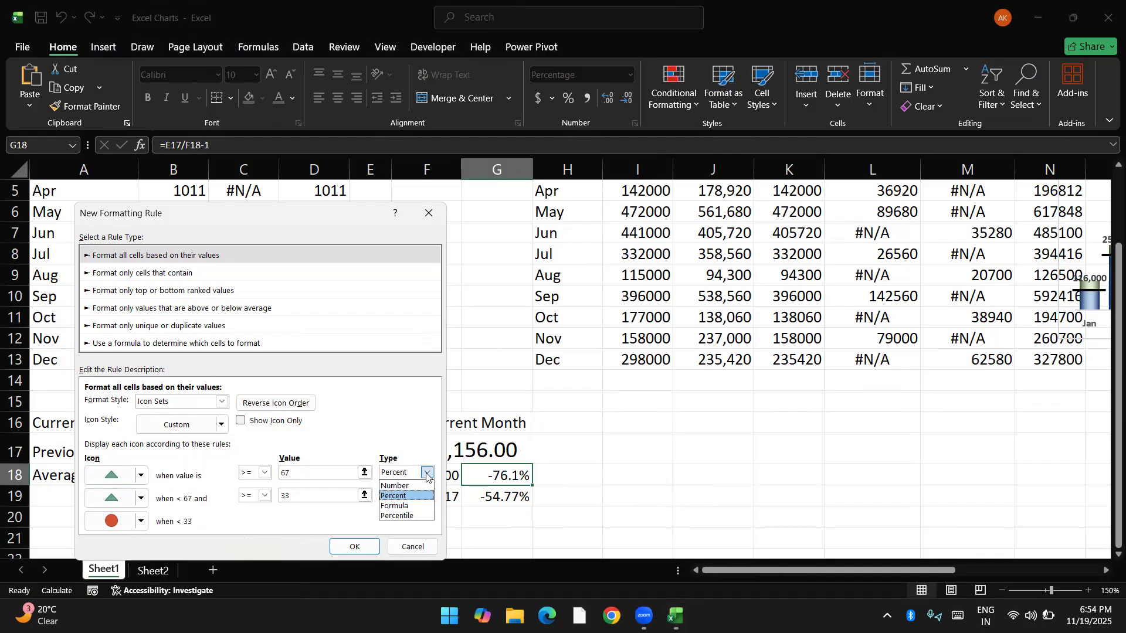
pyautogui.click(404, 485)
pyautogui.click(427, 496)
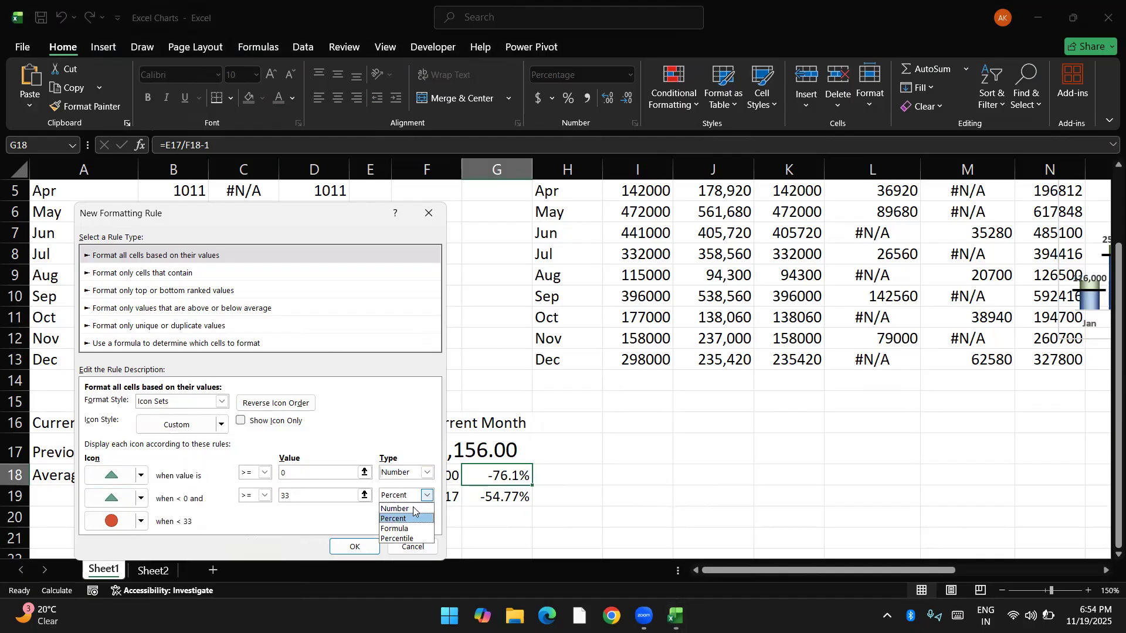
pyautogui.click(405, 508)
# Step: Use a red down triangle as the third icon and set the first icon's threshold to 2
pyautogui.click(140, 521)
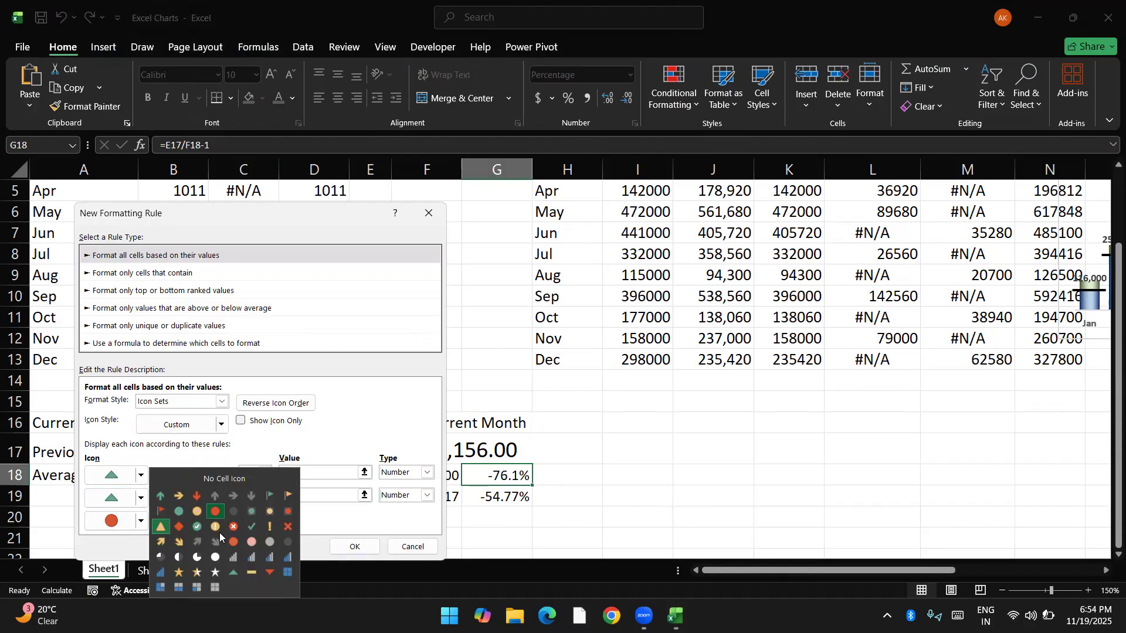
pyautogui.click(270, 572)
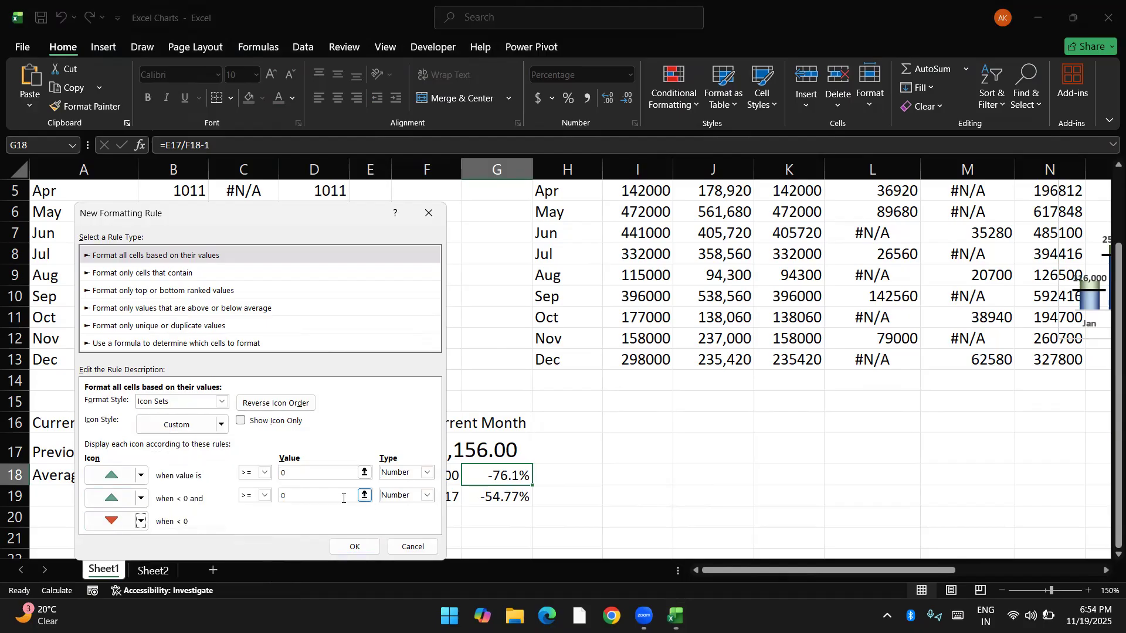
pyautogui.click(301, 474)
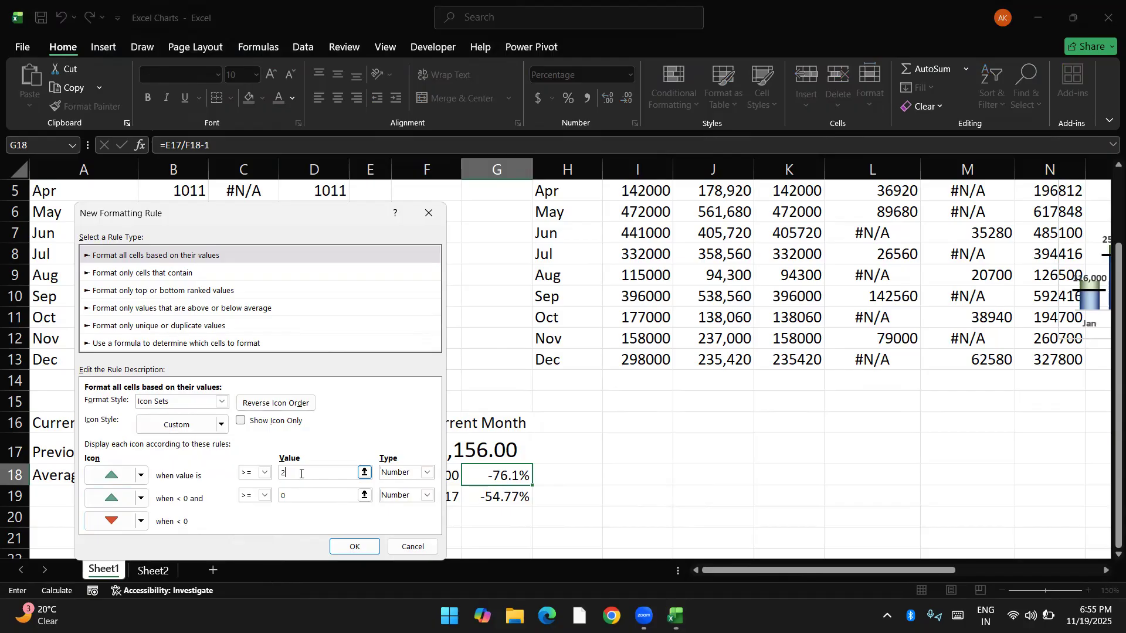
# Step: Change the comparison operator for the second icon's 0 threshold and apply the icon set rule to G18
pyautogui.click(264, 495)
pyautogui.click(252, 517)
pyautogui.click(293, 474)
pyautogui.click(342, 548)
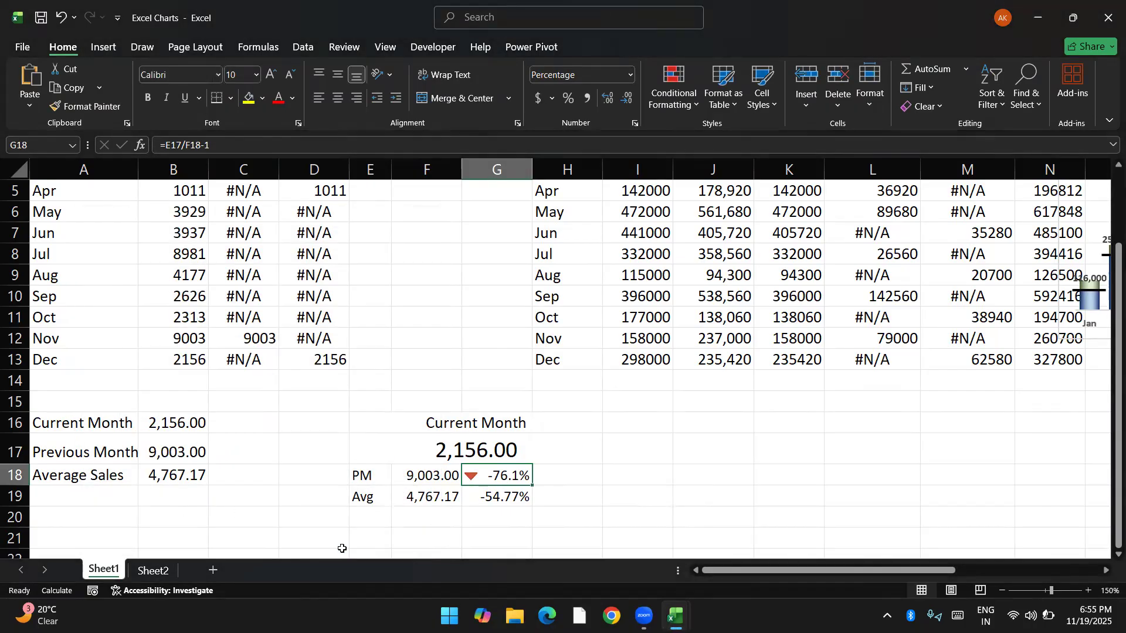
# Step: Copy the formats of G18 onto G19 with Paste Special
pyautogui.hotkey('ctrl', 'c')
pyautogui.press('Down')
pyautogui.hotkey('ctrl', 'alt', 'v')
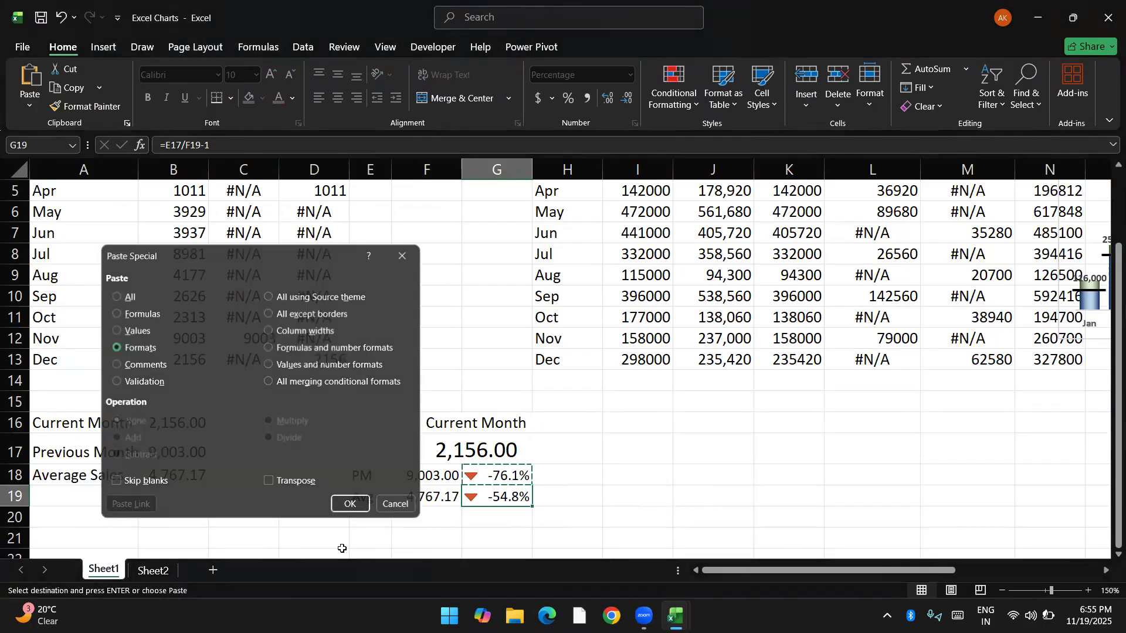
pyautogui.press('Return')
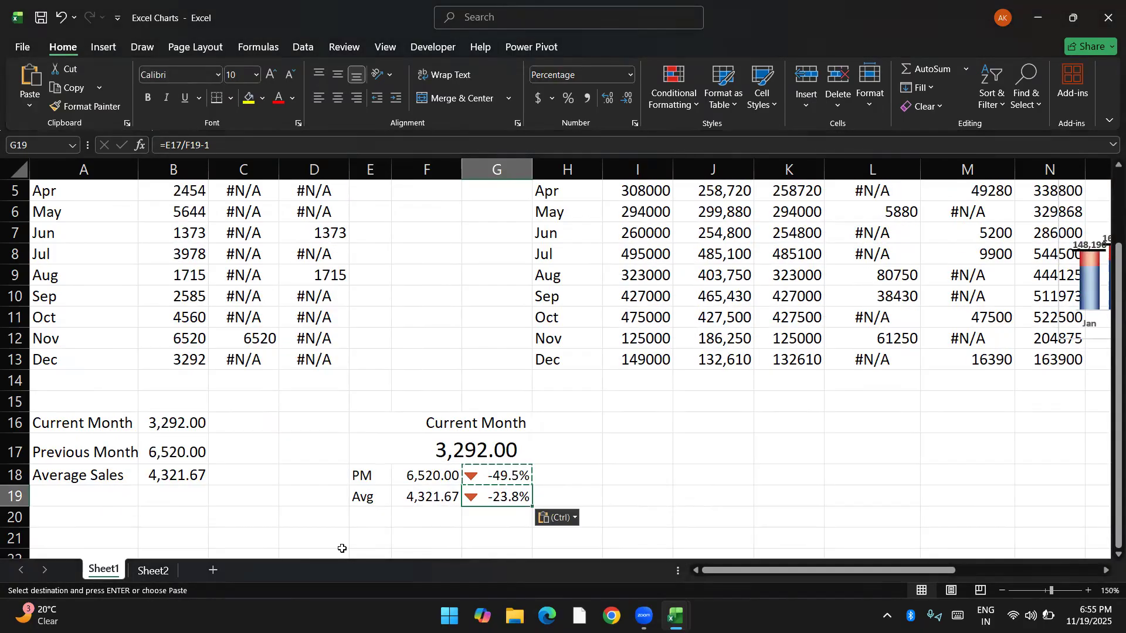
pyautogui.press('Escape')
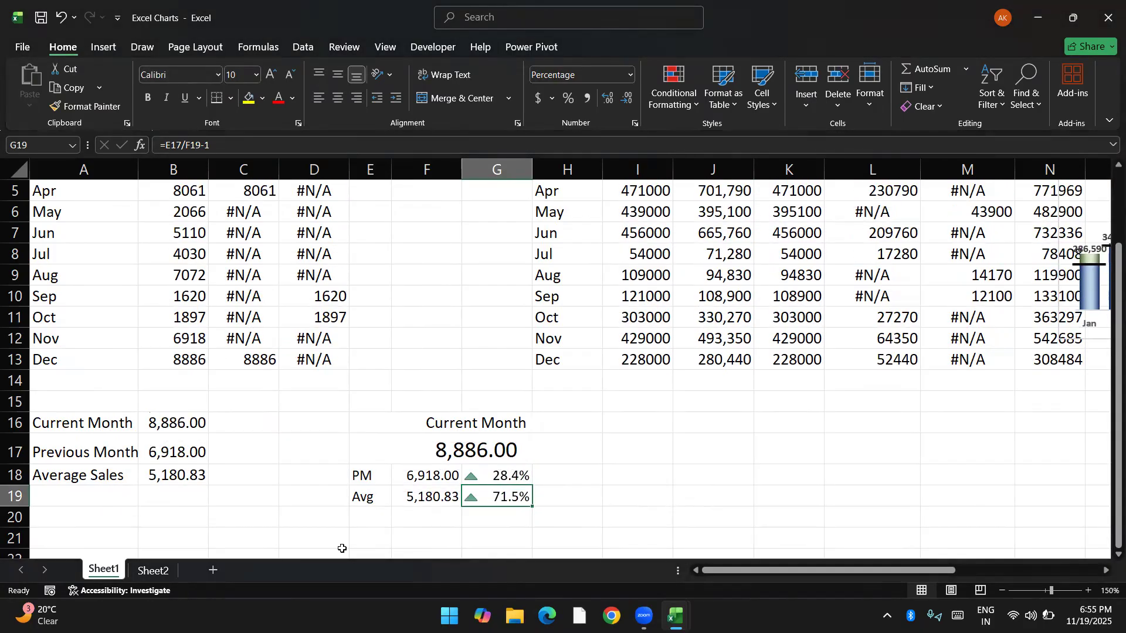
# Step: Unmerge the large sales value from E17:H17 and merge and center it across E17:G17 only
pyautogui.click(487, 456)
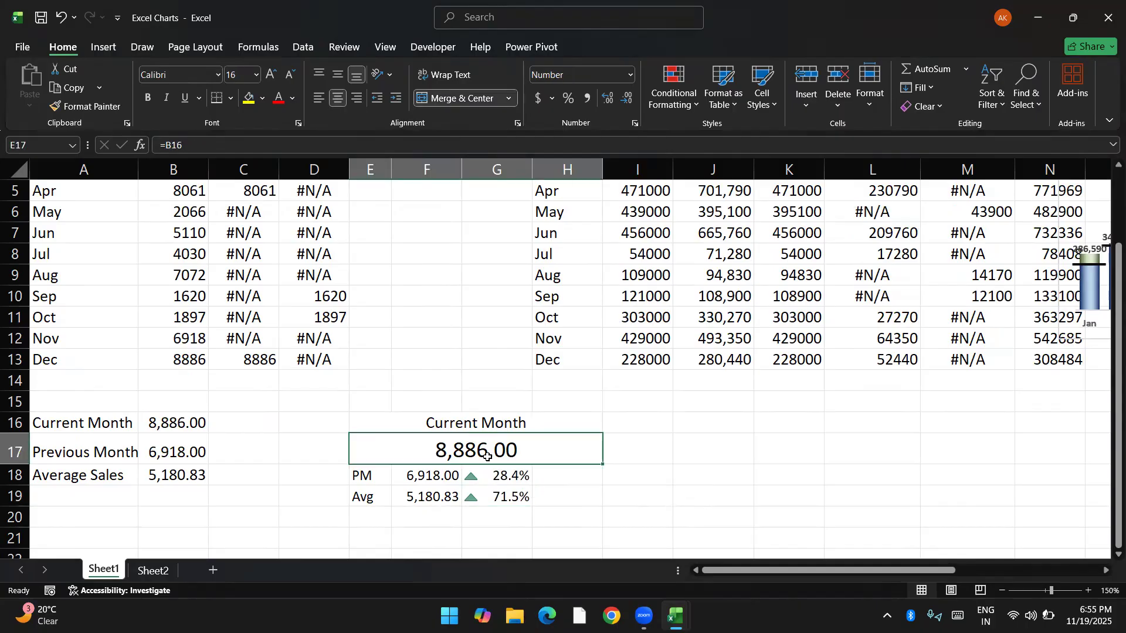
pyautogui.click(487, 481)
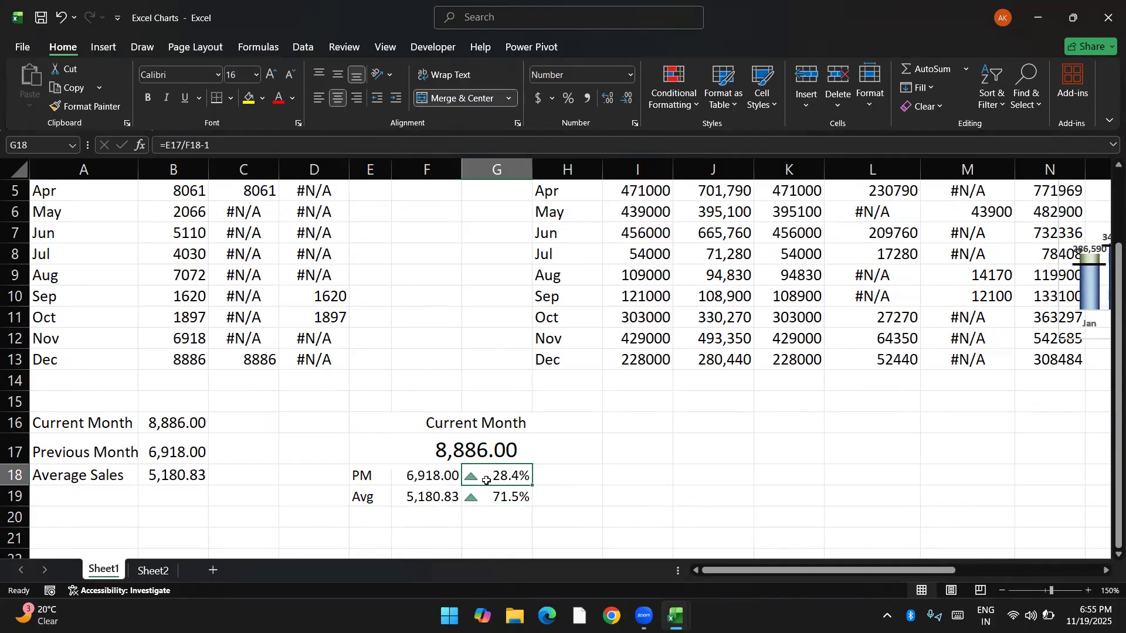
pyautogui.press('Up')
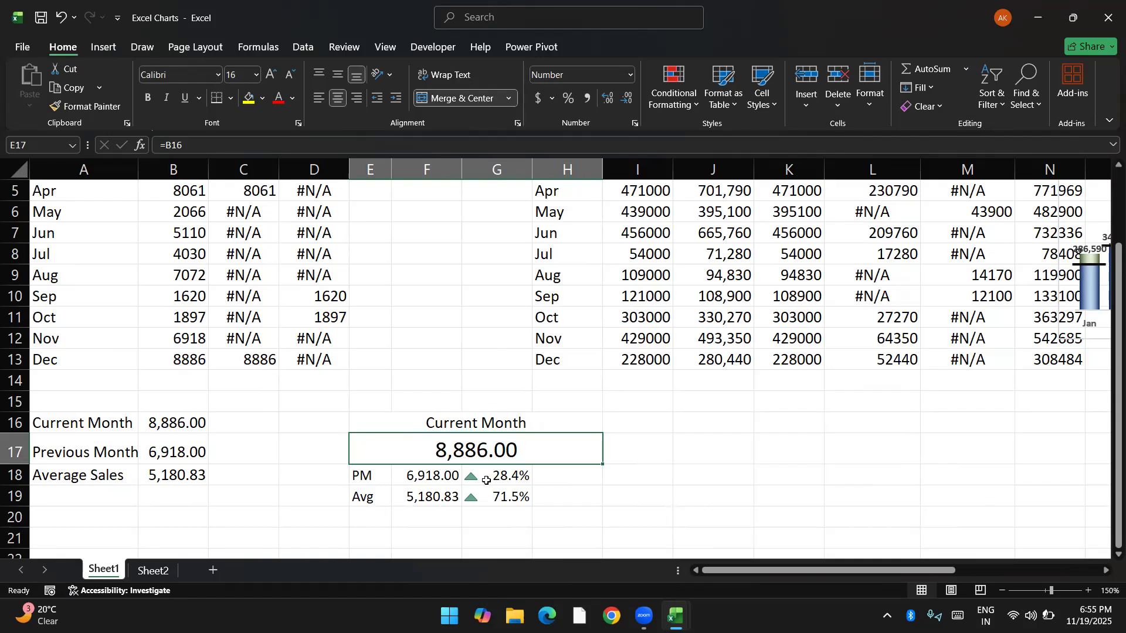
pyautogui.press('Down')
pyautogui.press('Up')
pyautogui.press('alt')
pyautogui.press('h')
pyautogui.press('m')
pyautogui.press('c')
pyautogui.press('Left')
pyautogui.press('Right')
pyautogui.hotkey('shift', 'Right')
pyautogui.hotkey('shift', 'Right')
pyautogui.press('alt')
pyautogui.press('h')
pyautogui.press('m')
pyautogui.press('c')
# Step: Unmerge the Current Month heading from E16:H16 and merge and center it across E16:G16
pyautogui.press('Up')
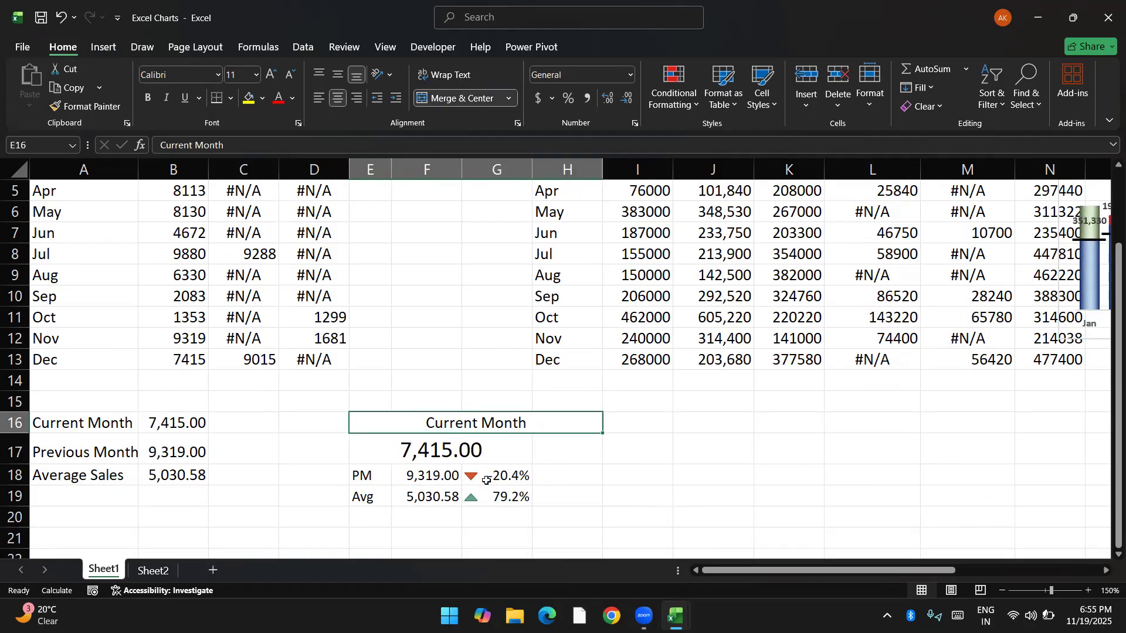
pyautogui.press('alt')
pyautogui.press('h')
pyautogui.press('m')
pyautogui.press('c')
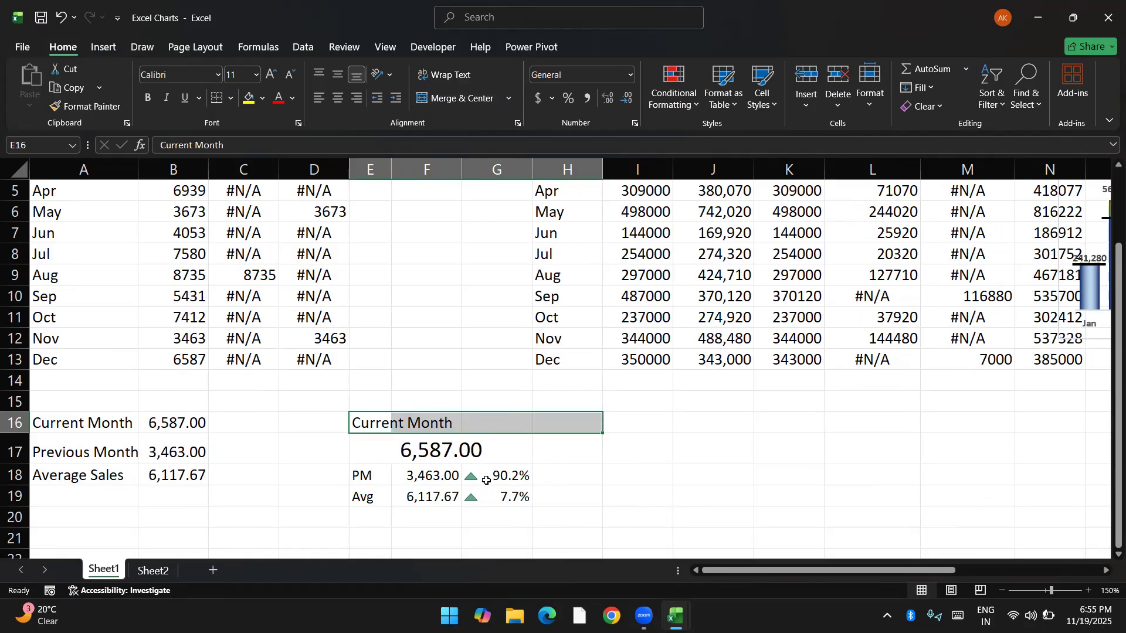
pyautogui.press('Left')
pyautogui.press('Right')
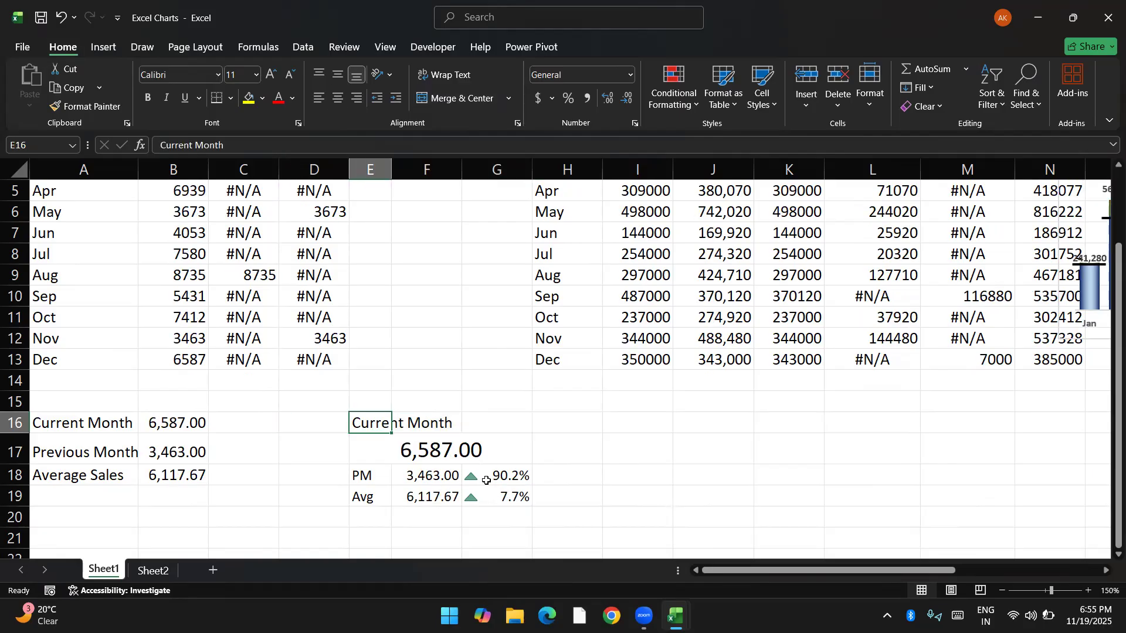
pyautogui.hotkey('shift', 'Right')
pyautogui.hotkey('shift', 'Right')
pyautogui.press('alt')
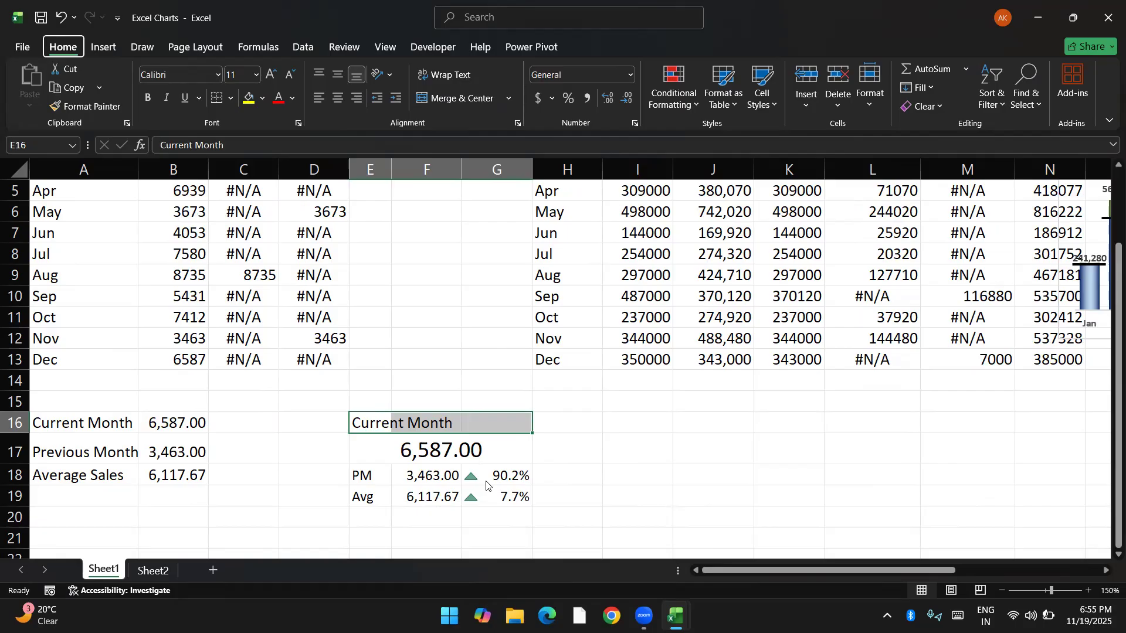
pyautogui.press('h')
pyautogui.press('m')
pyautogui.press('c')
# Step: Left-align the card's heading and large sales value in rows 16 and 17, and slightly widen columns G and F
pyautogui.hotkey('shift', 'Down')
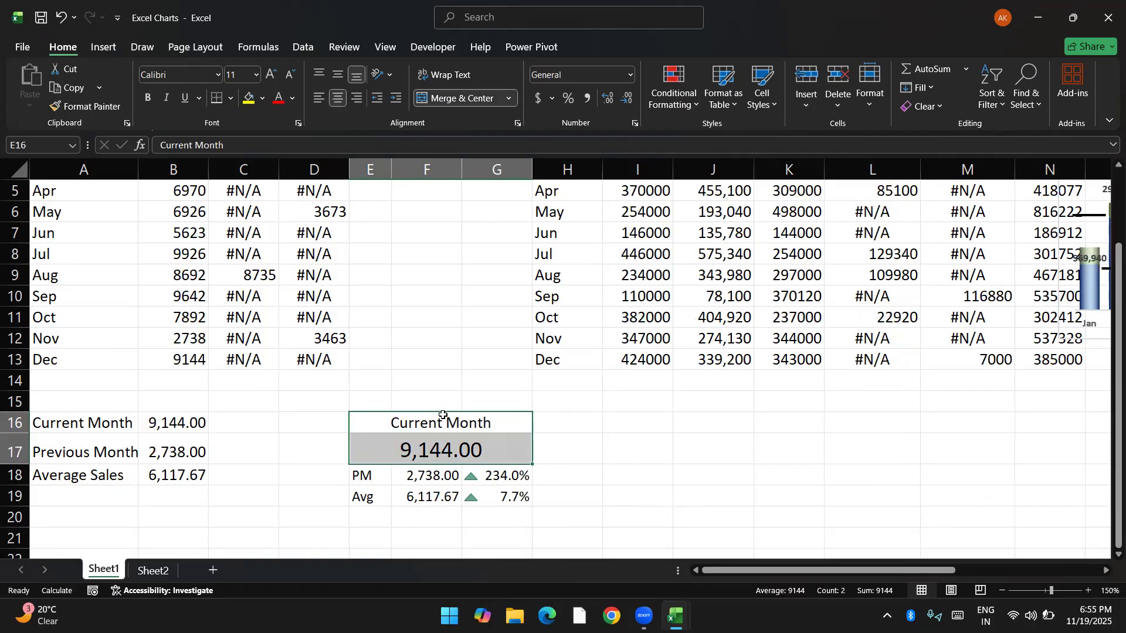
pyautogui.click(320, 101)
pyautogui.click(451, 430)
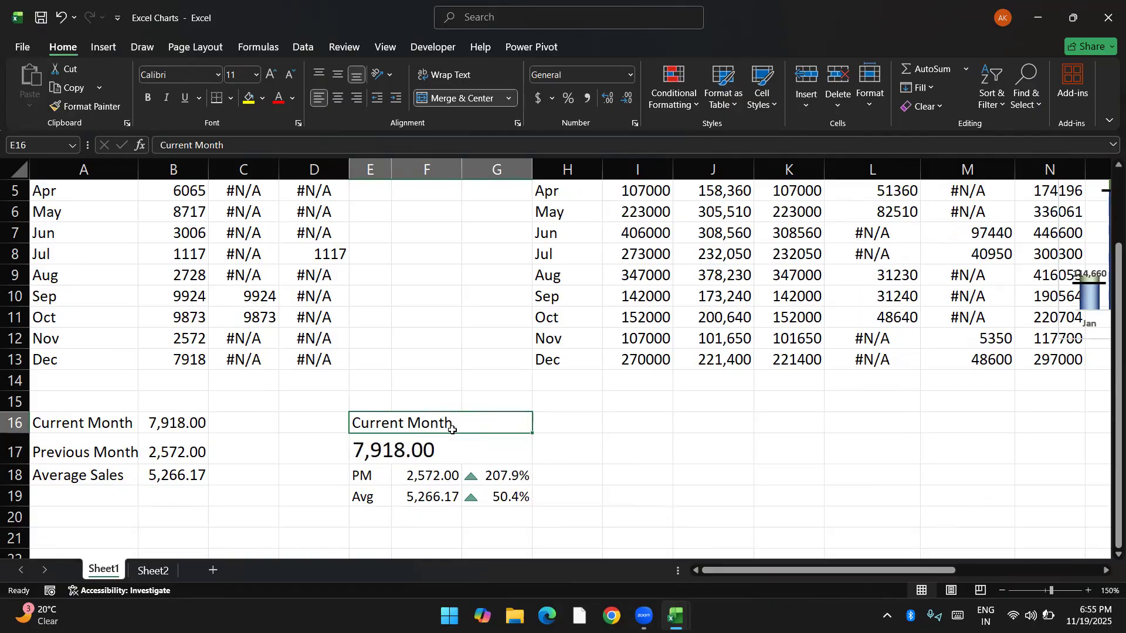
pyautogui.moveTo(532, 172); pyautogui.dragTo(541, 171)
pyautogui.moveTo(462, 170); pyautogui.dragTo(470, 170)
# Step: Left-align the percentages in G18:G19 without indent so they sit right beside their triangle icons
pyautogui.moveTo(512, 479); pyautogui.dragTo(510, 497)
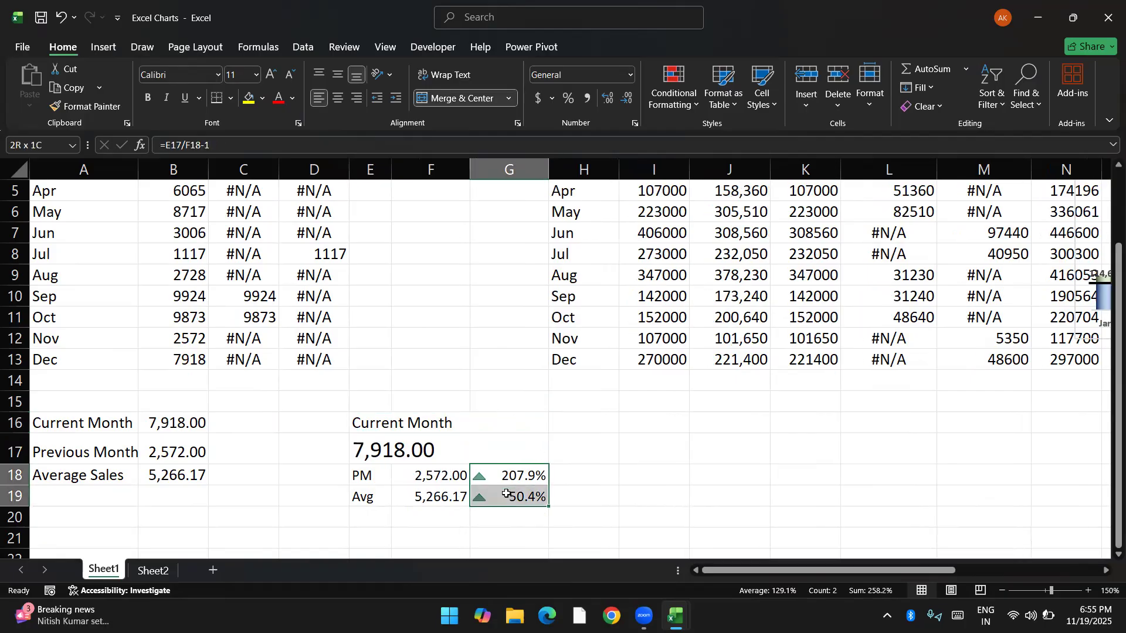
pyautogui.click(338, 98)
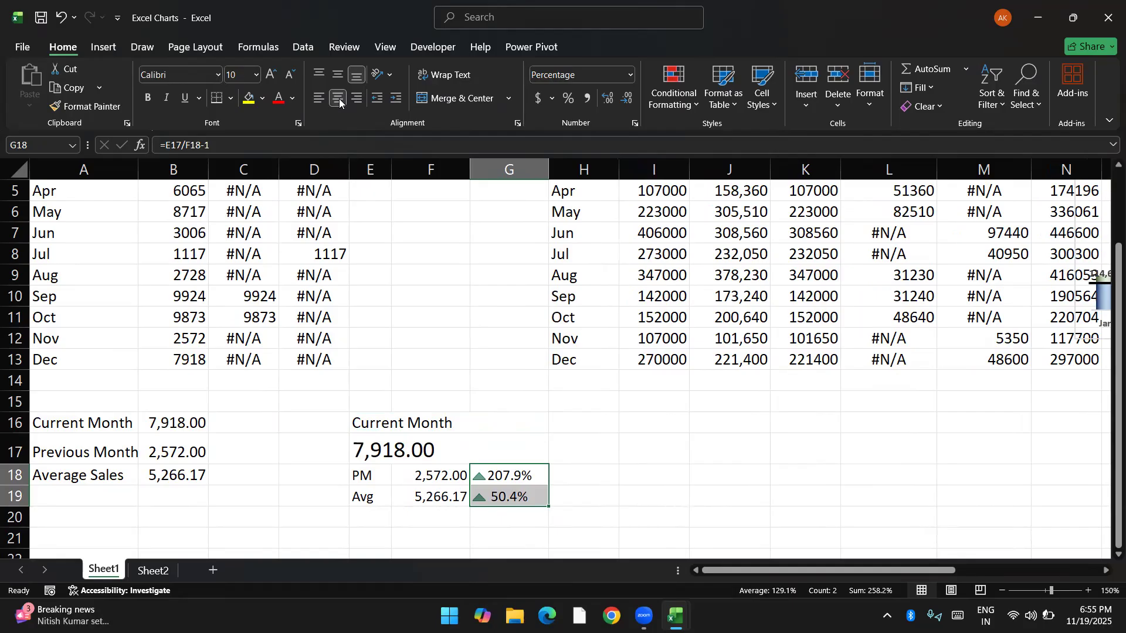
pyautogui.click(394, 100)
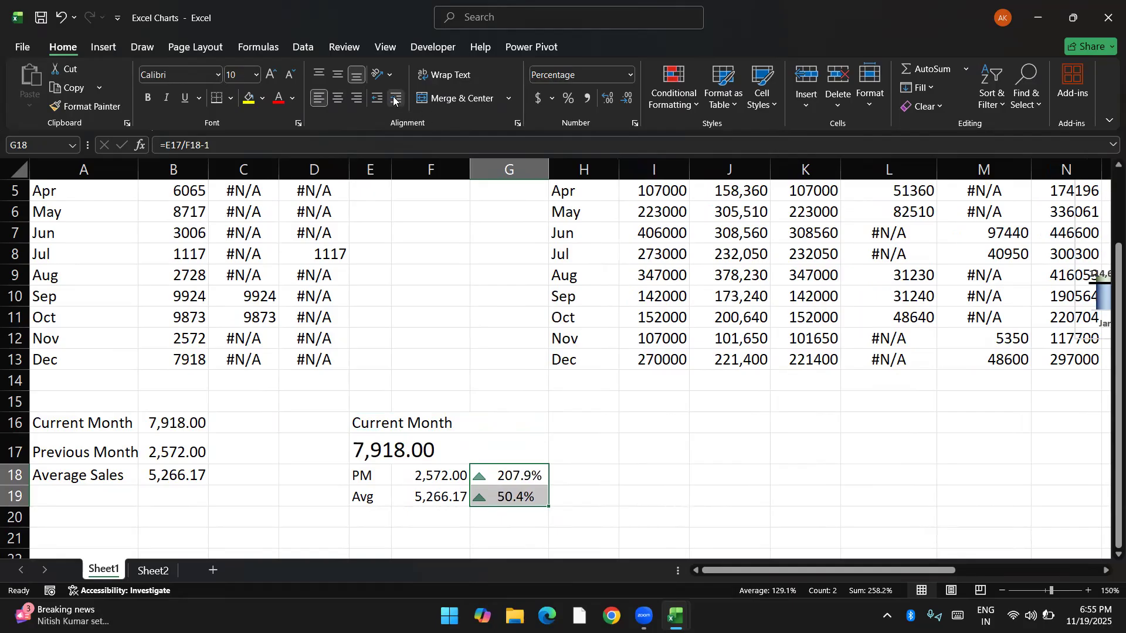
pyautogui.click(395, 100)
pyautogui.click(379, 100)
pyautogui.click(378, 99)
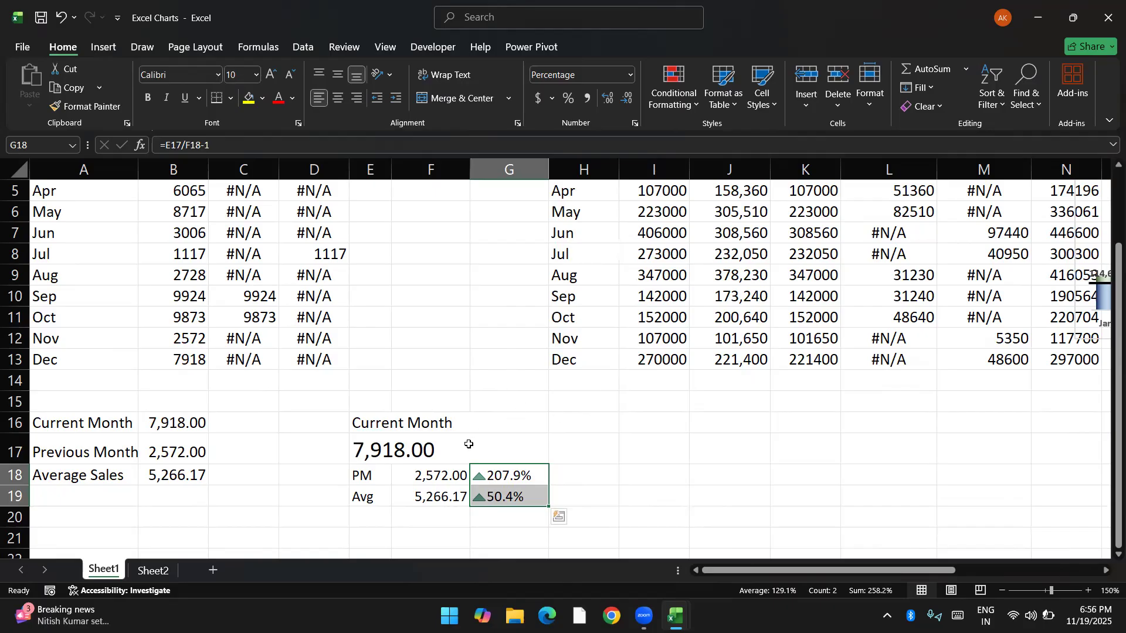
# Step: Fill the PM and Avg rows of the card, E18:G19, with light gray
pyautogui.moveTo(380, 476); pyautogui.dragTo(519, 495)
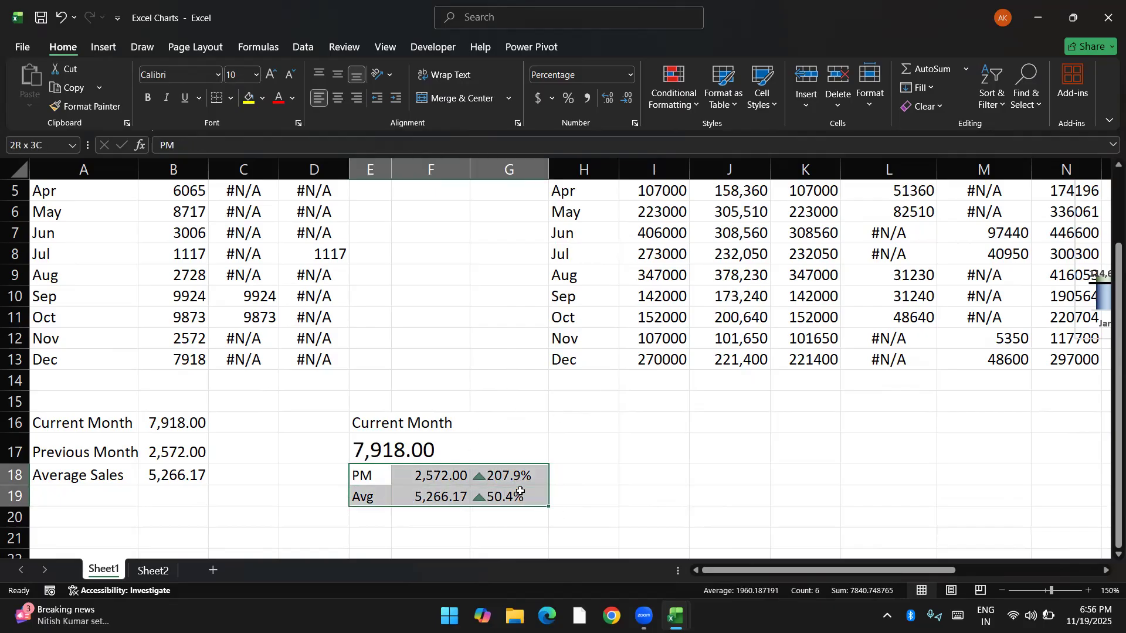
pyautogui.click(262, 98)
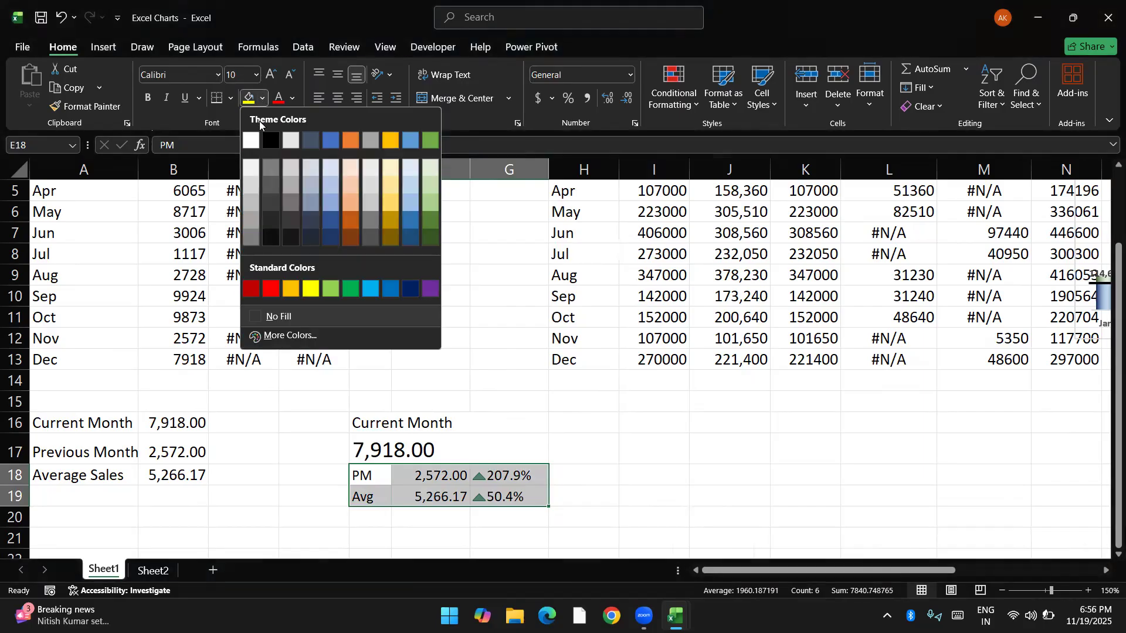
pyautogui.click(255, 203)
# Step: Add outside borders around the whole card, E16:G19
pyautogui.moveTo(377, 416); pyautogui.dragTo(404, 446)
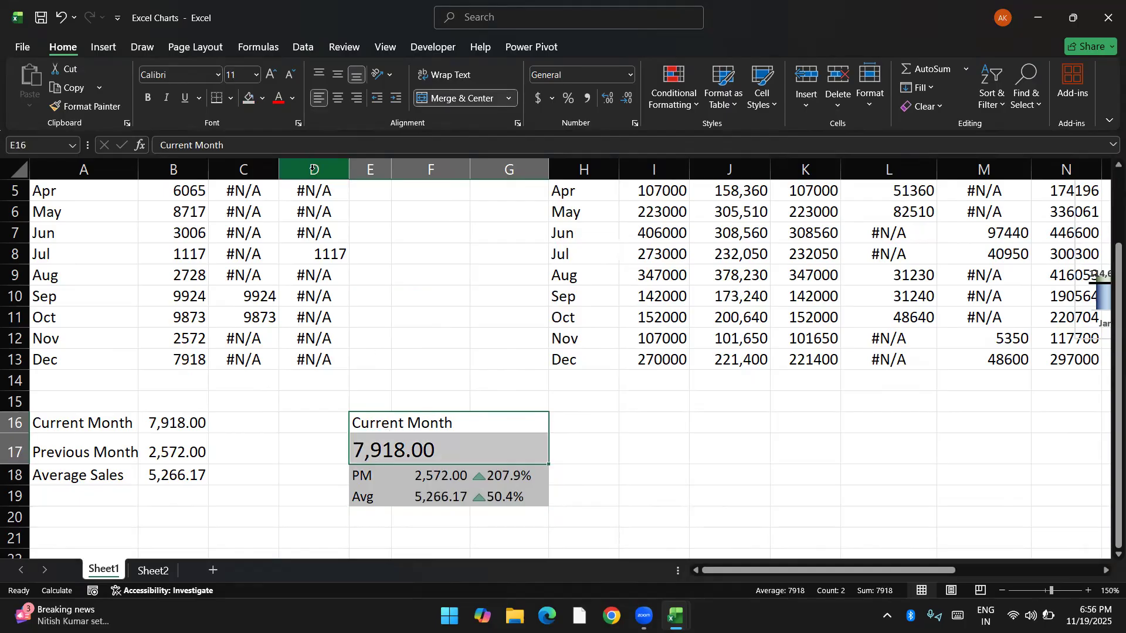
pyautogui.hotkey('shift', 'Down')
pyautogui.hotkey('shift', 'Down')
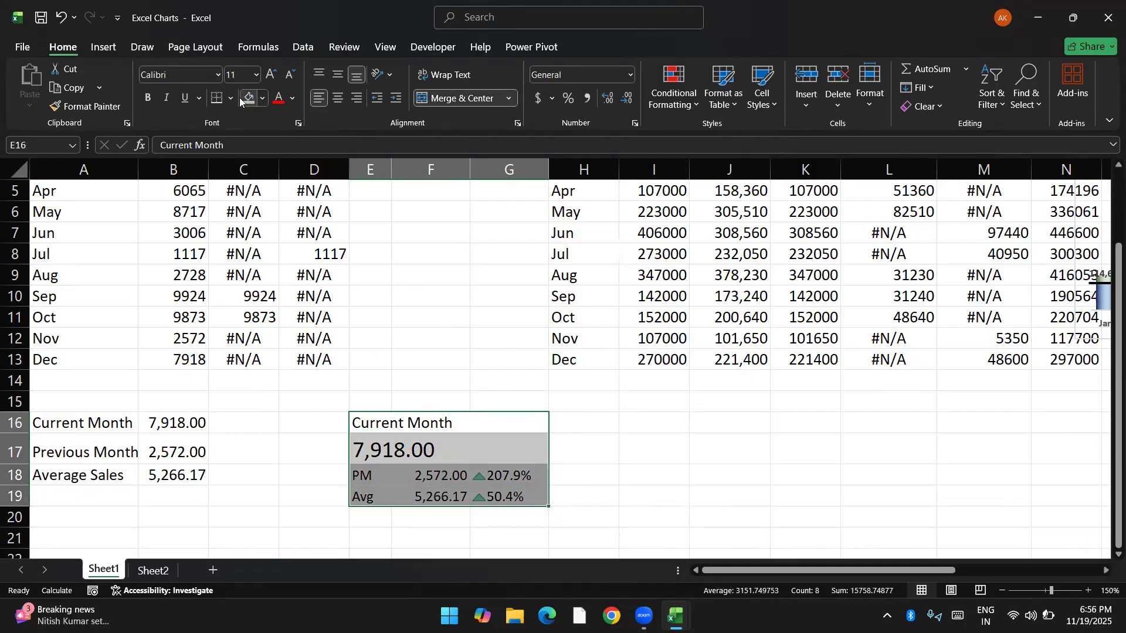
pyautogui.click(230, 99)
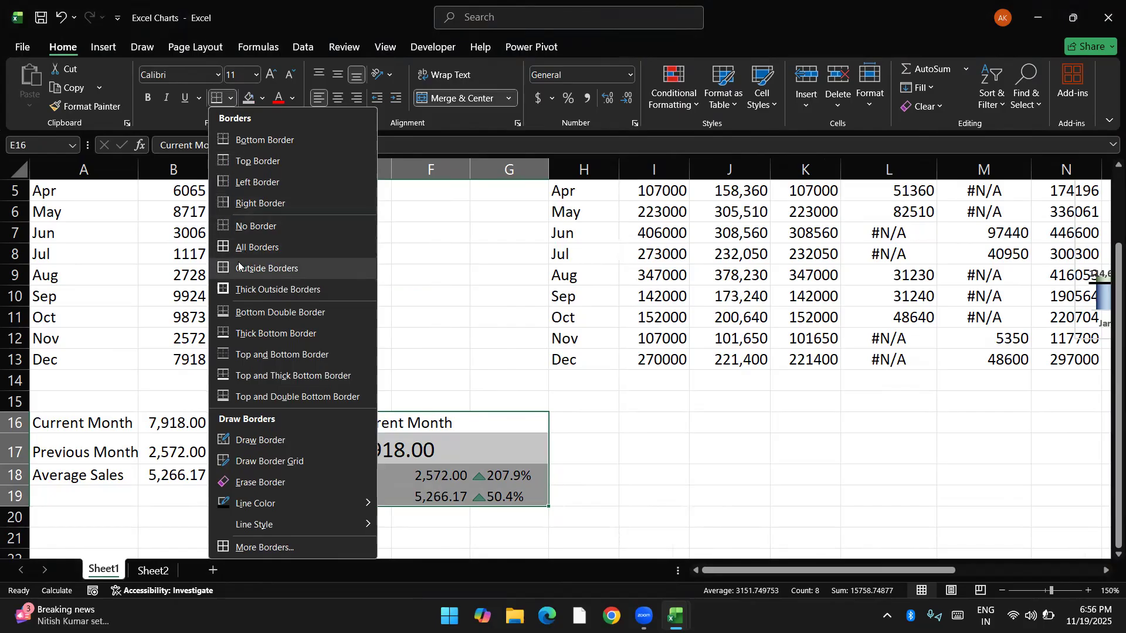
pyautogui.click(239, 267)
pyautogui.click(406, 426)
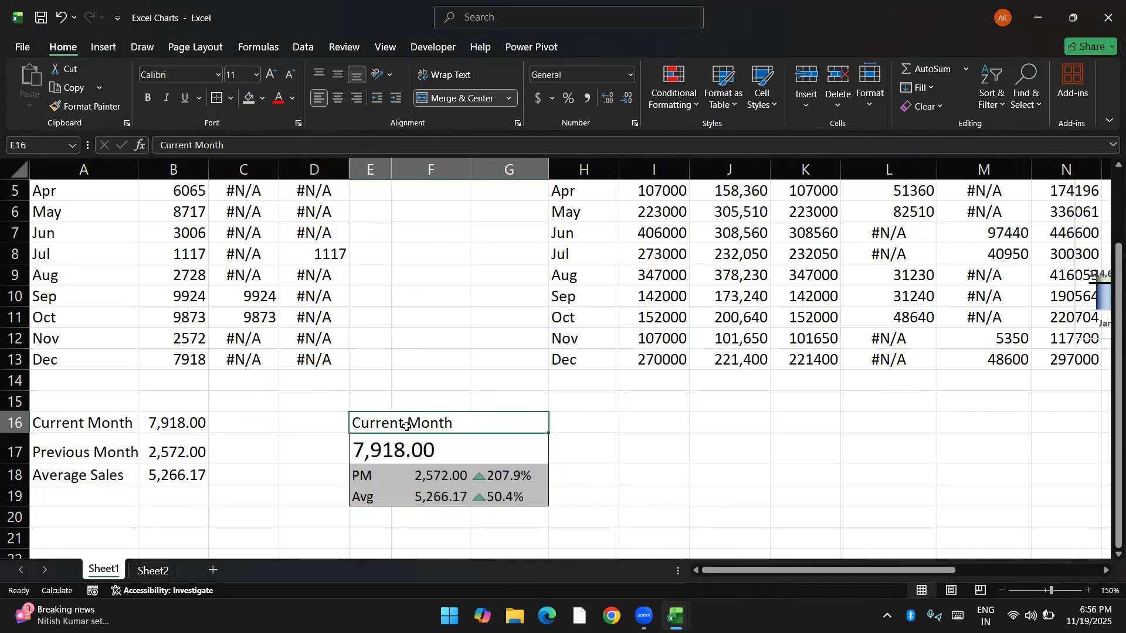
# Step: Apply a thin top border to the PM and Avg block, E18:G19
pyautogui.press('Down')
pyautogui.press('Down')
pyautogui.hotkey('shift', 'Right')
pyautogui.hotkey('shift', 'Right')
pyautogui.hotkey('shift', 'Down')
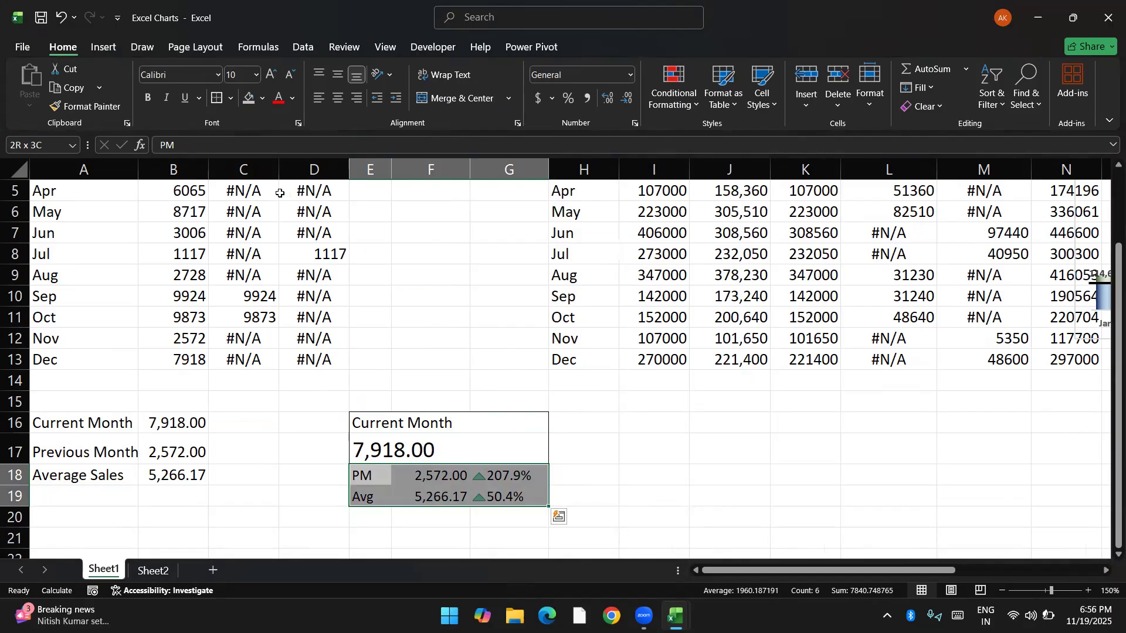
pyautogui.click(231, 99)
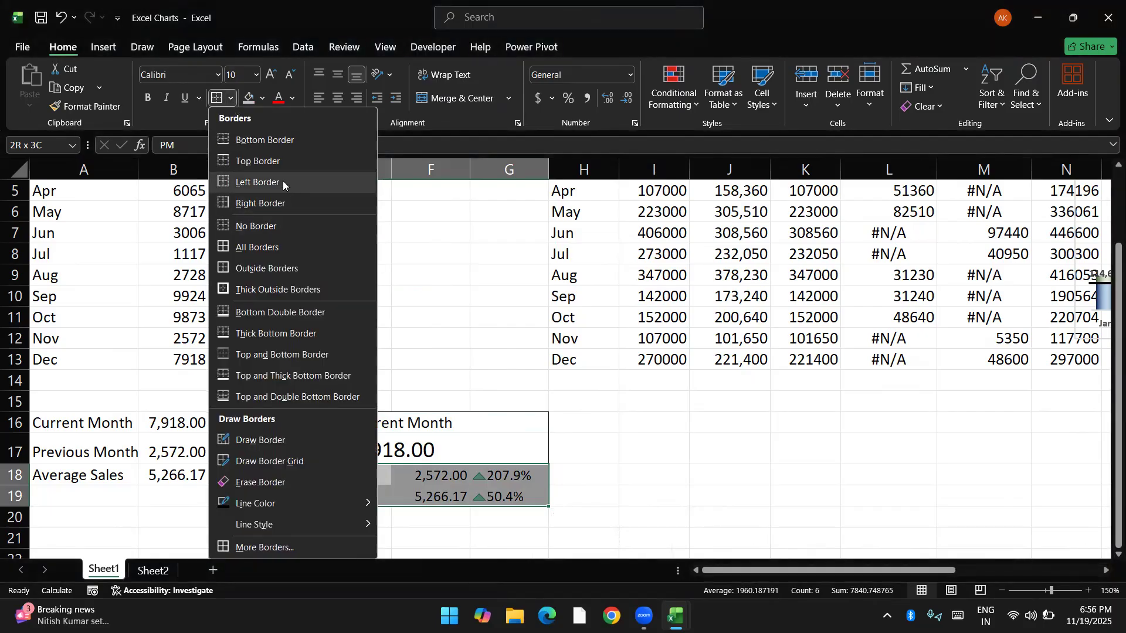
pyautogui.click(261, 163)
pyautogui.click(457, 444)
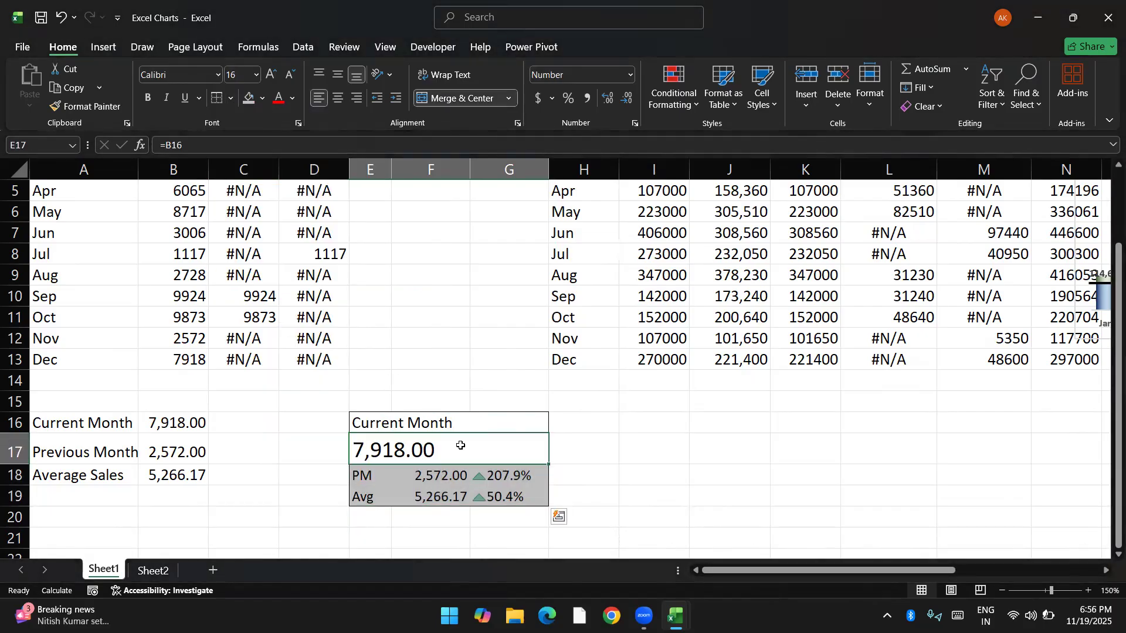
# Step: Give the PM and Avg block, E18:G19, a thick top border in the cell formatting settings
pyautogui.click(415, 497)
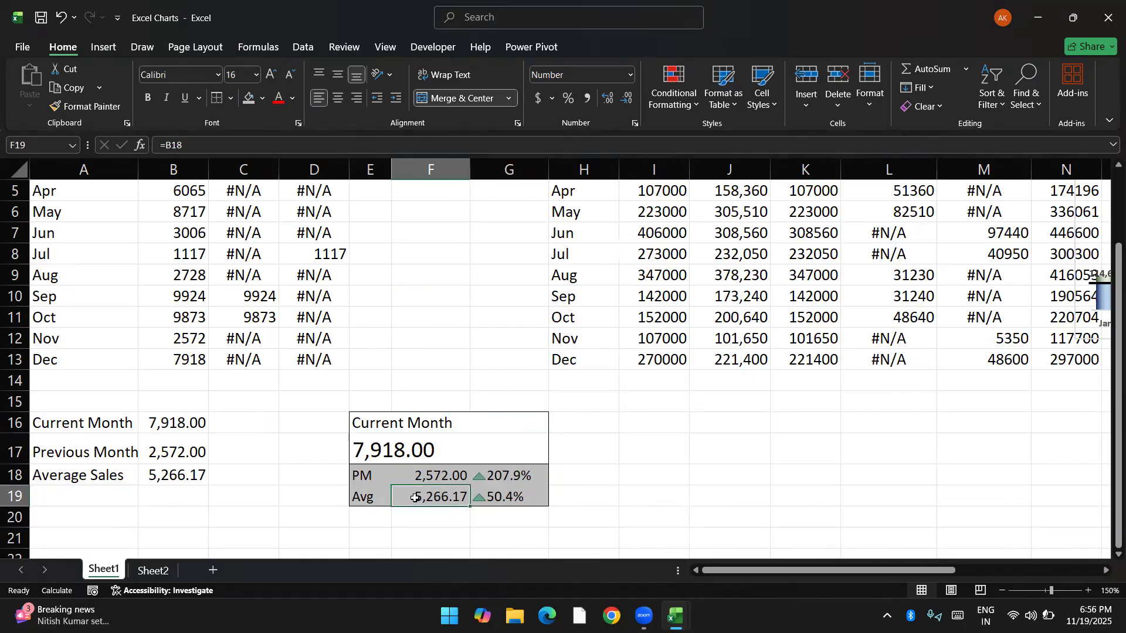
pyautogui.click(536, 478)
pyautogui.hotkey('shift', 'Down')
pyautogui.hotkey('shift', 'Left')
pyautogui.hotkey('shift', 'Left')
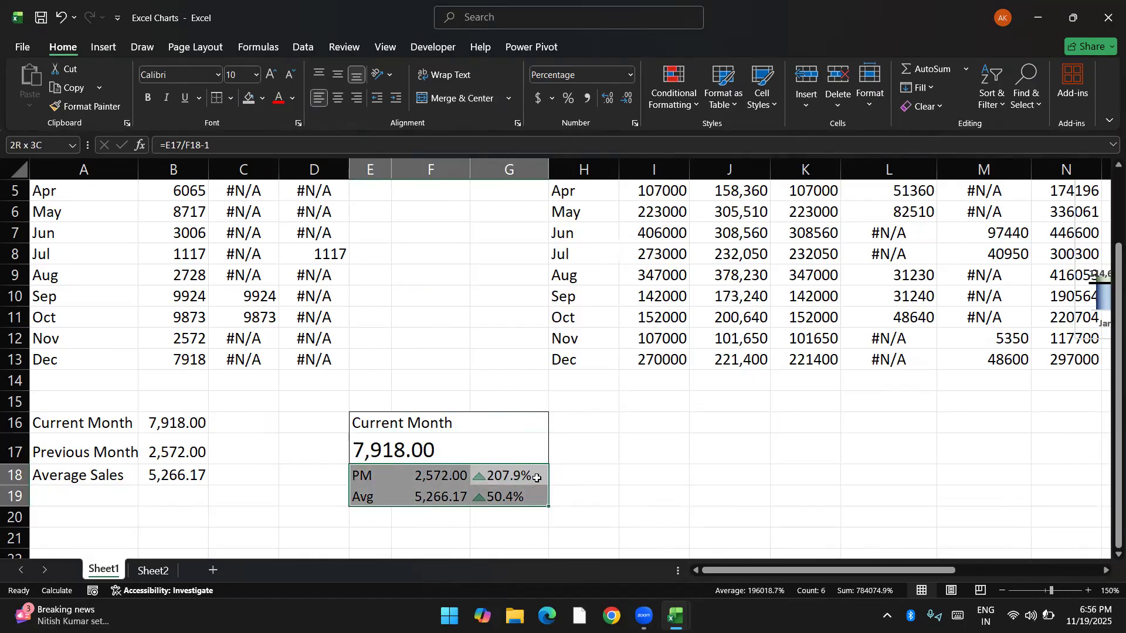
pyautogui.hotkey('ctrl', '1')
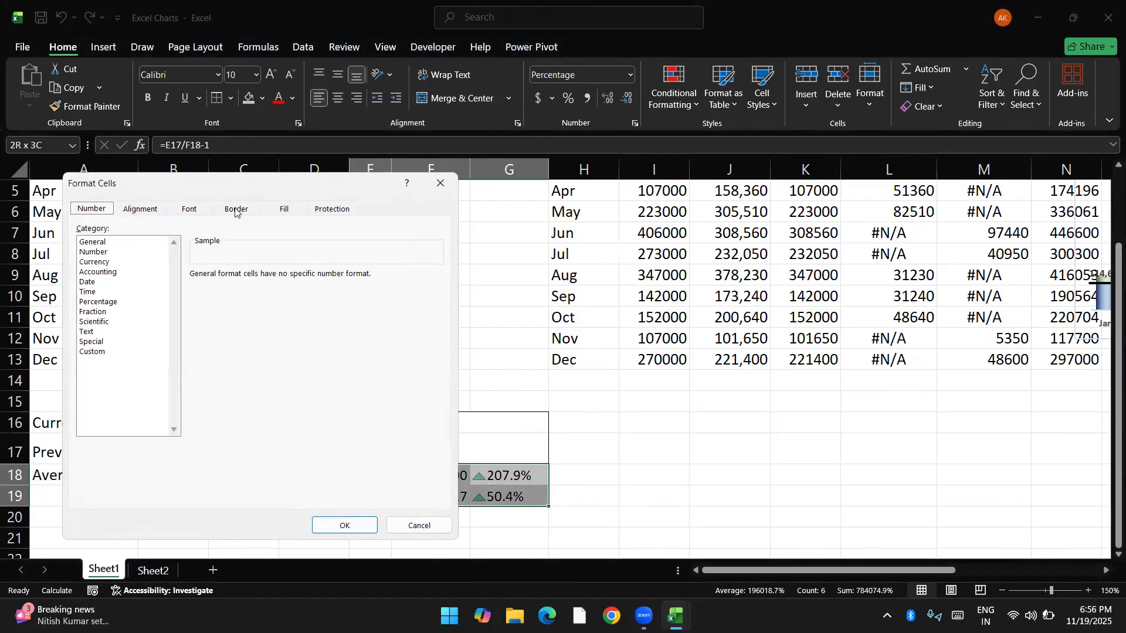
pyautogui.click(235, 210)
pyautogui.click(160, 321)
pyautogui.click(203, 313)
pyautogui.click(347, 527)
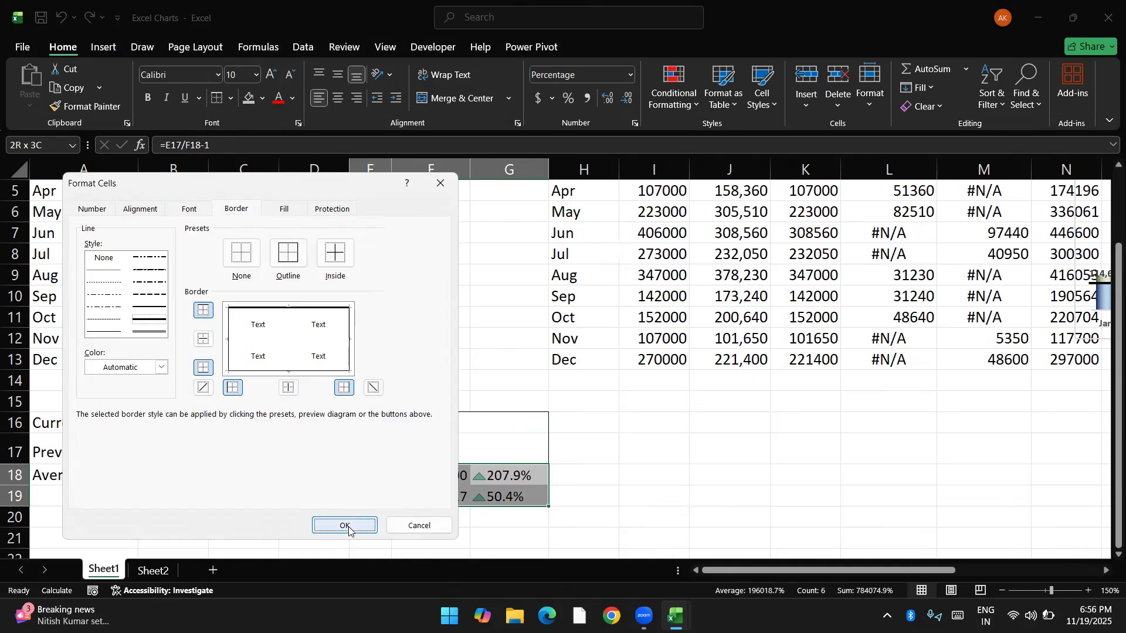
pyautogui.click(625, 446)
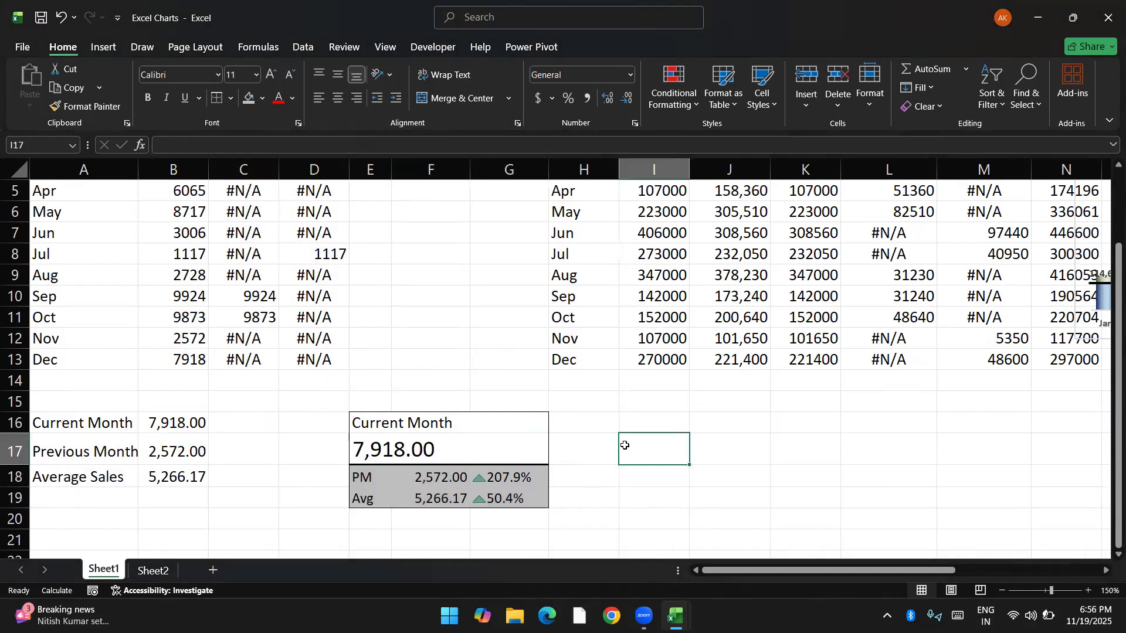
pyautogui.click(403, 484)
pyautogui.click(437, 423)
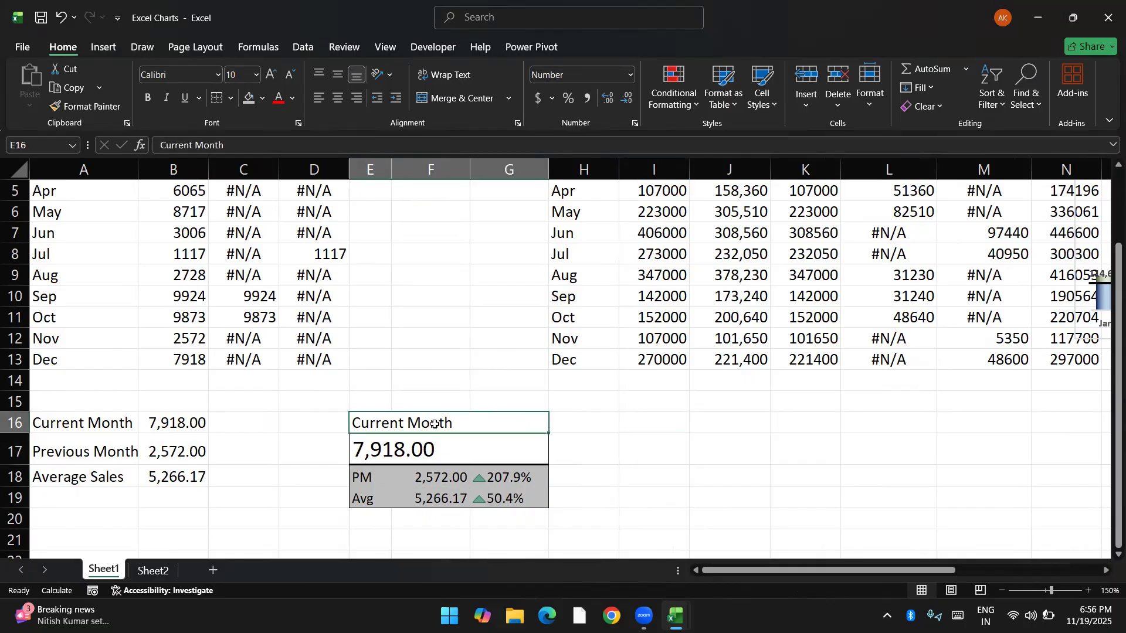
# Step: Insert a 2-D line chart from the Months and Sales data in A1:B13
pyautogui.click(143, 332)
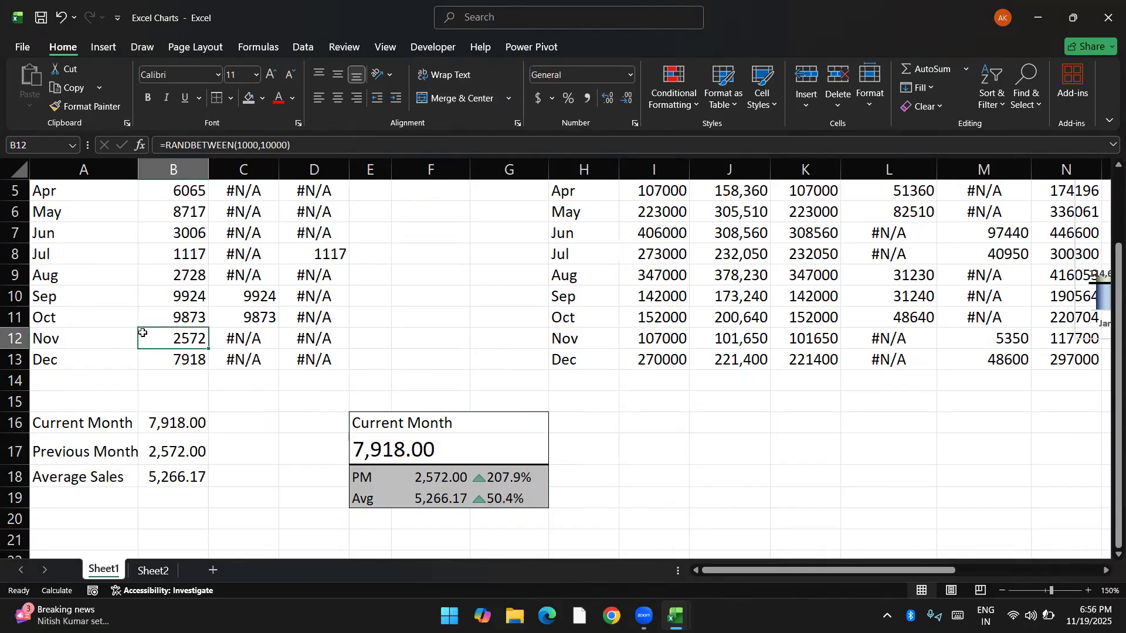
pyautogui.hotkey('ctrl', 'Home')
pyautogui.hotkey('shift', 'Right')
pyautogui.hotkey('ctrl', 'shift', 'Down')
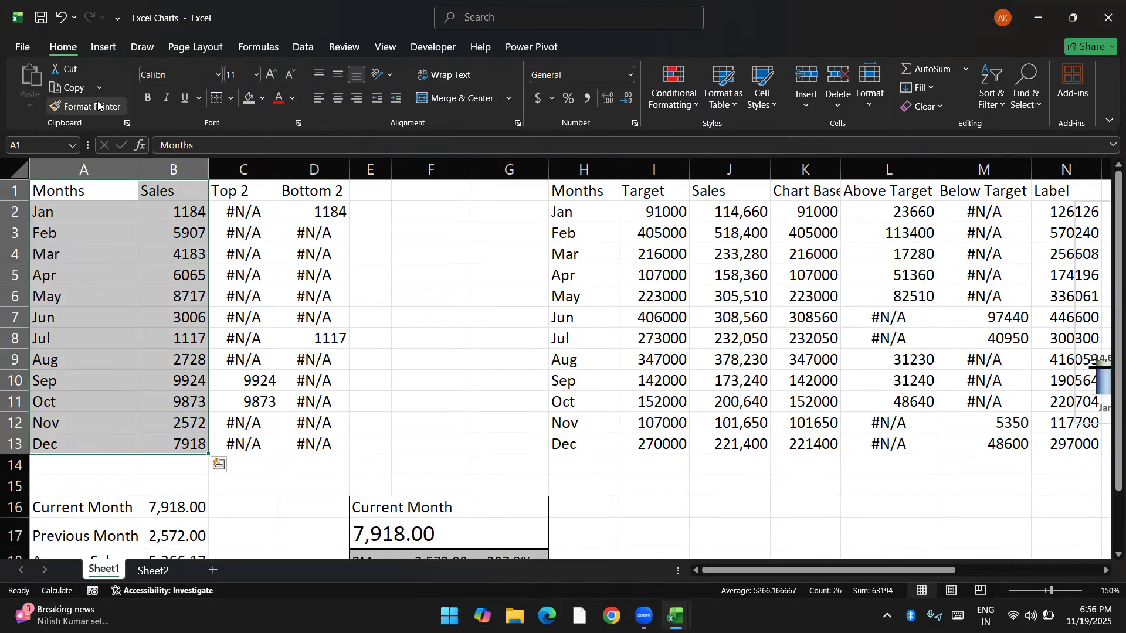
pyautogui.click(102, 47)
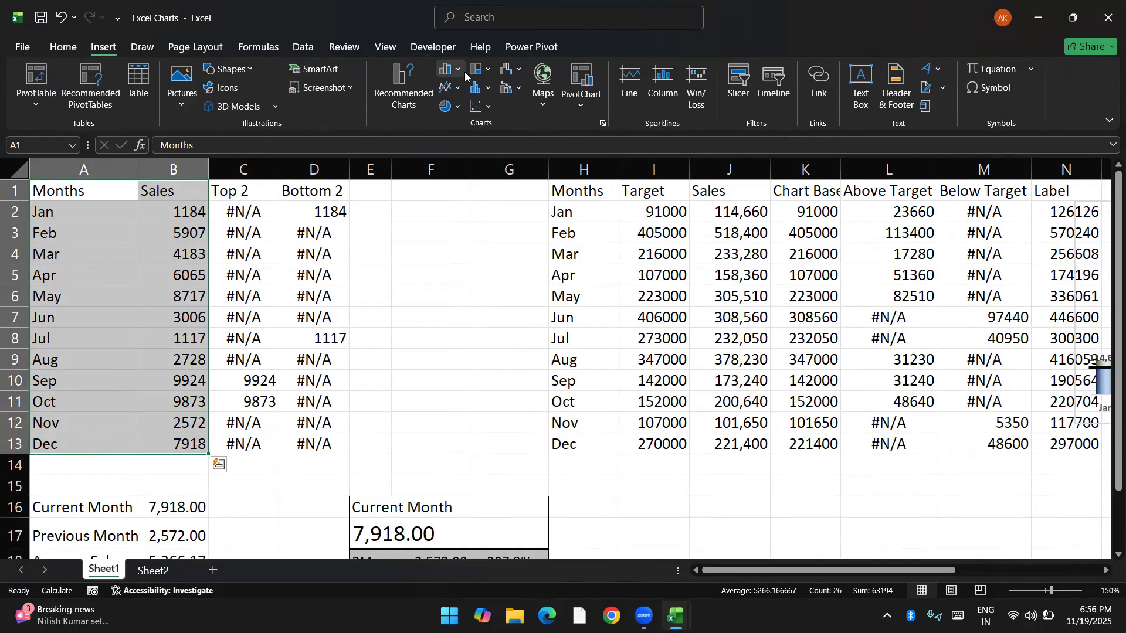
pyautogui.click(459, 87)
pyautogui.click(461, 142)
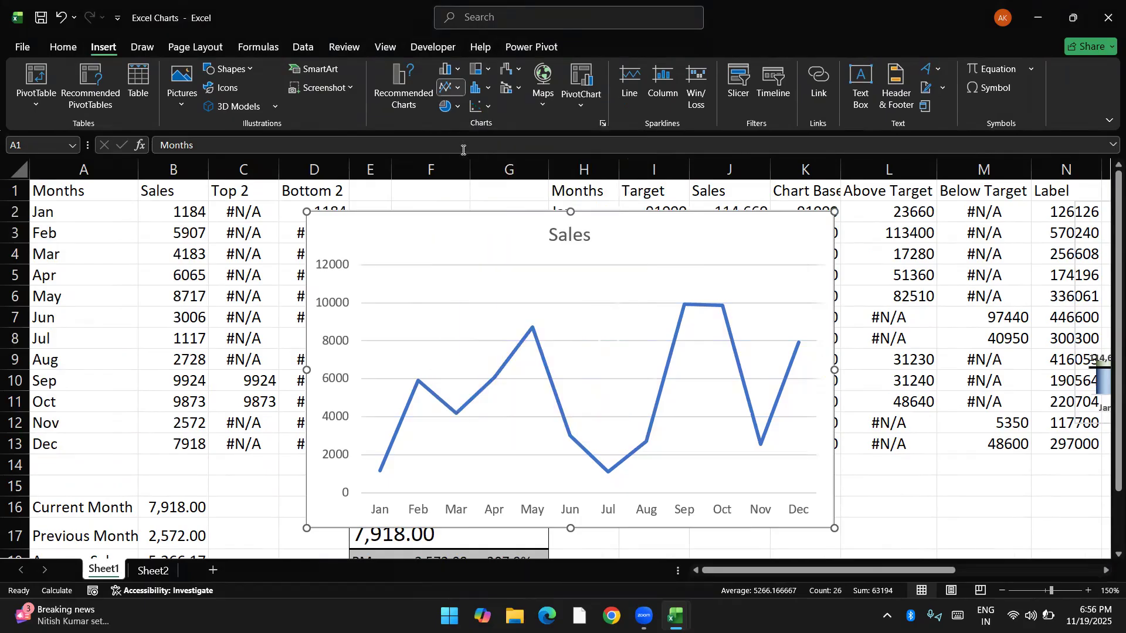
# Step: Delete the gridlines, vertical axis, title and horizontal axis from the Sales line chart
pyautogui.click(440, 268)
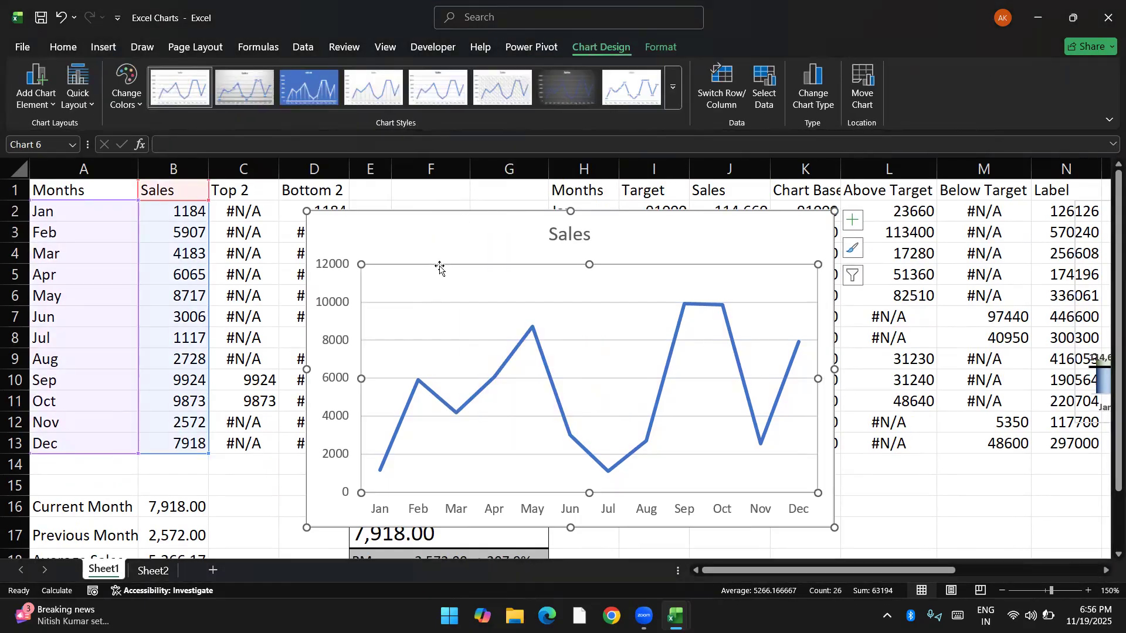
pyautogui.click(424, 304)
pyautogui.press('Delete')
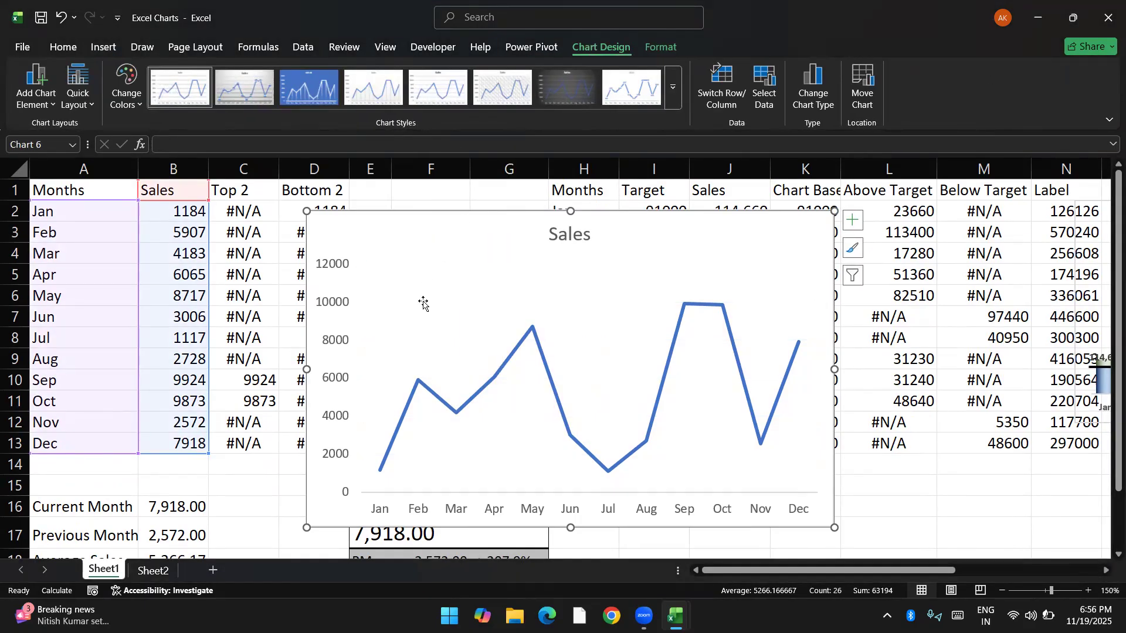
pyautogui.click(324, 314)
pyautogui.press('Delete')
pyautogui.click(544, 251)
pyautogui.press('Delete')
pyautogui.click(509, 515)
pyautogui.press('Delete')
# Step: Set the Sales series line weight to 1 pt
pyautogui.click(573, 467)
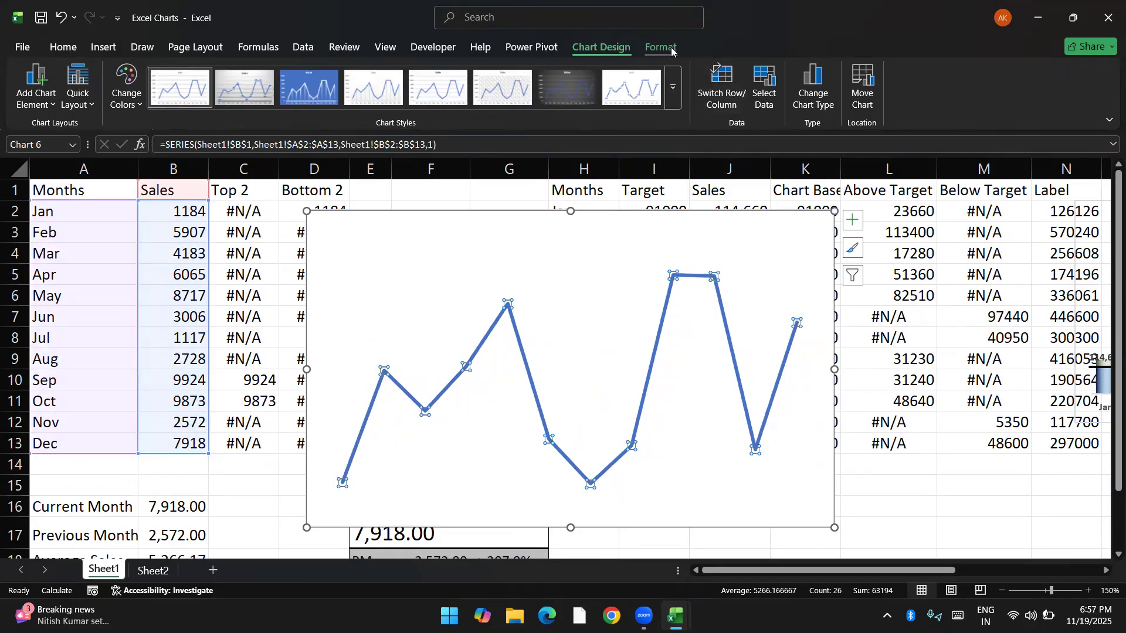
pyautogui.click(672, 50)
pyautogui.click(458, 89)
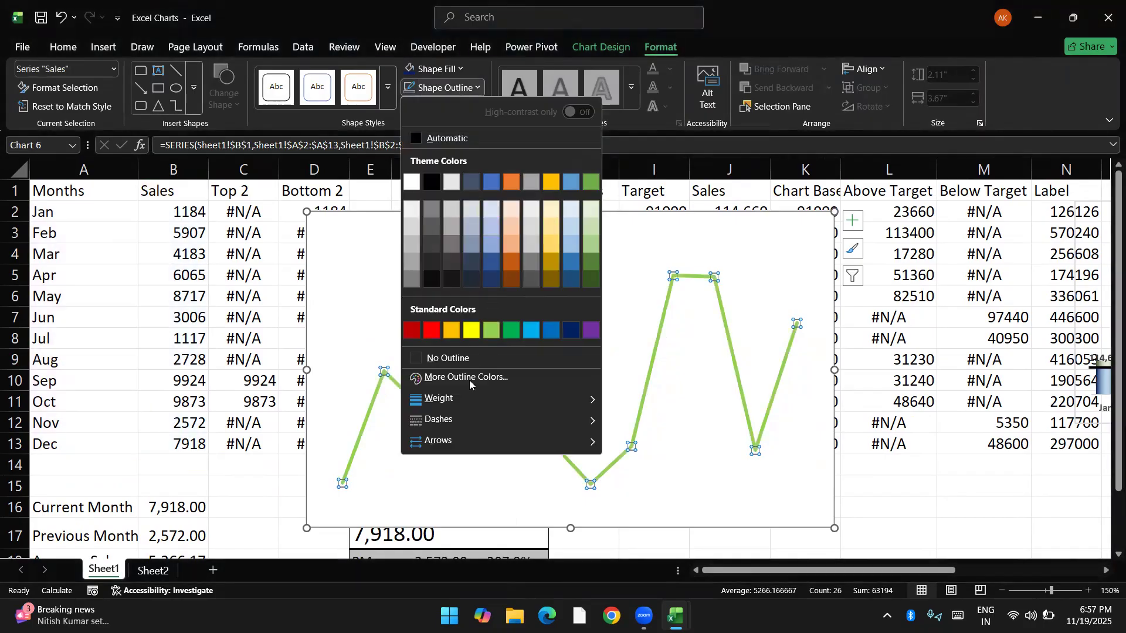
pyautogui.moveTo(462, 395)
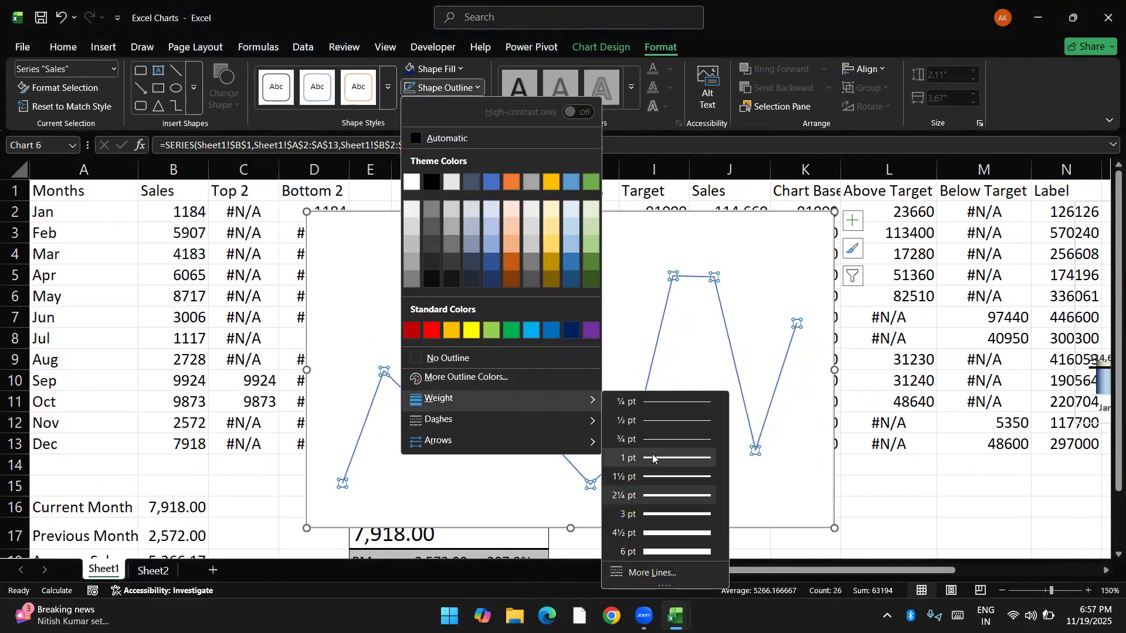
pyautogui.click(652, 459)
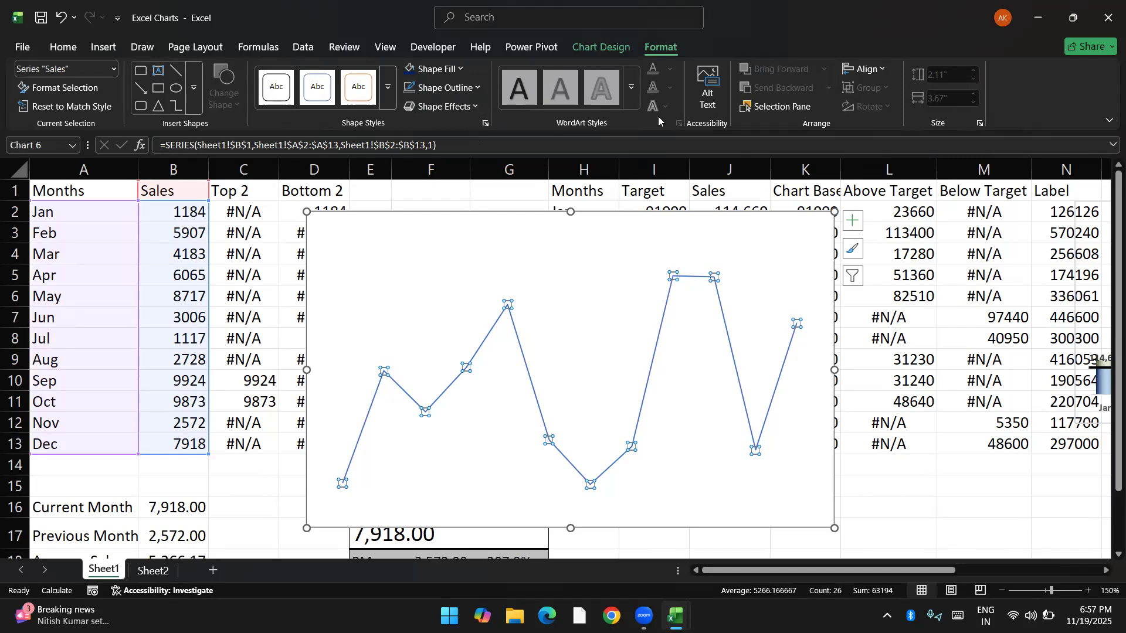
# Step: Add built-in diamond markers of size 2 to the Sales series
pyautogui.rightClick(678, 280)
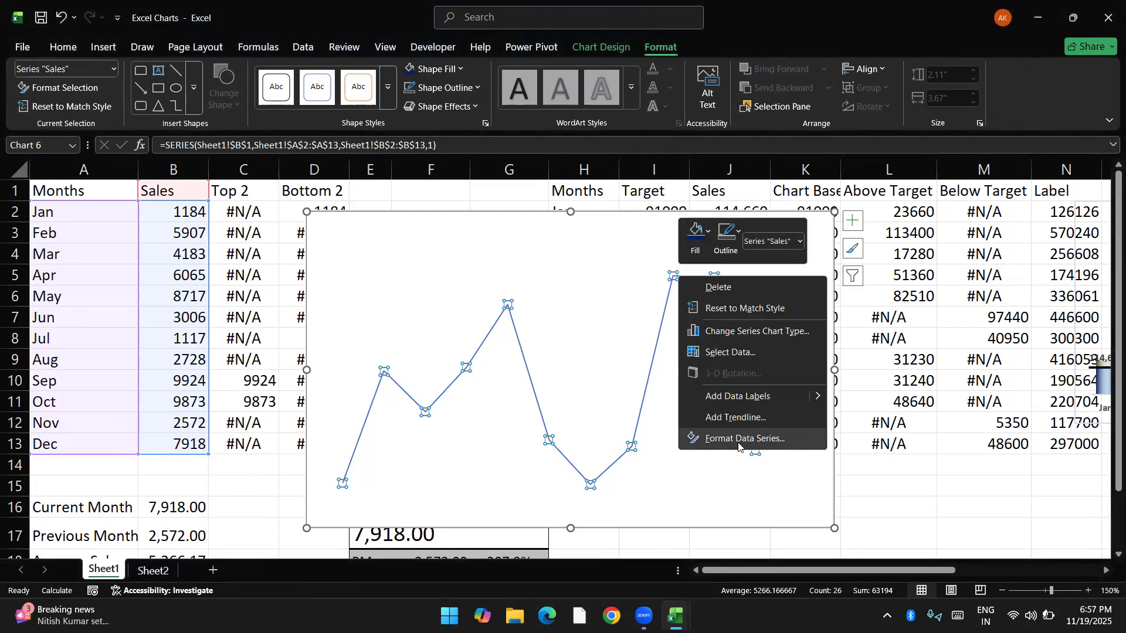
pyautogui.click(756, 441)
pyautogui.click(938, 237)
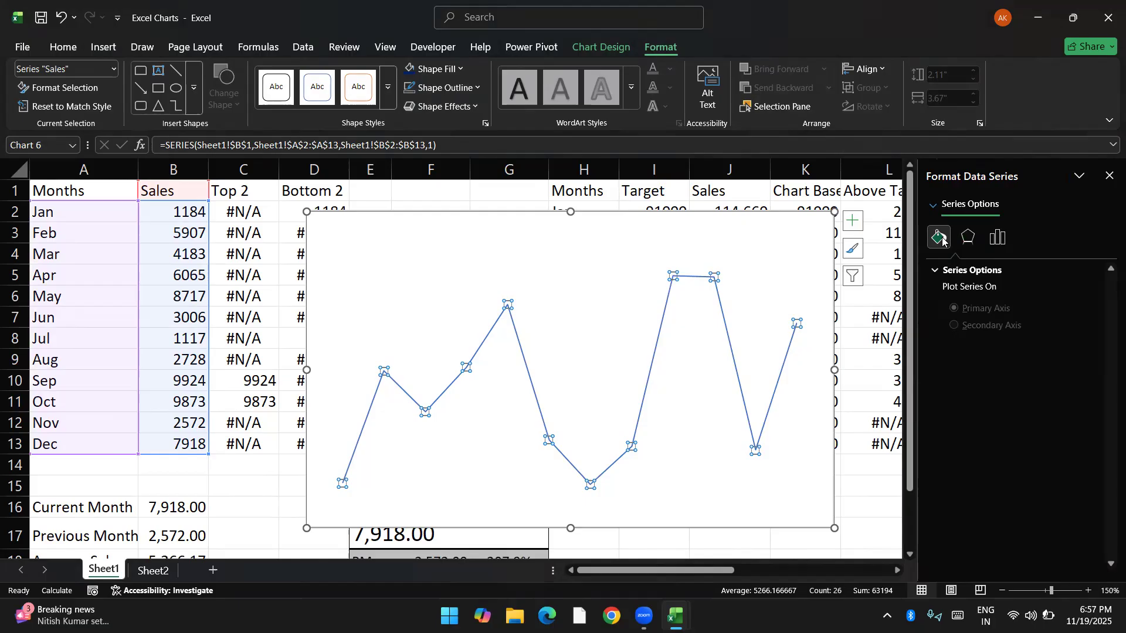
pyautogui.click(991, 271)
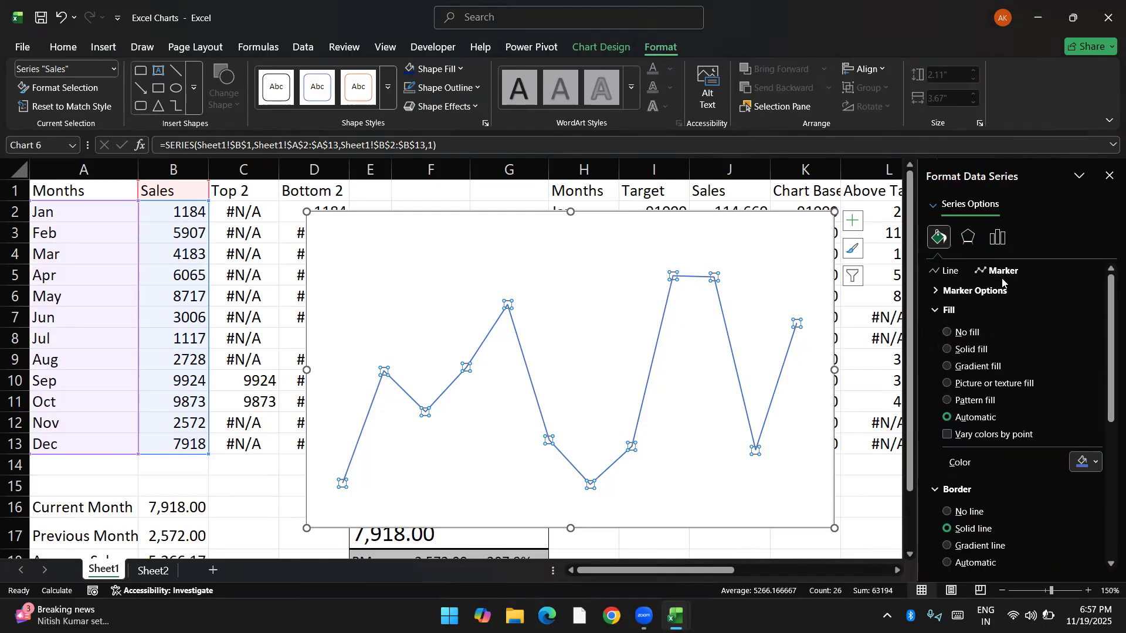
pyautogui.click(985, 291)
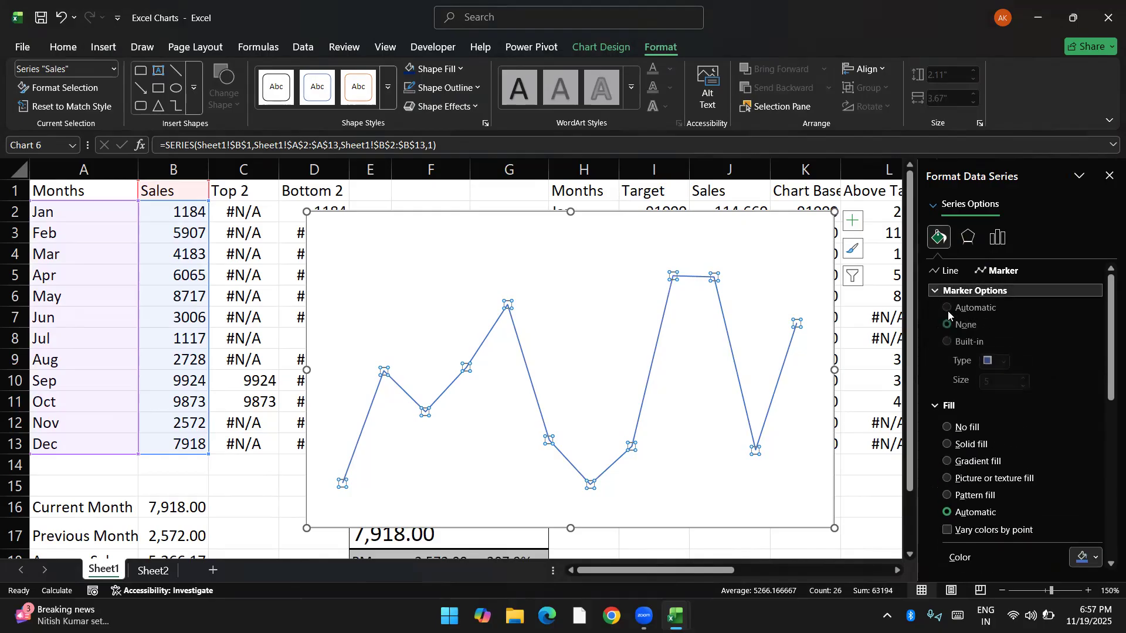
pyautogui.click(977, 348)
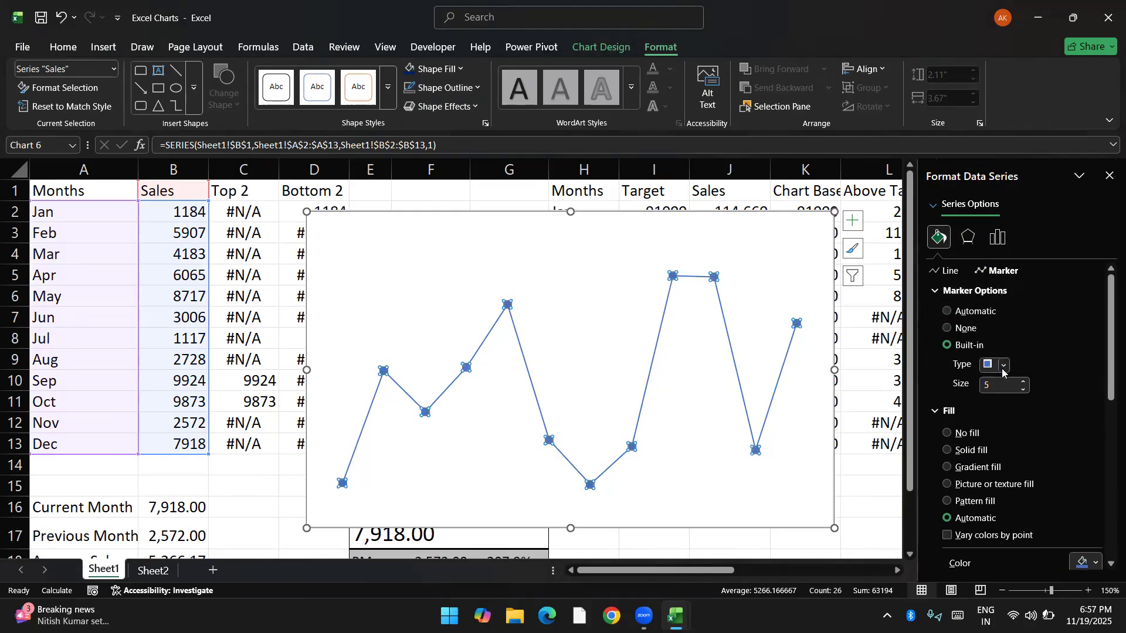
pyautogui.click(1003, 365)
pyautogui.click(988, 393)
pyautogui.click(1024, 389)
pyautogui.click(1023, 389)
pyautogui.click(1023, 389)
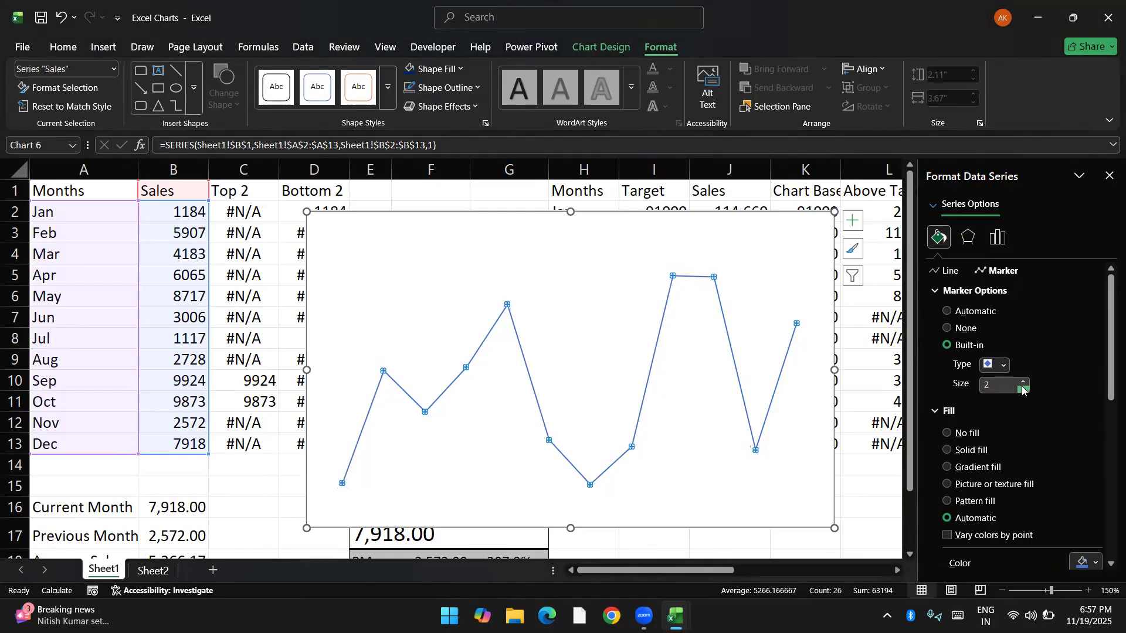
pyautogui.click(880, 449)
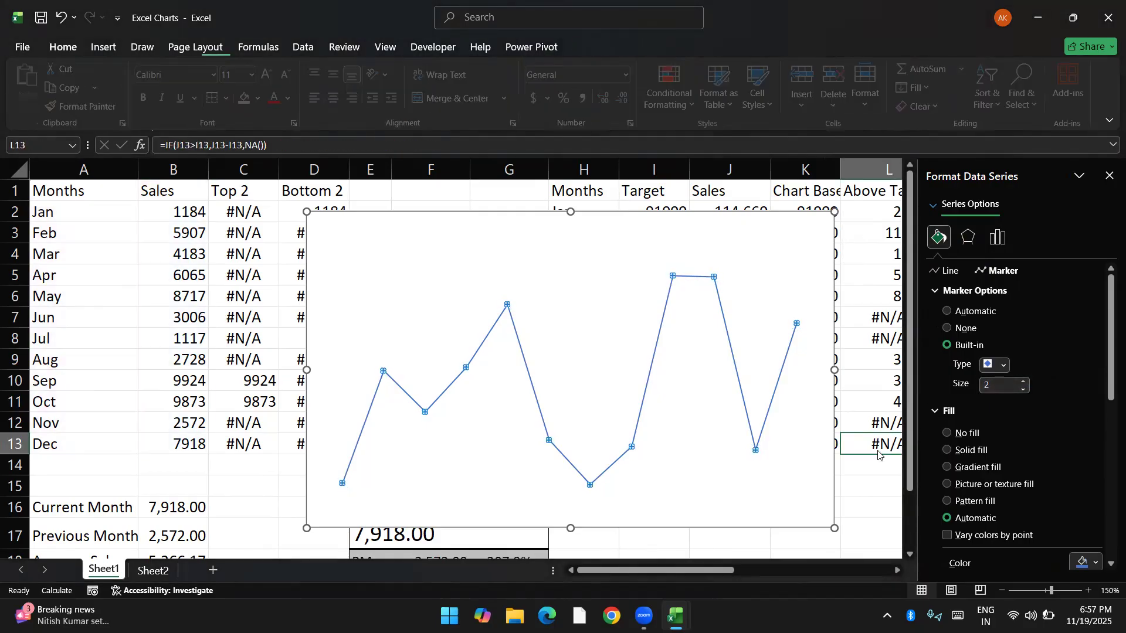
# Step: Set the plot area and chart area to no fill, and remove the chart area's border
pyautogui.click(806, 506)
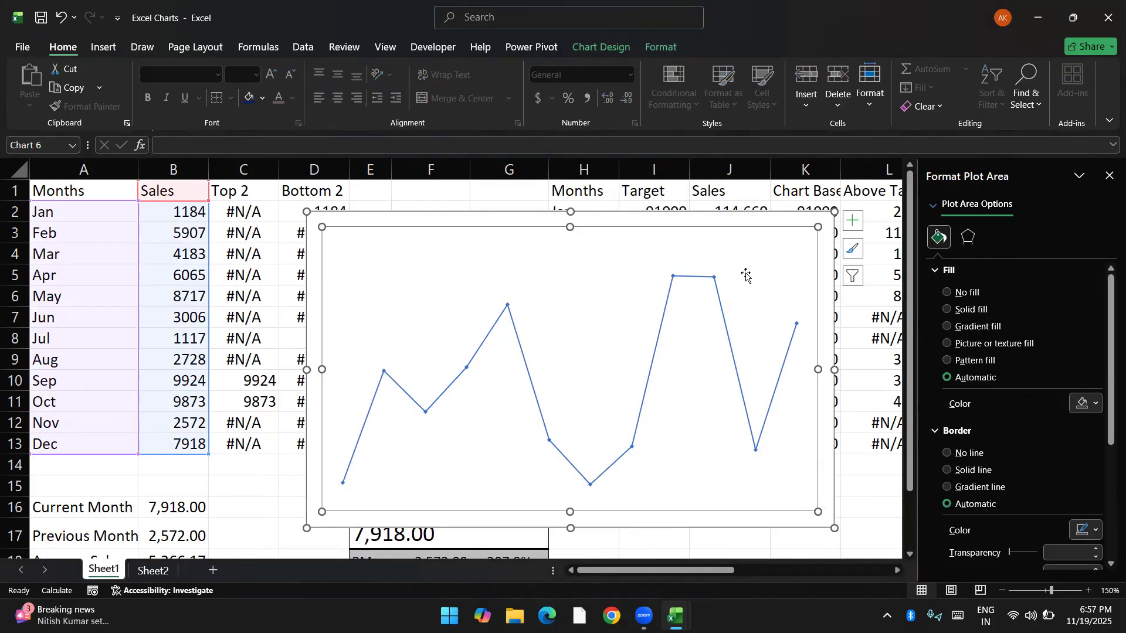
pyautogui.click(661, 50)
pyautogui.click(960, 293)
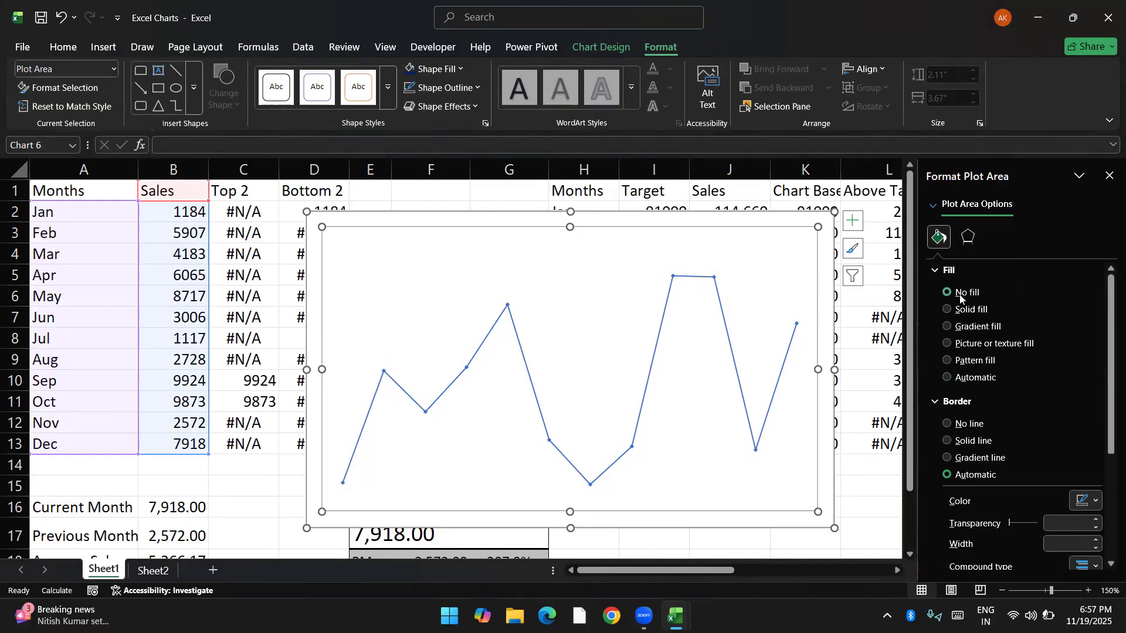
pyautogui.click(831, 253)
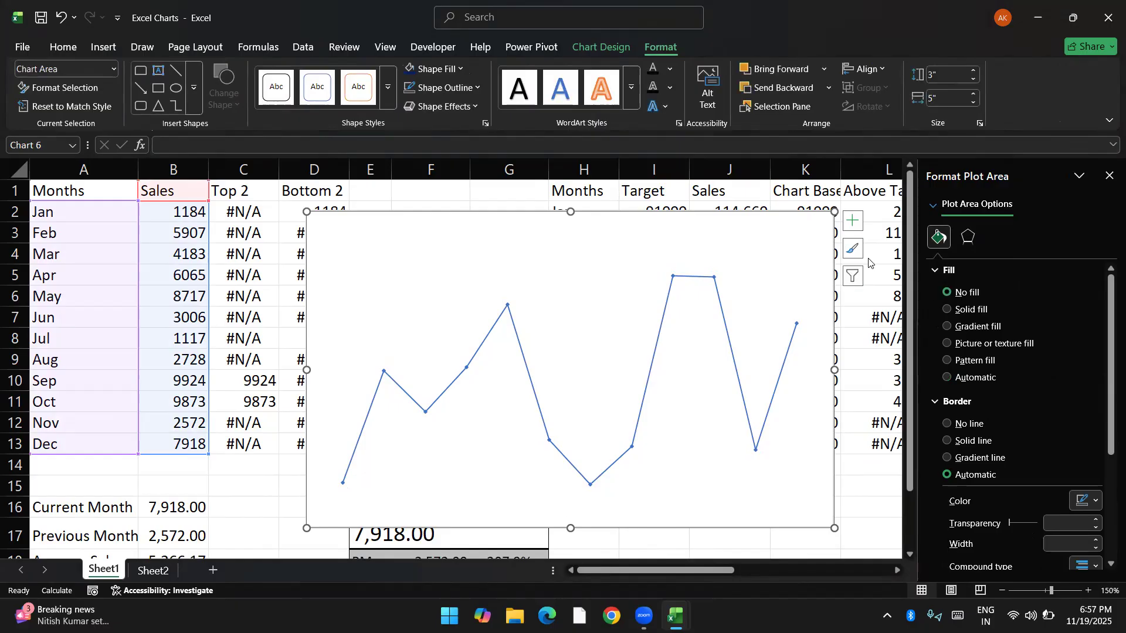
pyautogui.click(948, 293)
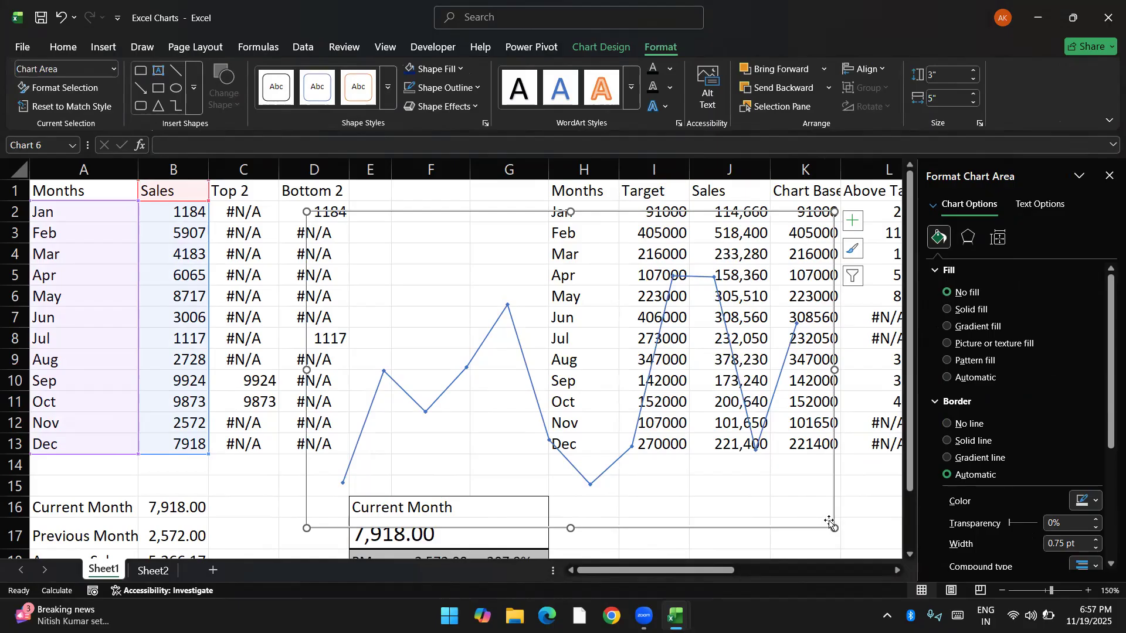
pyautogui.click(964, 423)
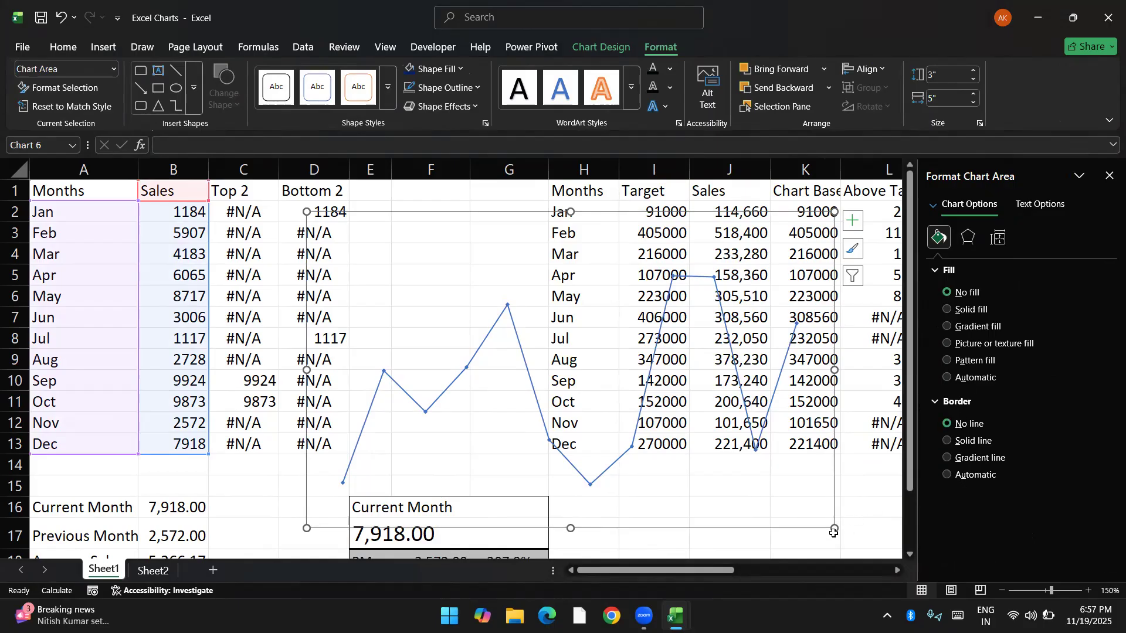
# Step: Shrink the chart to about 0.95" high by 2.38" wide and stretch its plot area to both side edges
pyautogui.moveTo(833, 530); pyautogui.dragTo(557, 361)
pyautogui.click(498, 258)
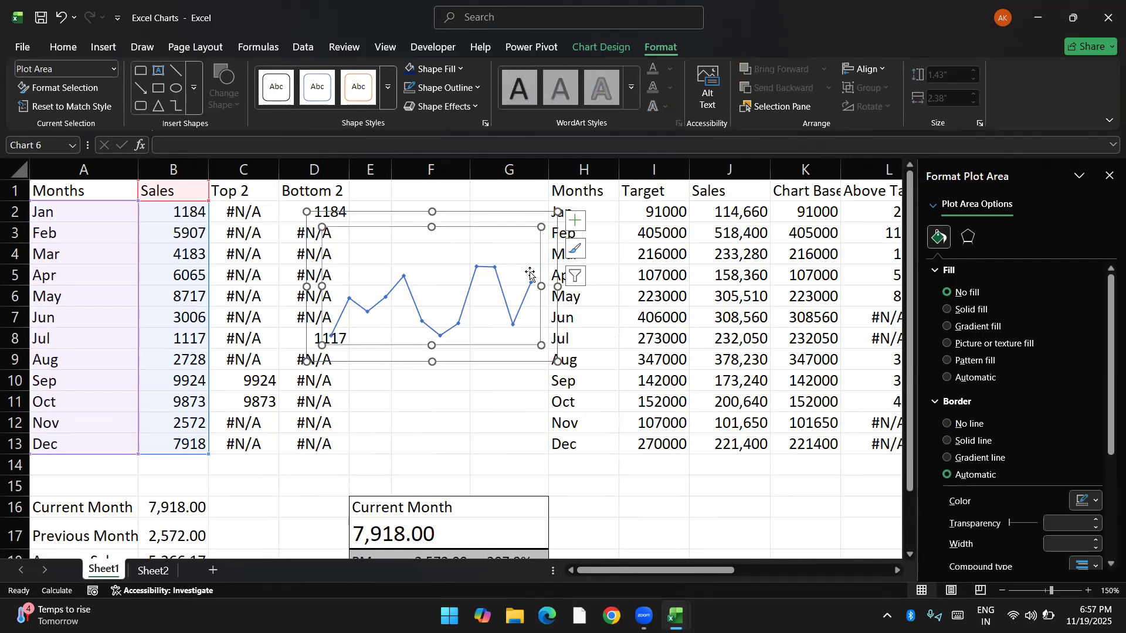
pyautogui.moveTo(539, 283); pyautogui.dragTo(557, 283)
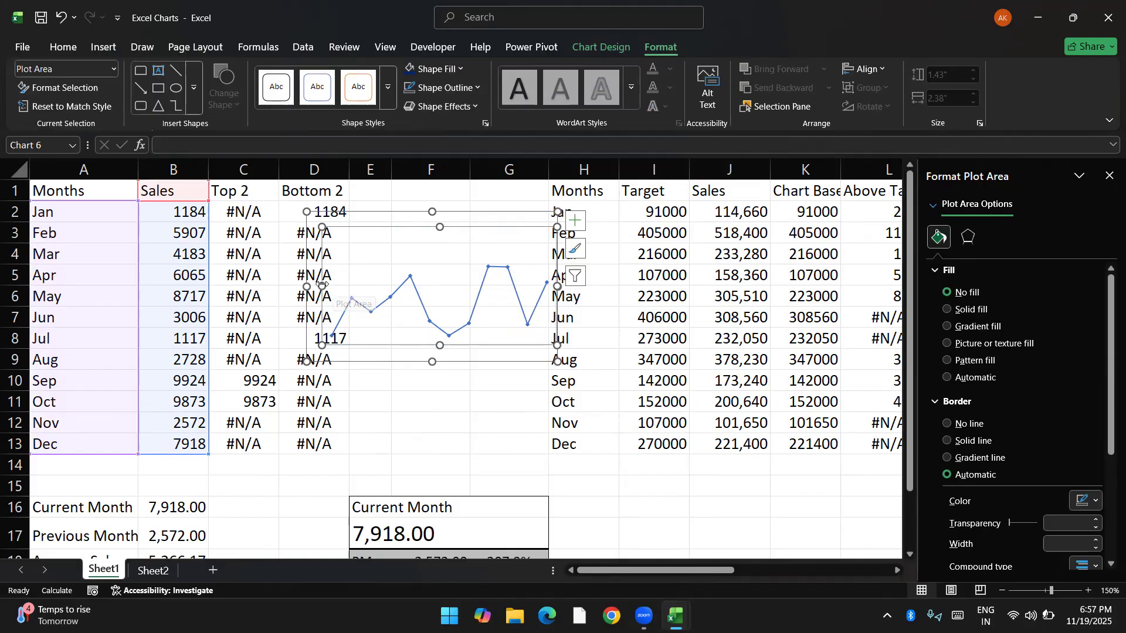
pyautogui.moveTo(311, 286); pyautogui.dragTo(309, 286)
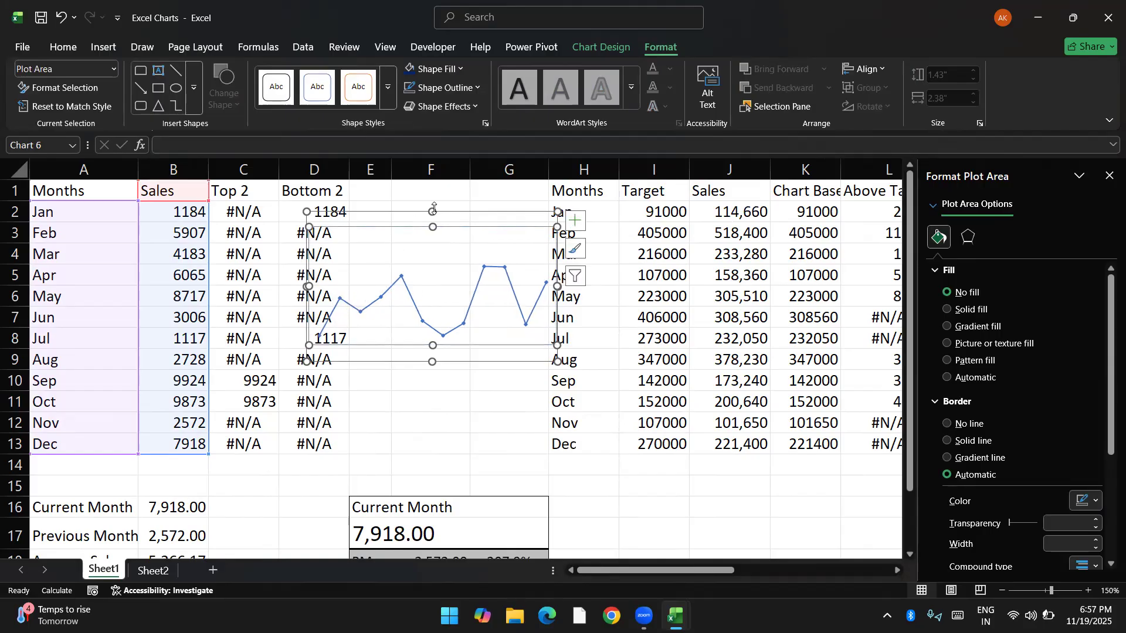
pyautogui.moveTo(432, 212); pyautogui.dragTo(432, 262)
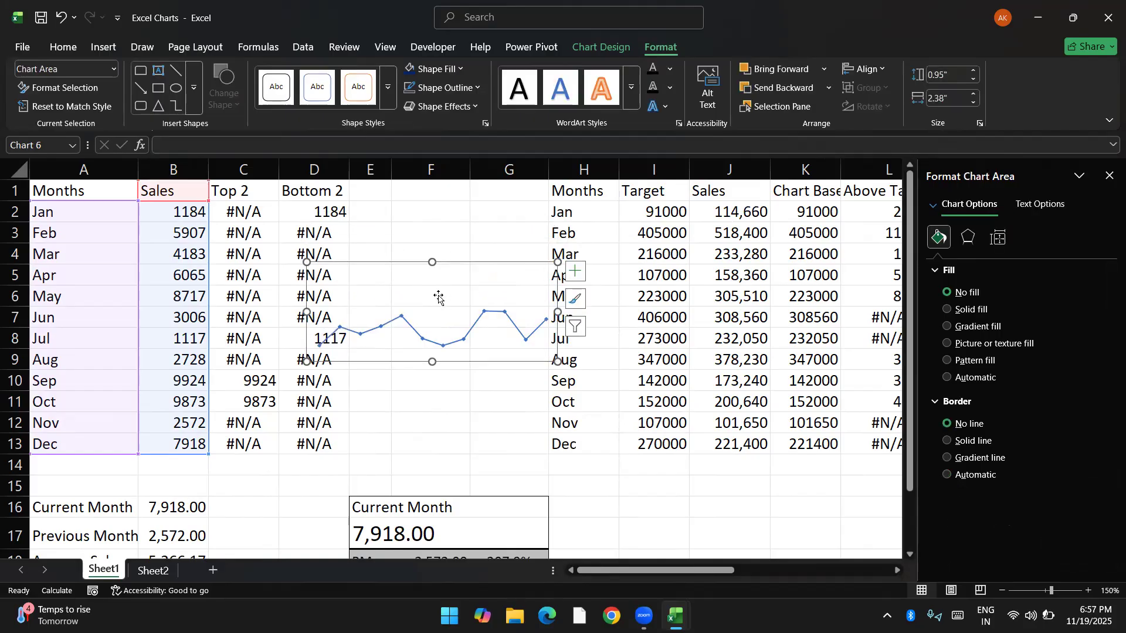
# Step: Place the line chart over the card beside the current month value and reduce it to about 0.62" by 0.91"
pyautogui.moveTo(562, 264); pyautogui.dragTo(531, 469)
pyautogui.scroll(-3, 530, 469)
pyautogui.moveTo(383, 311); pyautogui.dragTo(445, 311)
pyautogui.moveTo(499, 271); pyautogui.dragTo(500, 286)
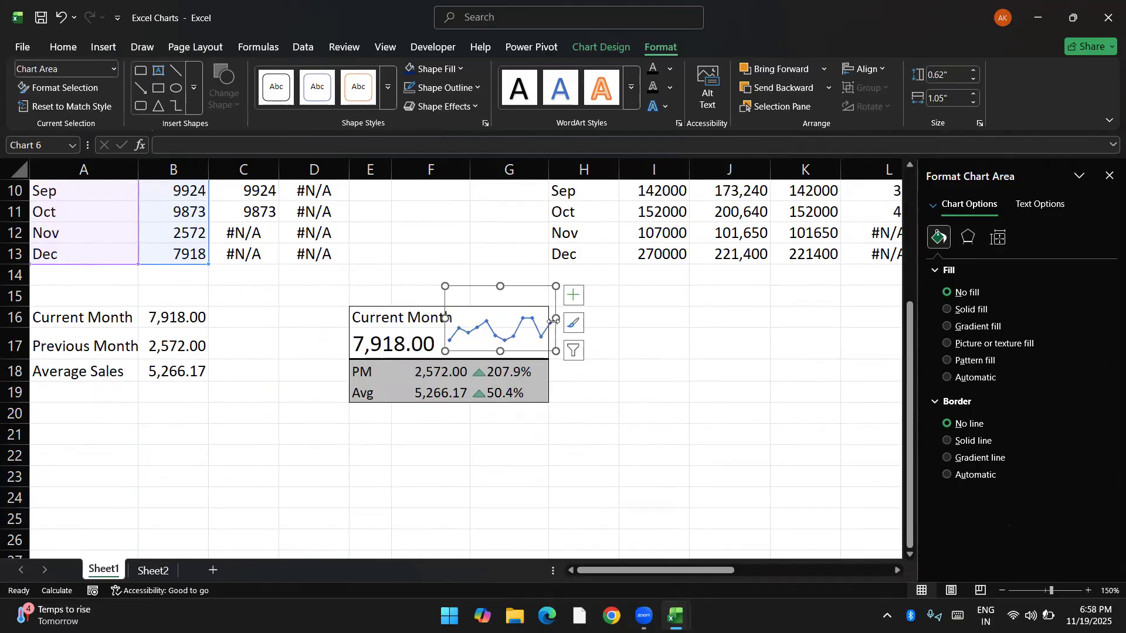
pyautogui.moveTo(554, 321); pyautogui.dragTo(540, 321)
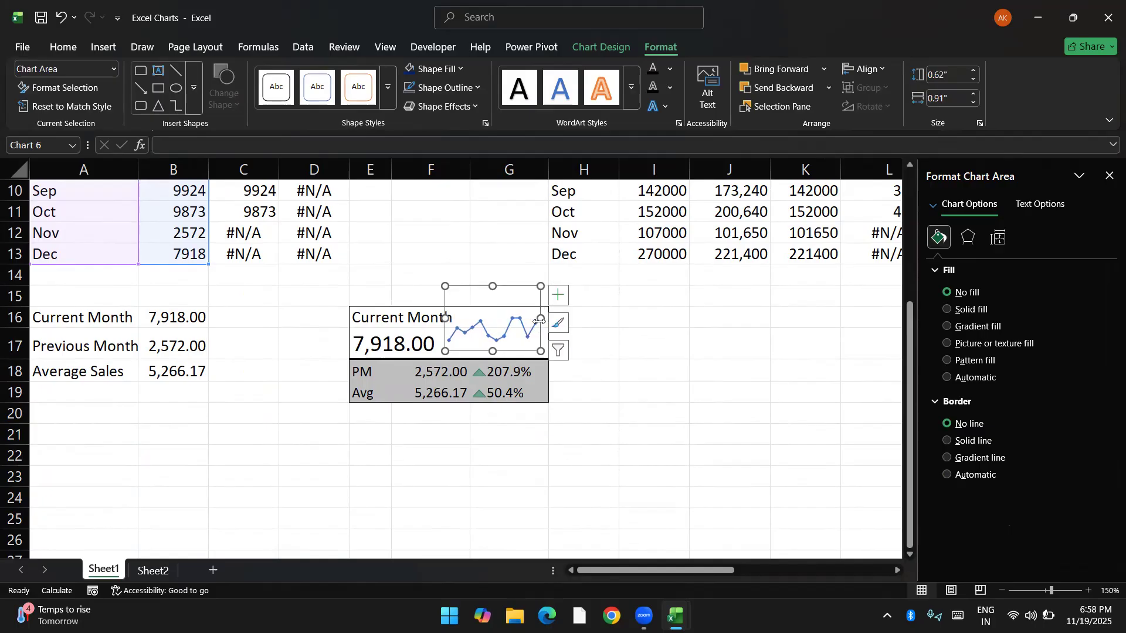
# Step: Nudge the chart down and right of the current month value and widen it to about 1.05"
pyautogui.press('Down')
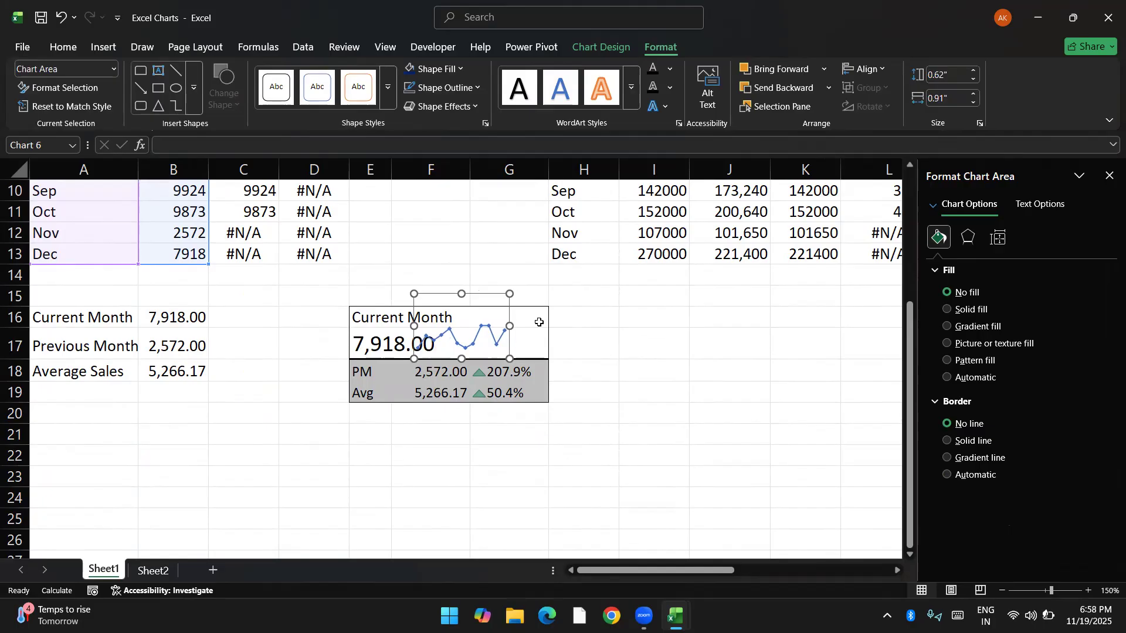
pyautogui.press('Right')
pyautogui.press('Right')
pyautogui.press('Right')
pyautogui.moveTo(530, 326); pyautogui.dragTo(545, 326)
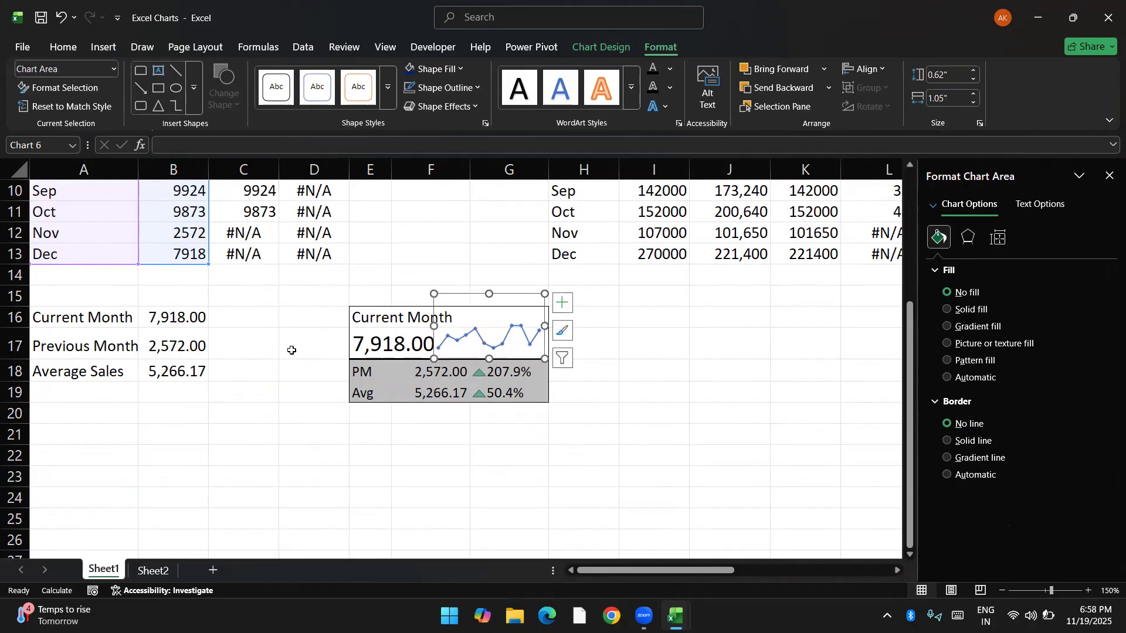
# Step: Recalculate the random sales data several times to check how the card's figures, triangles and line chart update
pyautogui.click(260, 355)
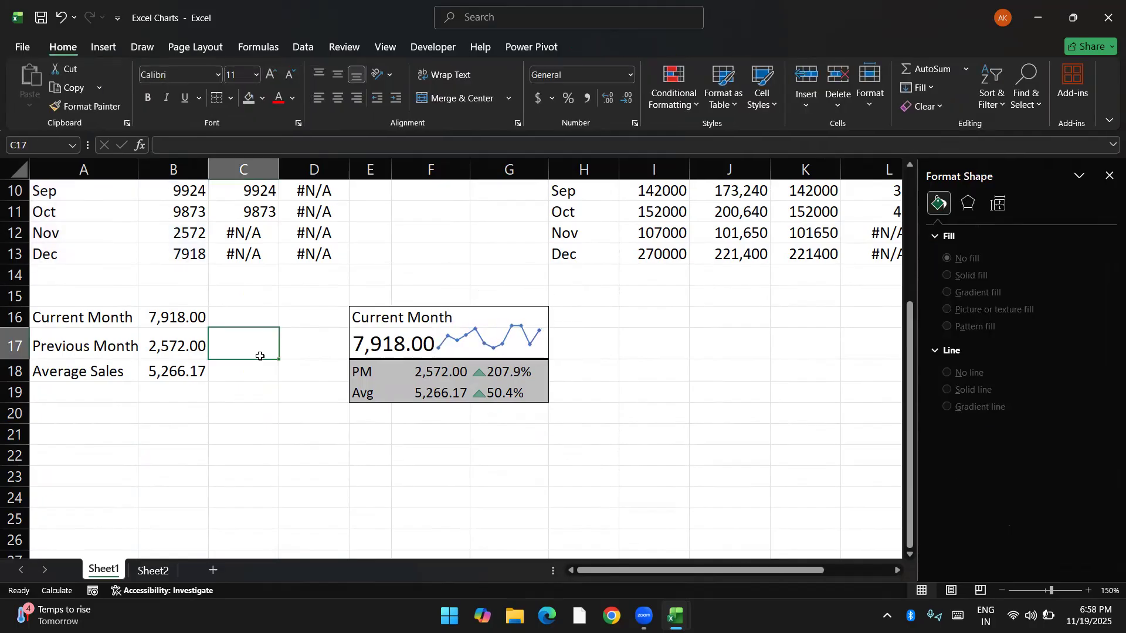
pyautogui.press('F9')
pyautogui.press('F9')
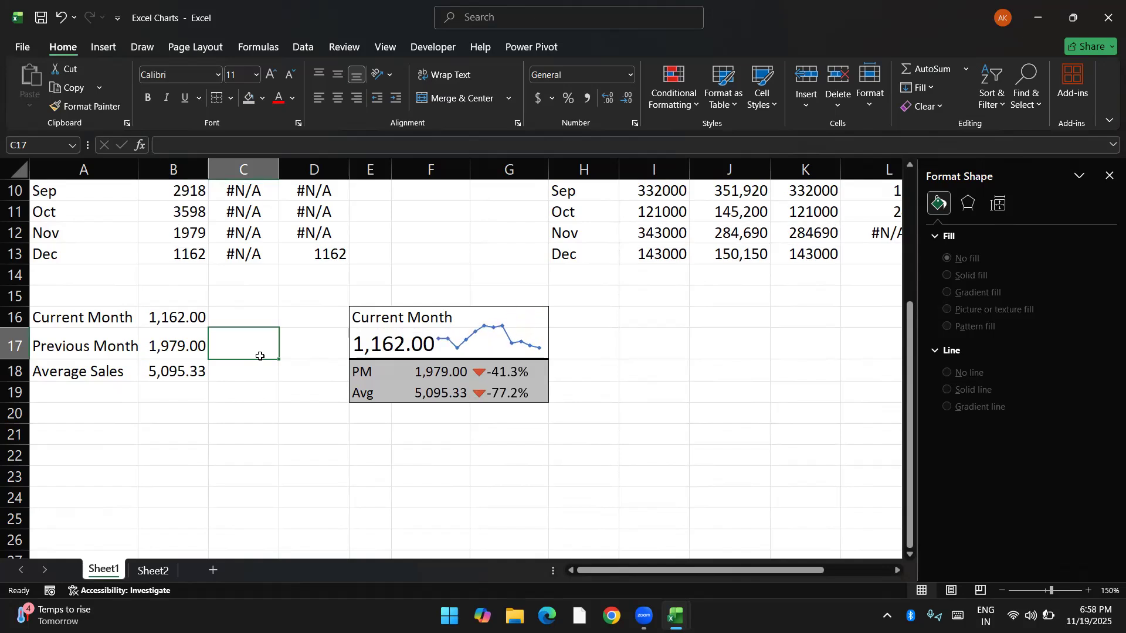
pyautogui.press('F9')
pyautogui.press('F9')
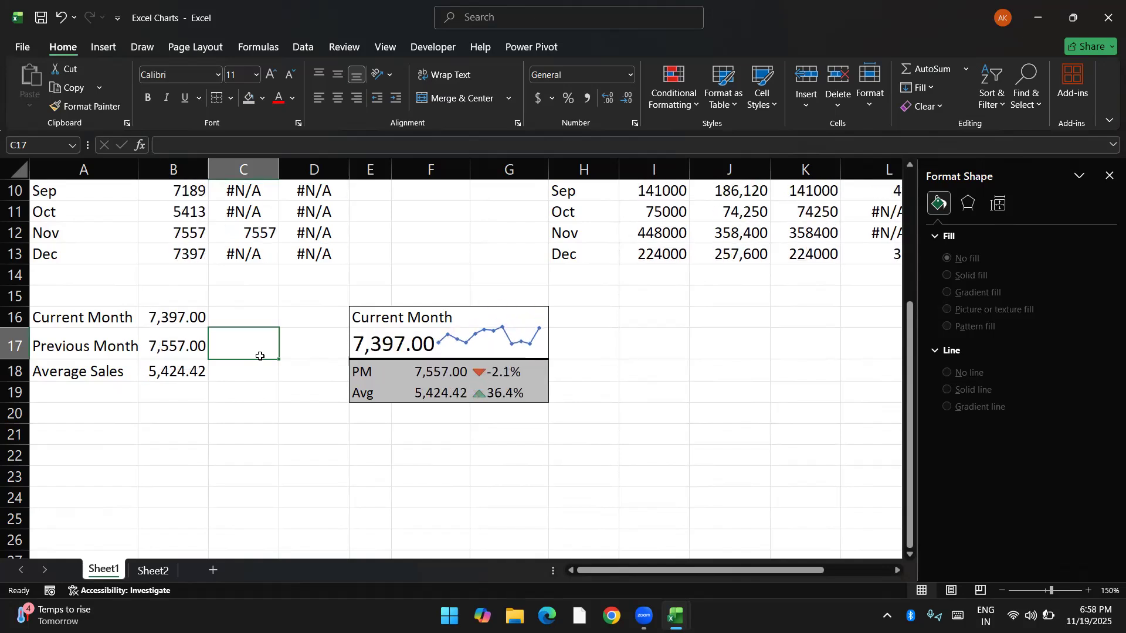
pyautogui.press('F9')
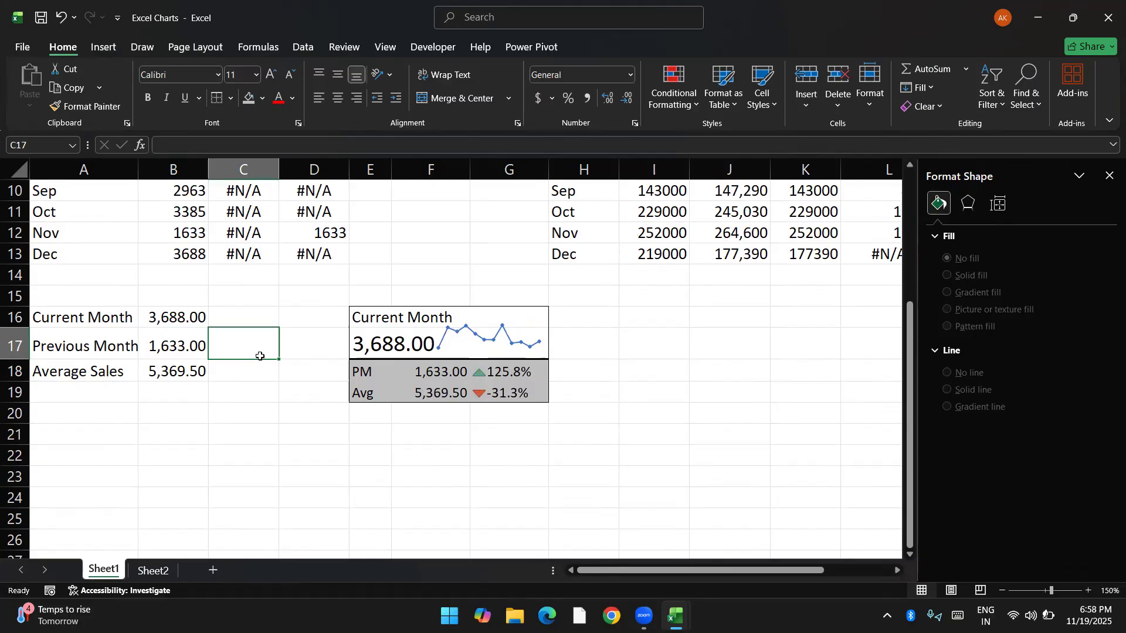
# Step: Lower the line chart's upper edge into the card and set the "Current Month" label to font size 9
pyautogui.click(478, 319)
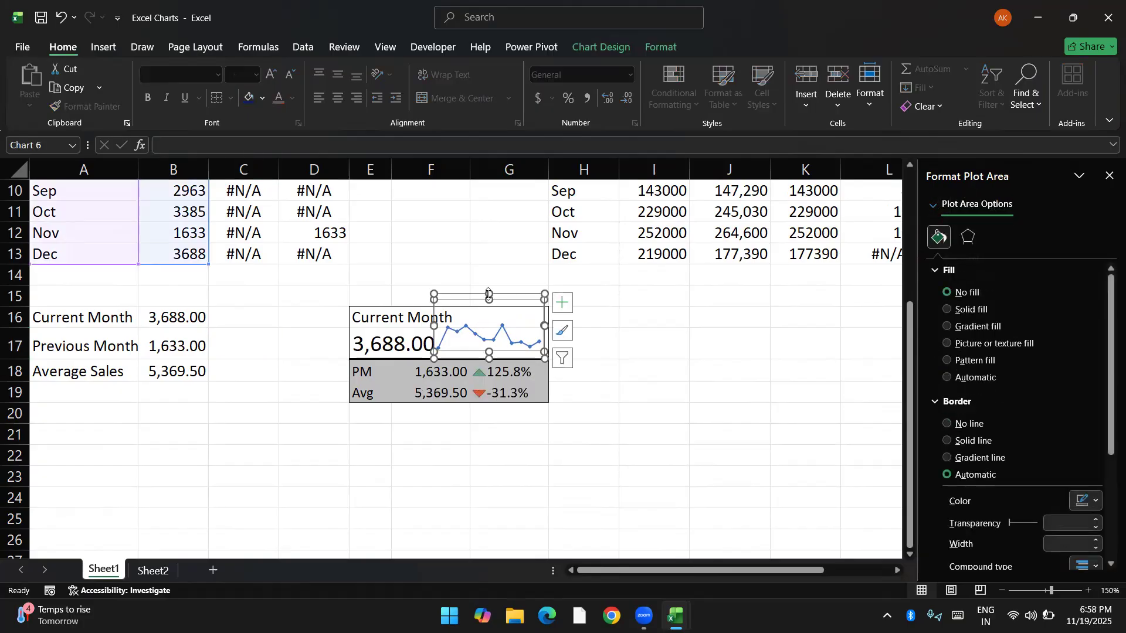
pyautogui.moveTo(488, 293); pyautogui.dragTo(489, 312)
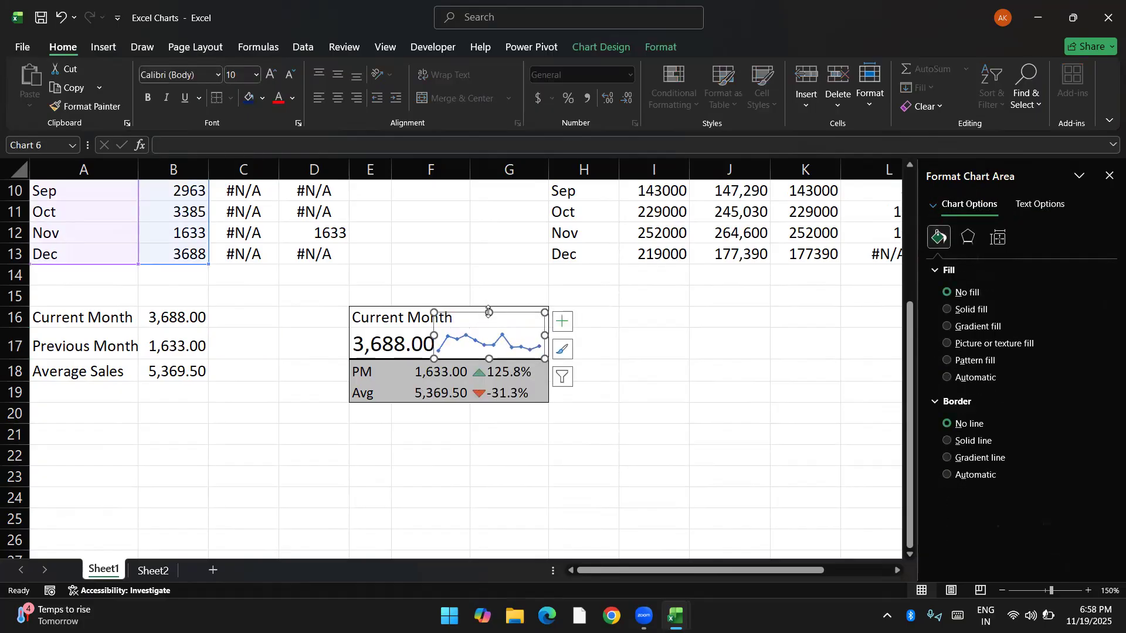
pyautogui.click(388, 323)
pyautogui.click(289, 78)
pyautogui.click(290, 79)
pyautogui.click(289, 80)
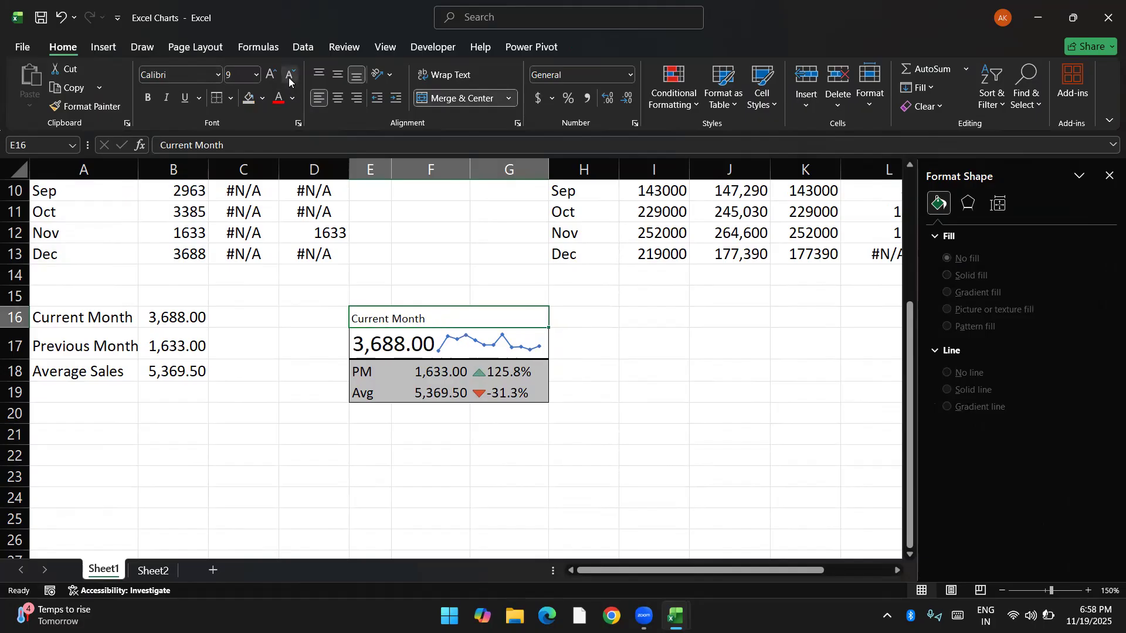
pyautogui.click(270, 75)
pyautogui.click(386, 270)
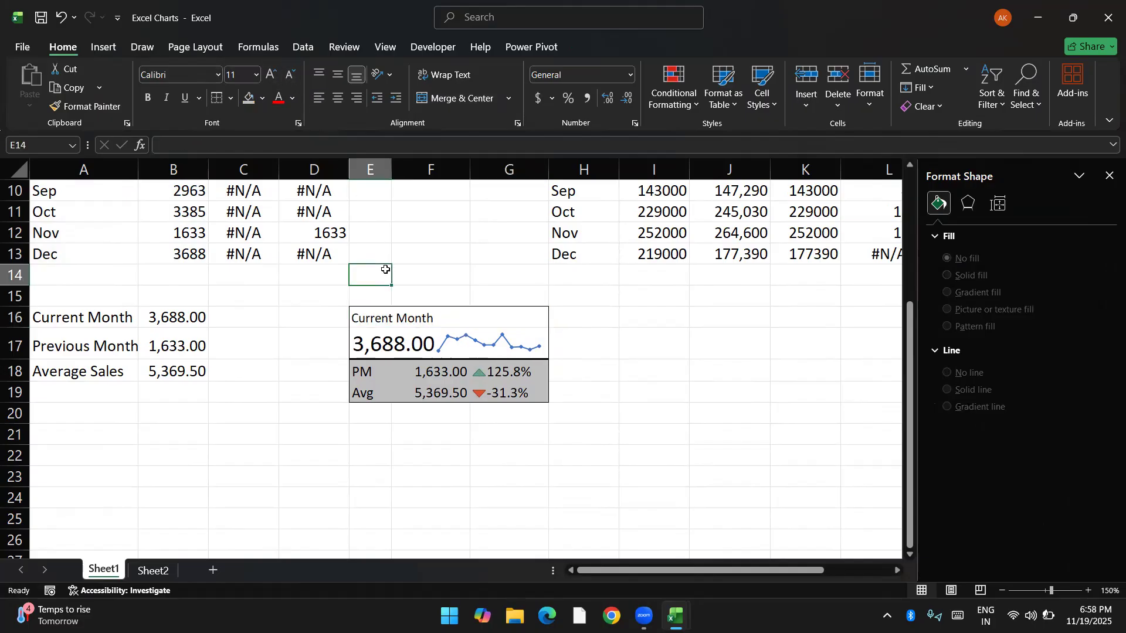
# Step: Recalculate the random sales several times and inspect the card's percentage change formulas in G18 and G19
pyautogui.press('F9')
pyautogui.press('F9')
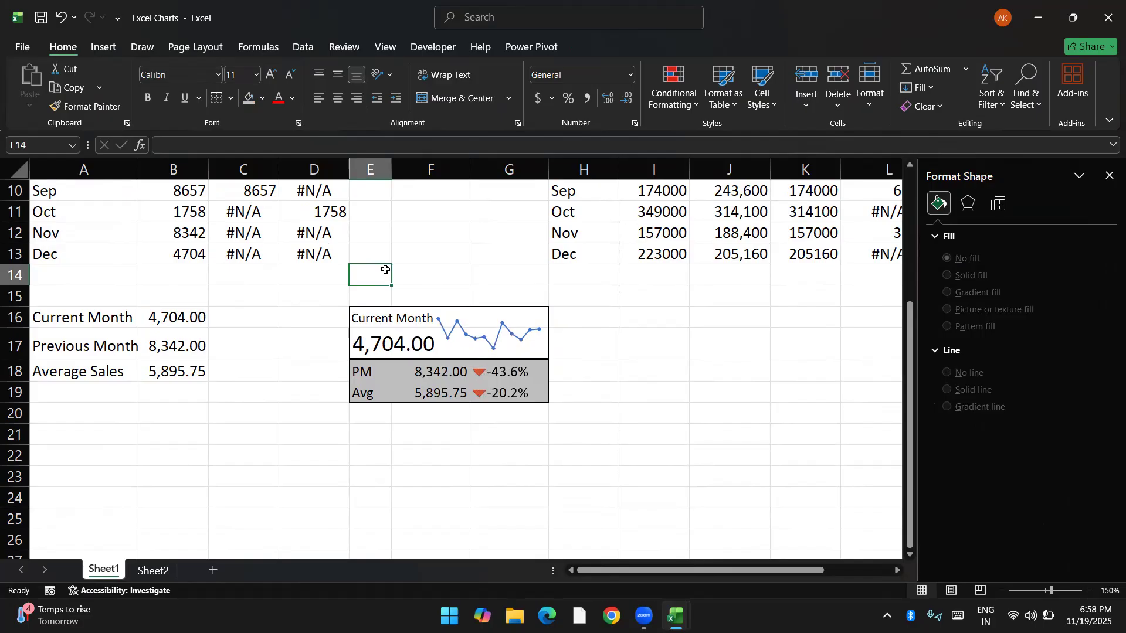
pyautogui.press('F9')
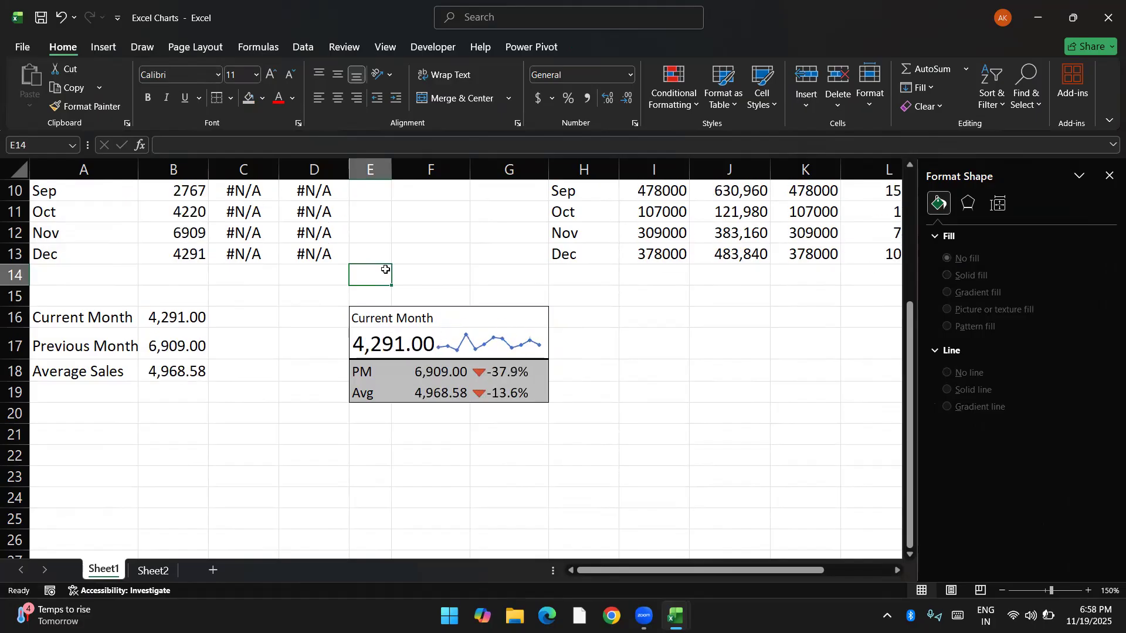
pyautogui.press('F9')
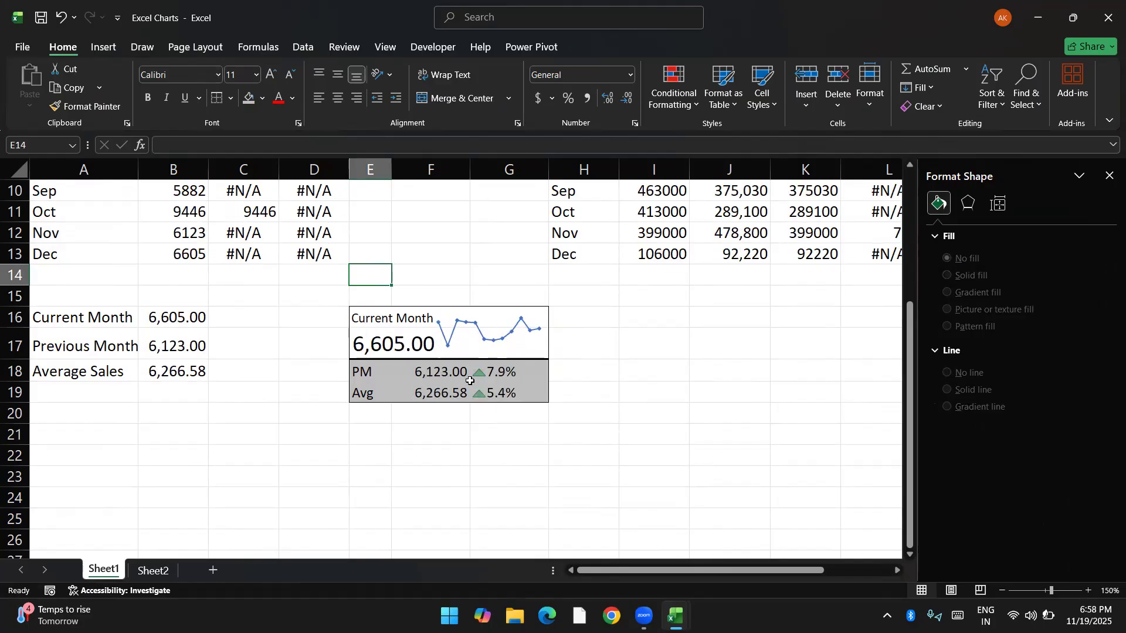
pyautogui.click(418, 346)
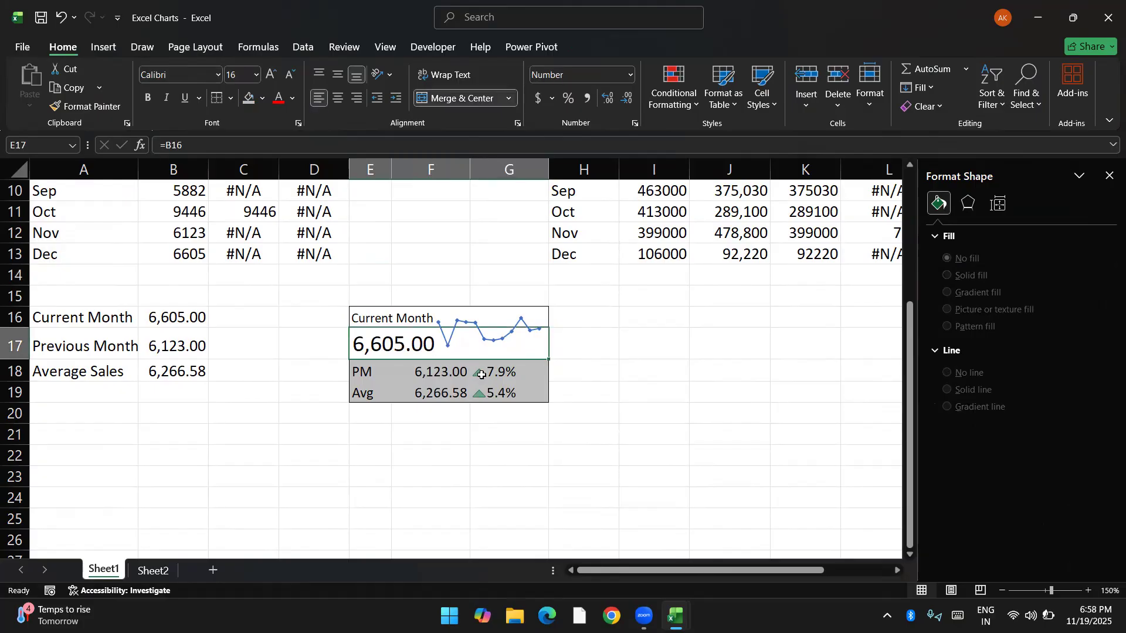
pyautogui.click(505, 377)
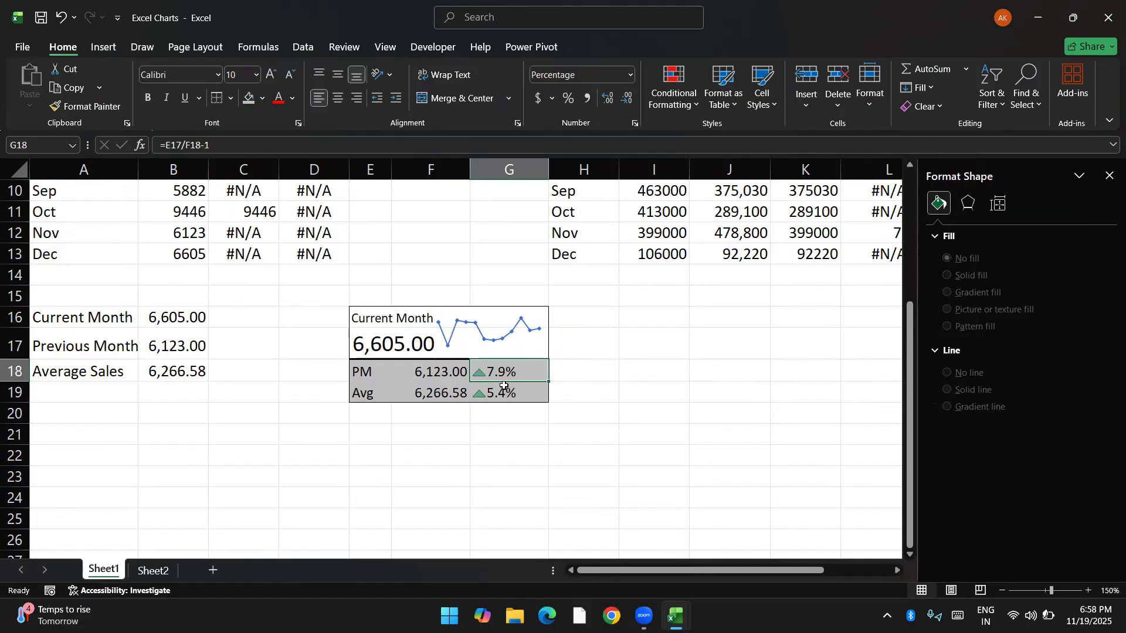
pyautogui.click(504, 386)
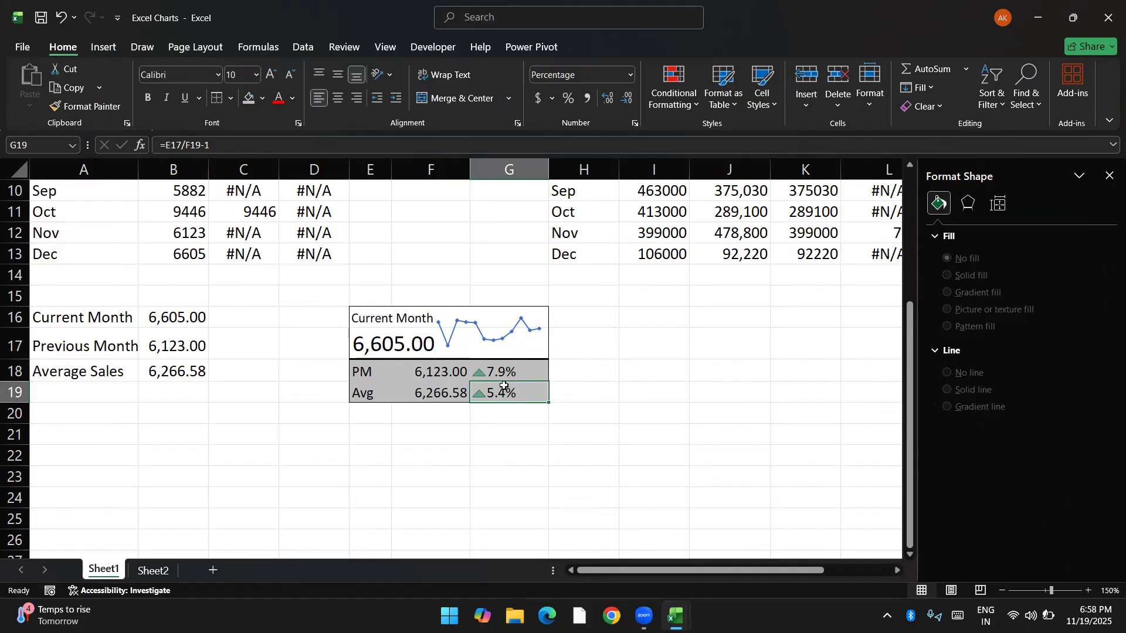
pyautogui.click(409, 346)
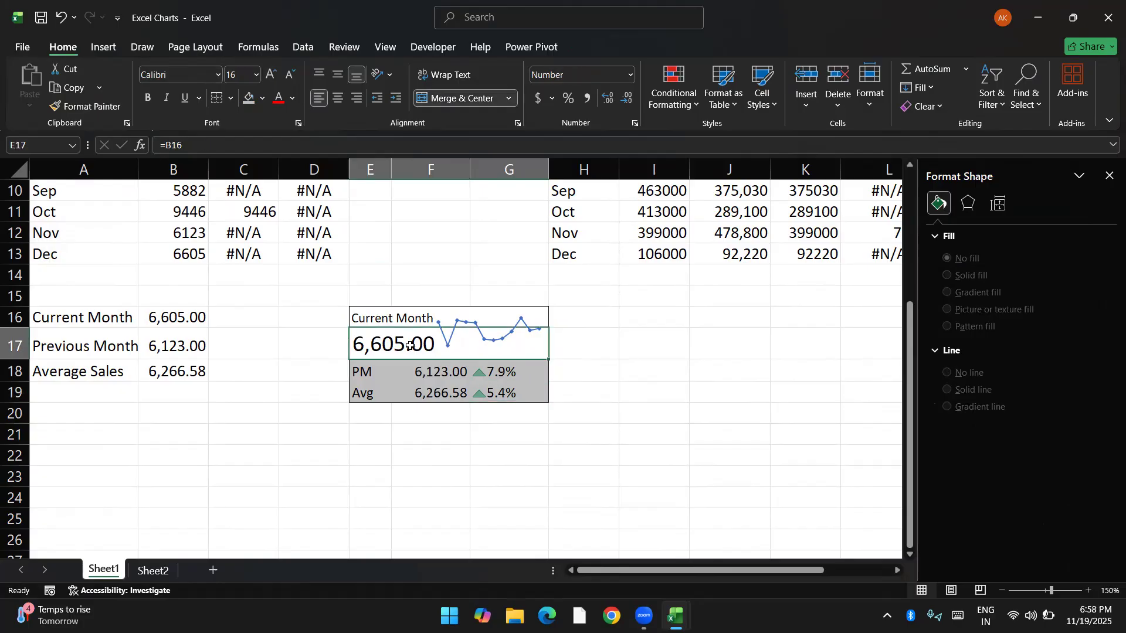
pyautogui.click(674, 94)
pyautogui.moveTo(692, 139)
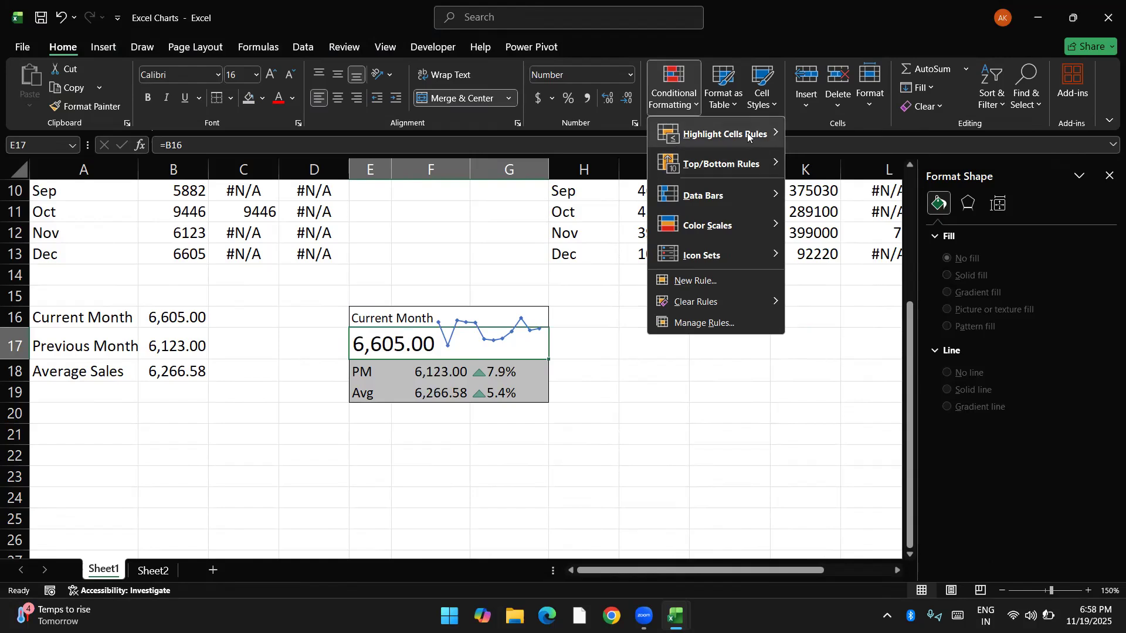
pyautogui.moveTo(748, 136)
pyautogui.click(640, 329)
# Step: Enter the test formula =OR(G18<=0,G19<=0) in cell I17 and copy its text
pyautogui.click(639, 343)
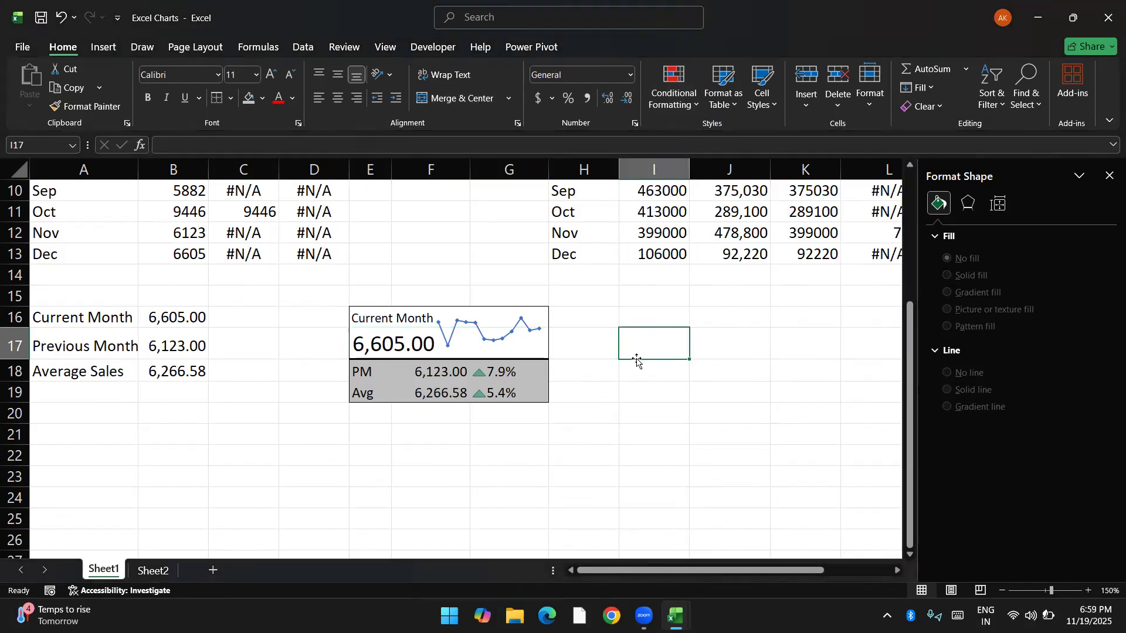
pyautogui.write('=or')
pyautogui.press('Tab')
pyautogui.press('Down')
pyautogui.press('Left')
pyautogui.press('Left')
pyautogui.write('<=0,')
pyautogui.press('Left')
pyautogui.press('Down')
pyautogui.press('Down')
pyautogui.press('Left')
pyautogui.write('=0)')
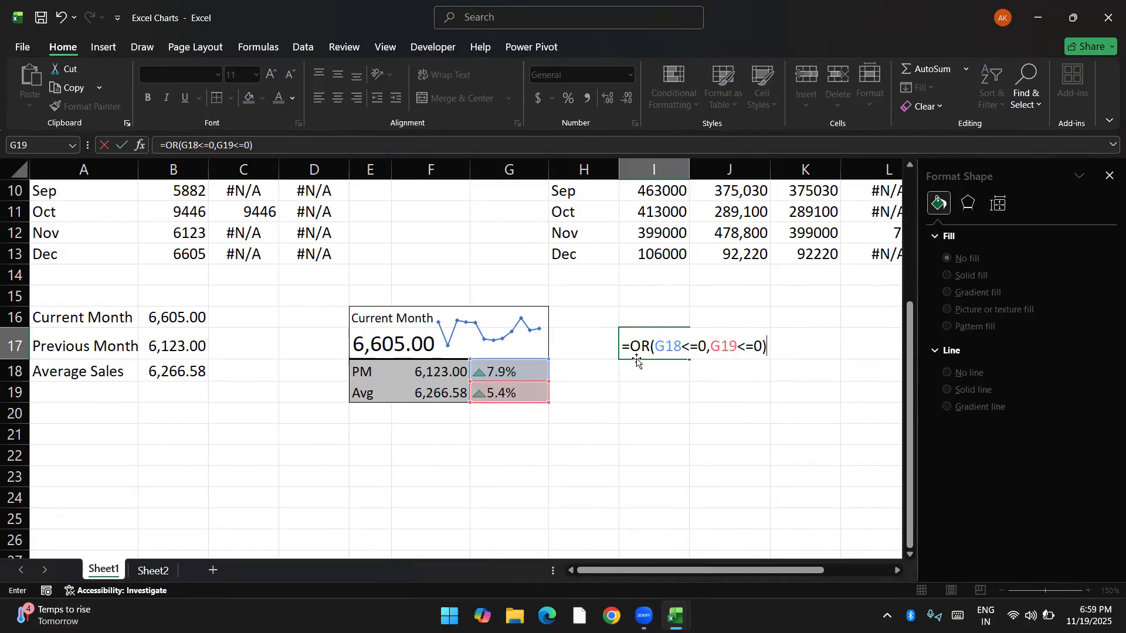
pyautogui.hotkey('ctrl', 'Return')
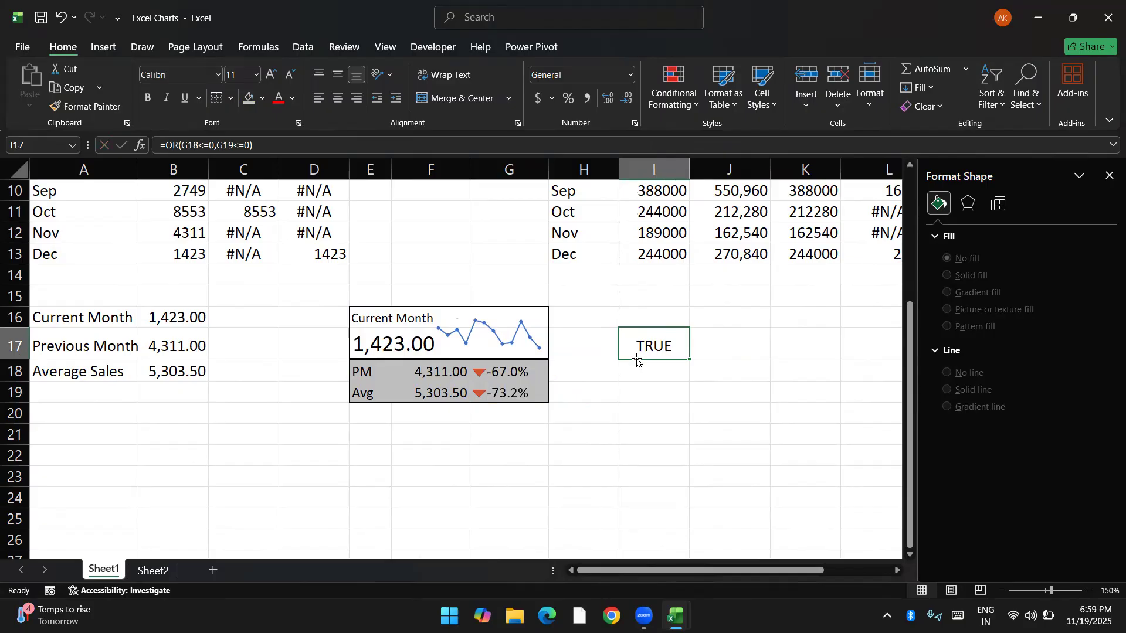
pyautogui.press('F2')
pyautogui.press('Escape')
# Step: Set the font colour of the card's current month value in E17 to dark green
pyautogui.press('Left')
pyautogui.press('Left')
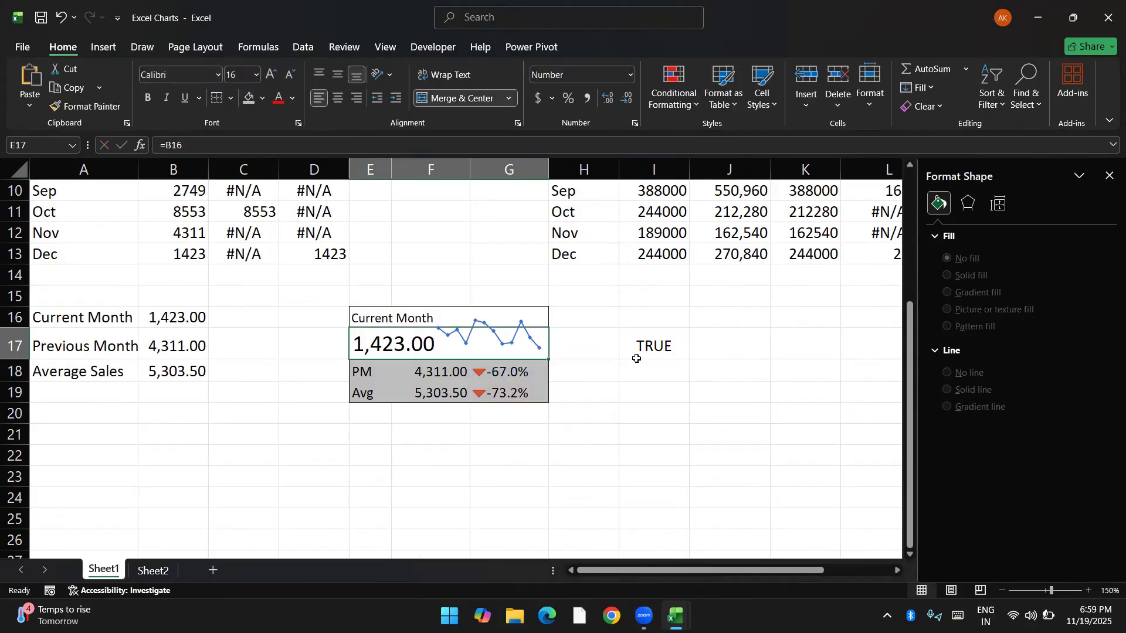
pyautogui.click(292, 98)
pyautogui.click(380, 311)
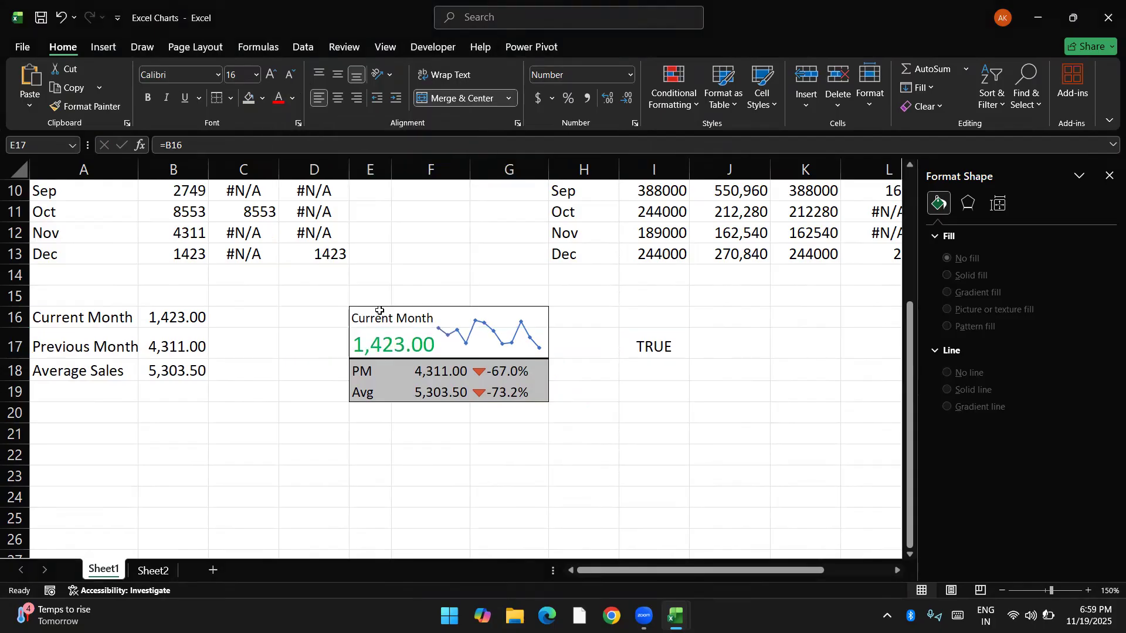
pyautogui.click(292, 97)
pyautogui.click(457, 260)
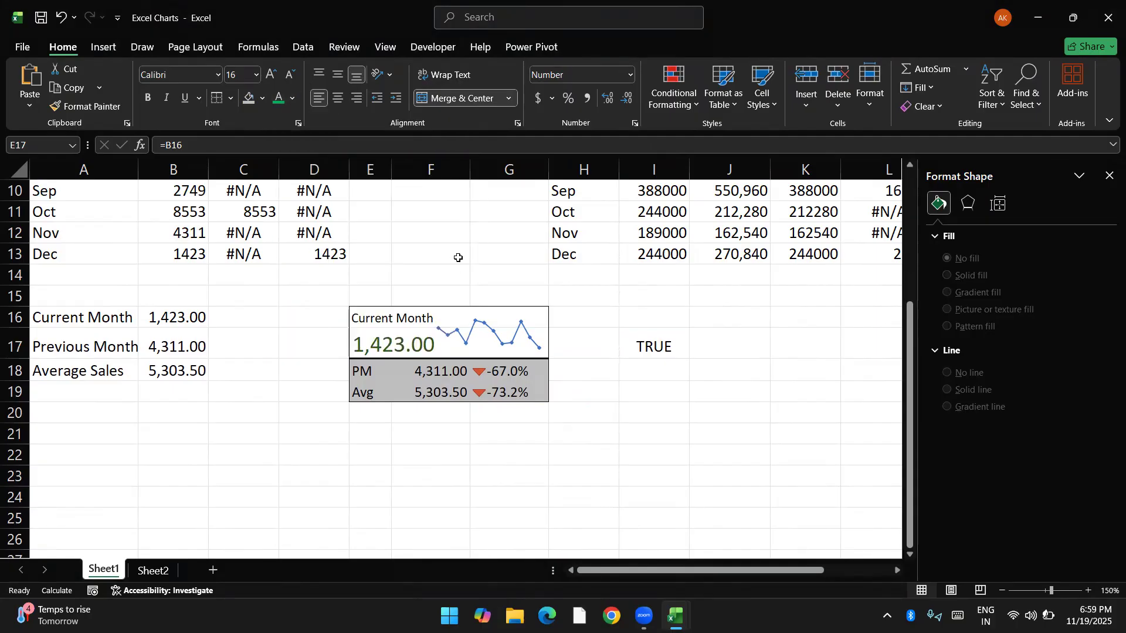
# Step: Create a formula-based conditional formatting rule for the current month value using =OR(G18<=0,G19<=0)
pyautogui.hotkey('alt', 'o')
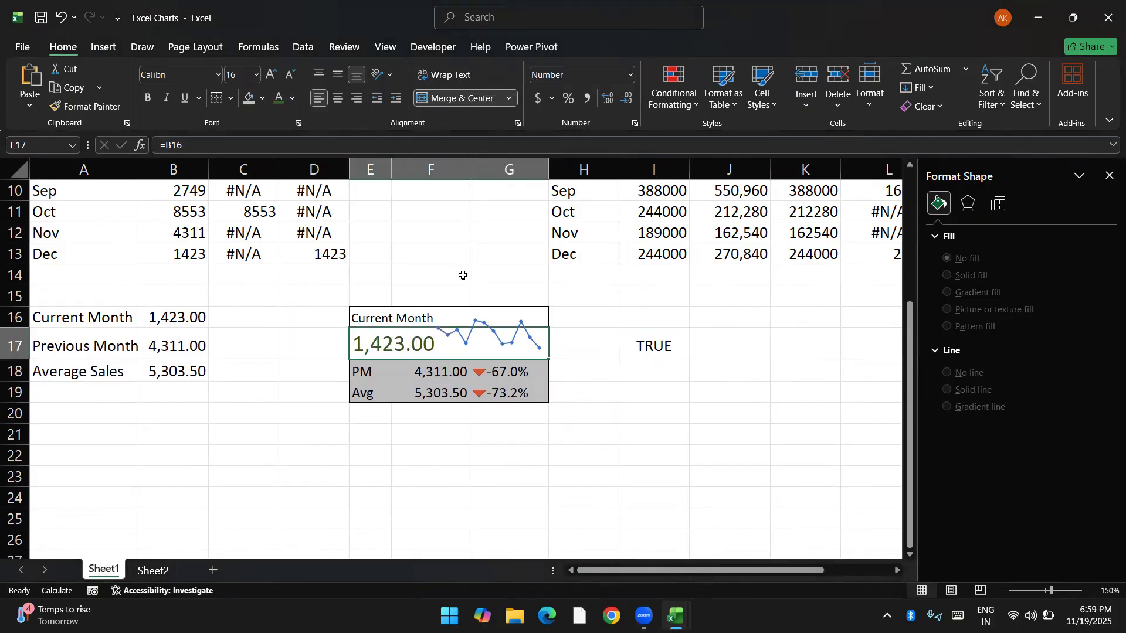
pyautogui.press('d')
pyautogui.click(88, 330)
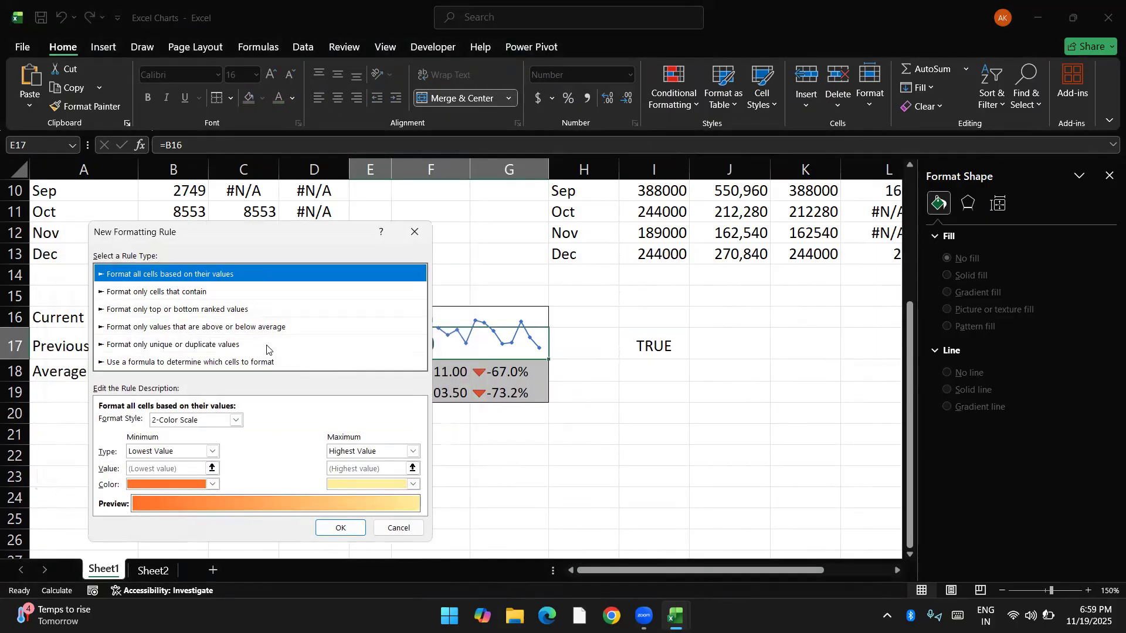
pyautogui.click(249, 363)
pyautogui.click(186, 423)
pyautogui.write('=OR(G18<=0,G19<=0)')
# Step: Give the rule a bold red font and apply it to the current month value
pyautogui.click(314, 469)
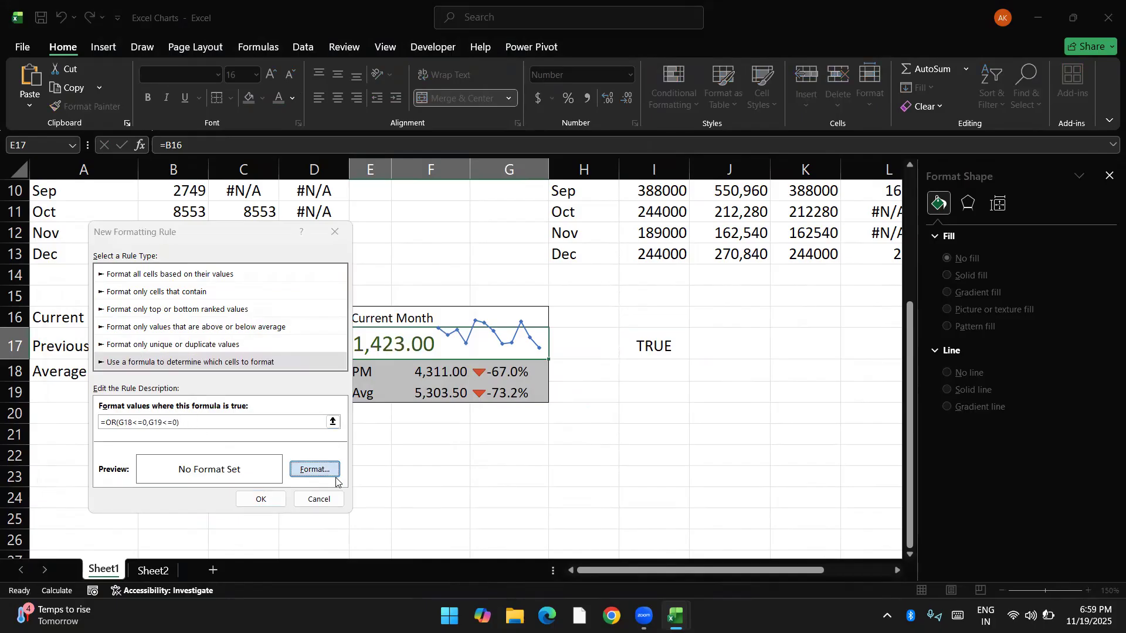
pyautogui.click(257, 267)
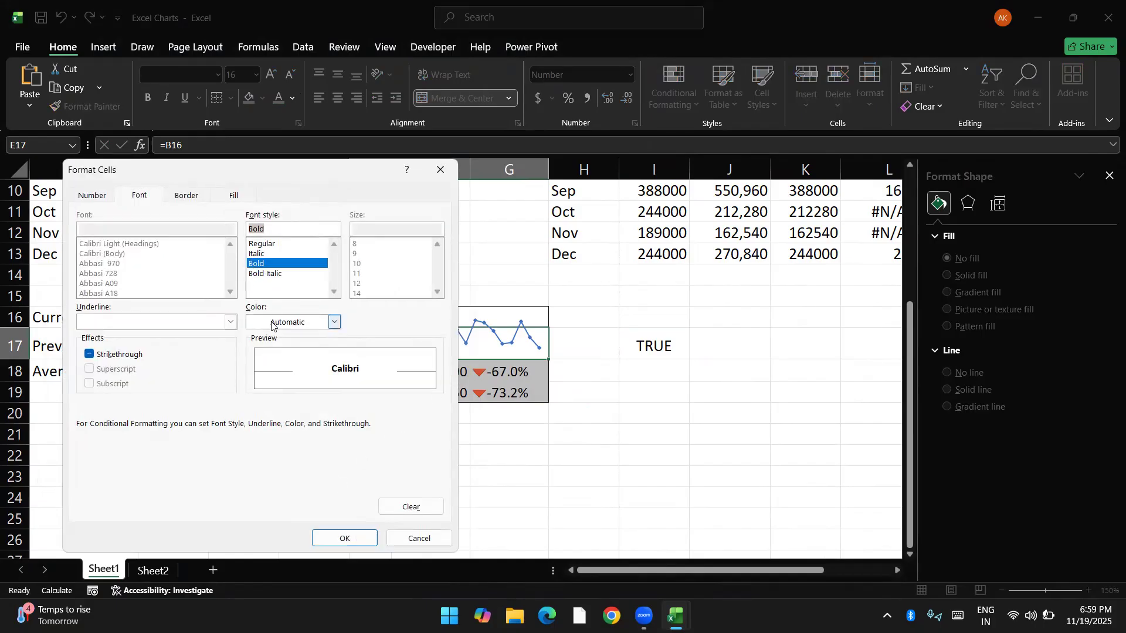
pyautogui.click(334, 322)
pyautogui.click(277, 532)
pyautogui.click(344, 538)
pyautogui.click(261, 500)
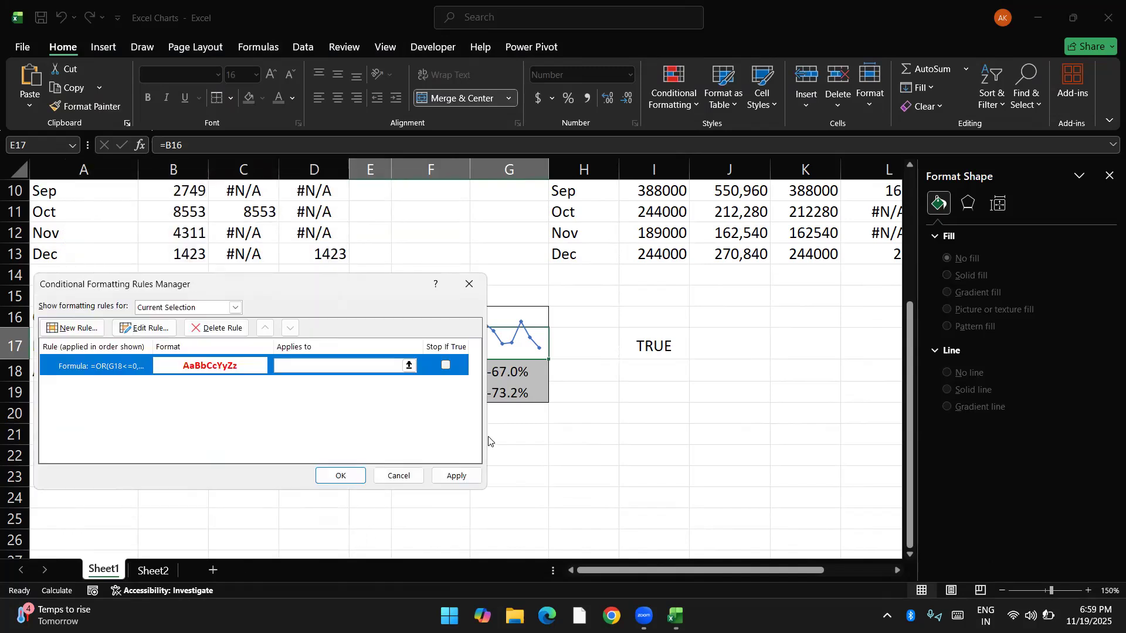
pyautogui.click(456, 475)
pyautogui.click(345, 477)
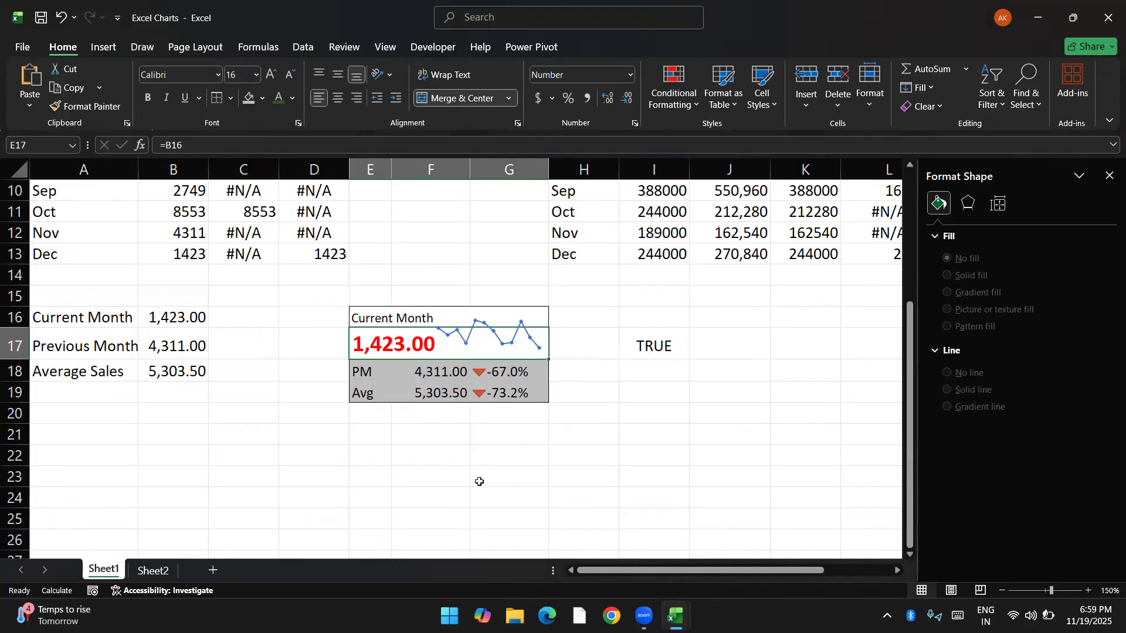
# Step: Recalculate the sales several times to check the value's conditional colour, and clear the test formula from I17
pyautogui.click(479, 482)
pyautogui.press('F9')
pyautogui.press('F9')
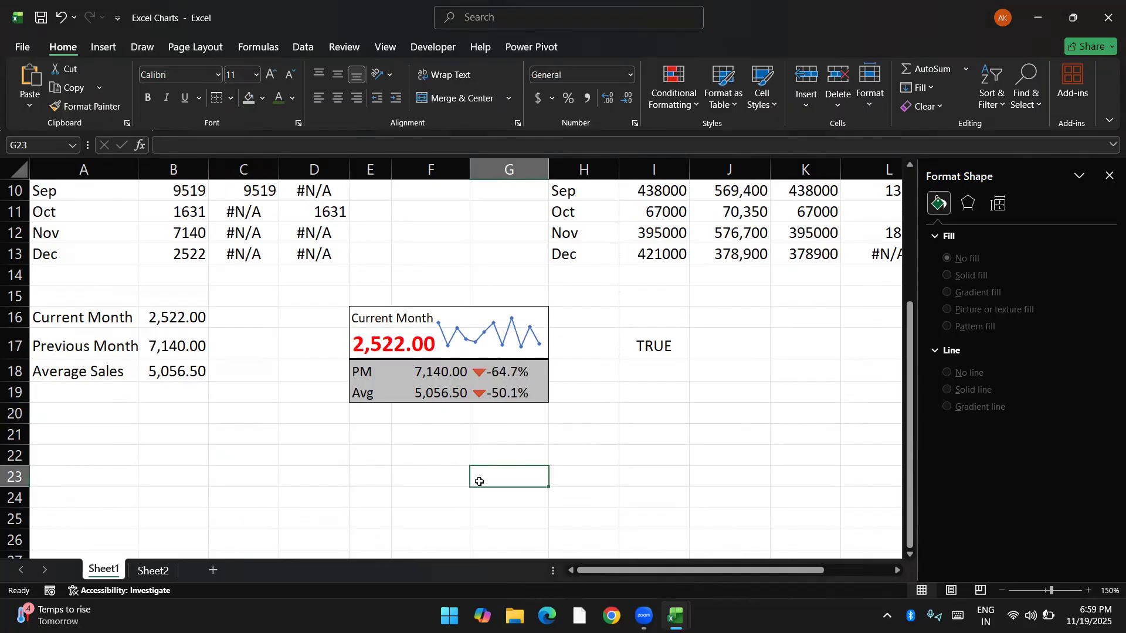
pyautogui.press('F9')
pyautogui.press('F9')
pyautogui.press('F9')
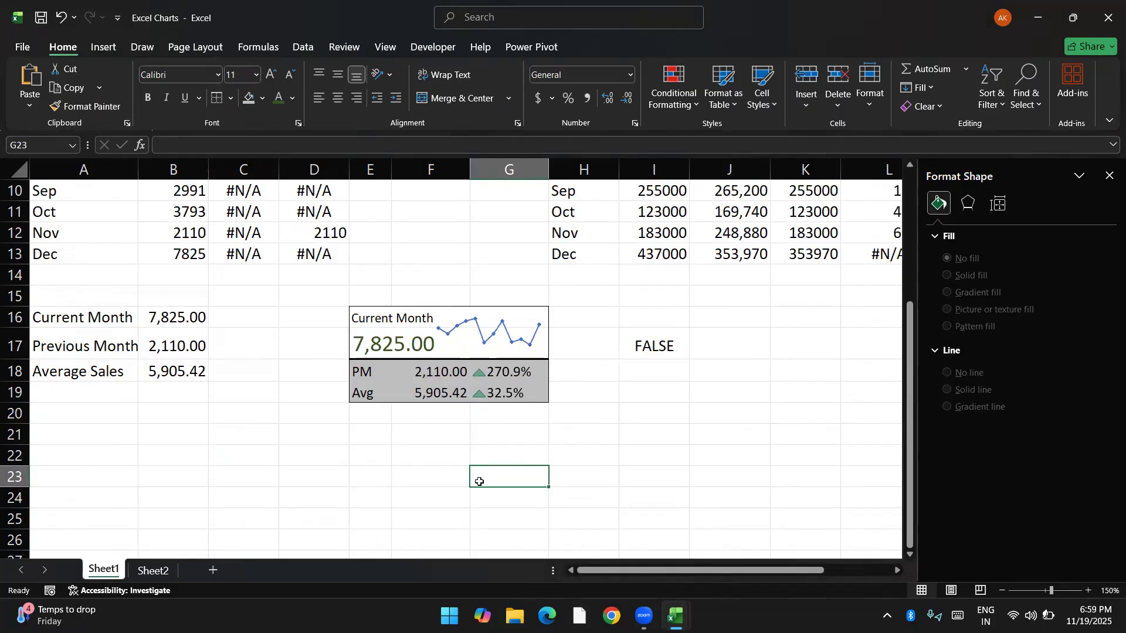
pyautogui.click(656, 346)
pyautogui.press('Delete')
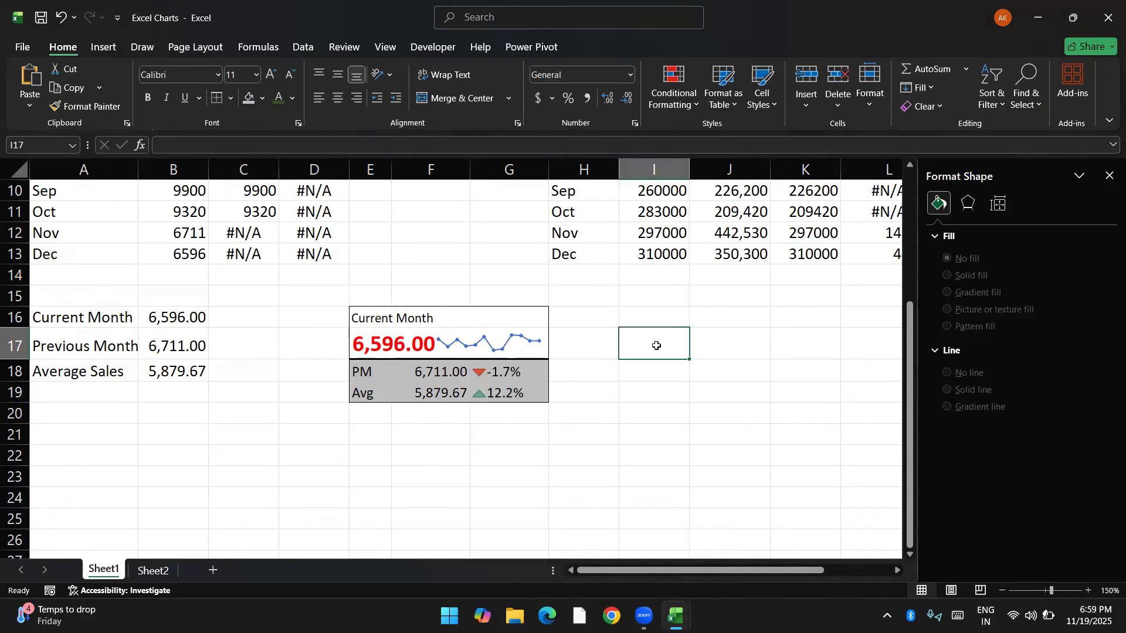
pyautogui.press('Left')
pyautogui.press('Left')
pyautogui.press('Up')
pyautogui.hotkey('shift', 'Down')
pyautogui.hotkey('shift', 'Down')
pyautogui.hotkey('shift', 'Down')
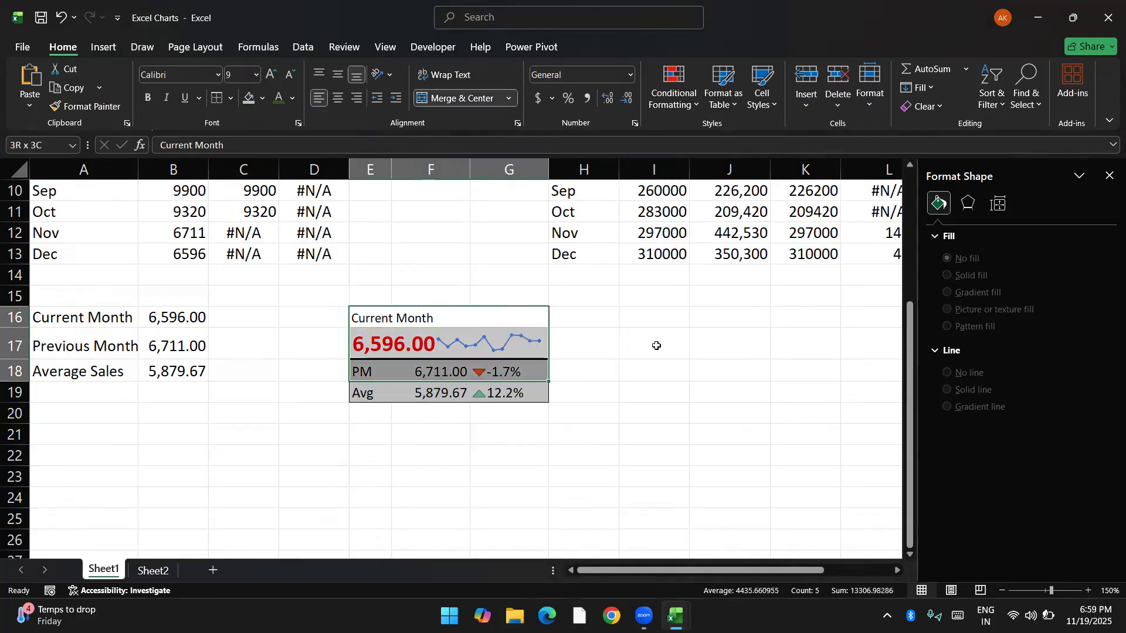
pyautogui.hotkey('ctrl', 'c')
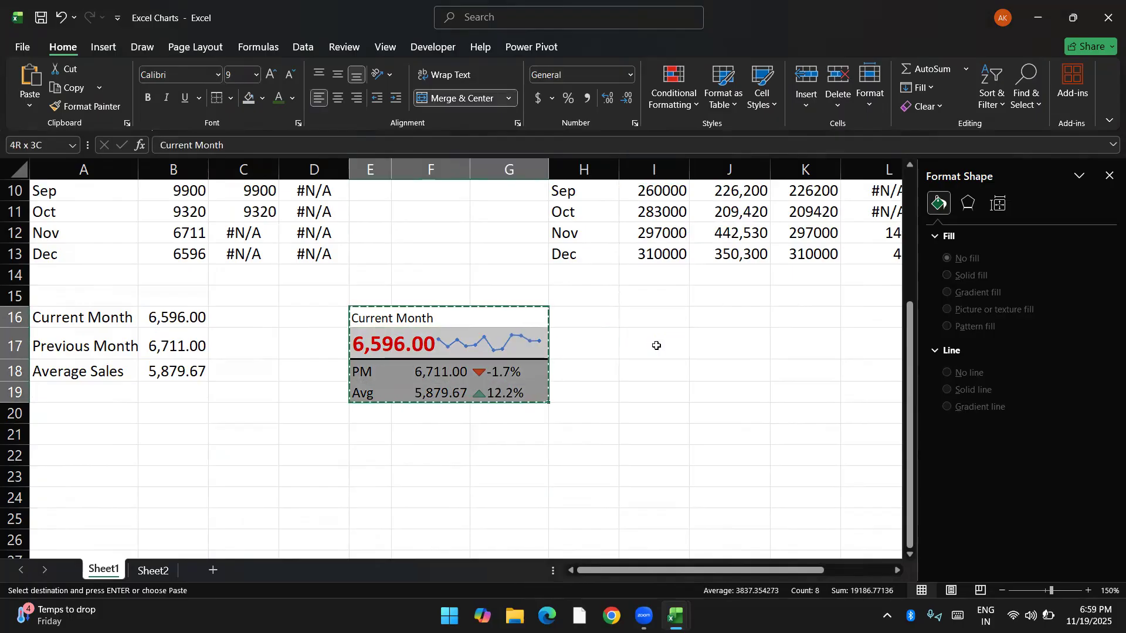
pyautogui.press('Up')
# Step: Make the column B references absolute in the card's current month, PM and Avg value formulas
pyautogui.press('Down')
pyautogui.press('Down')
pyautogui.press('F2')
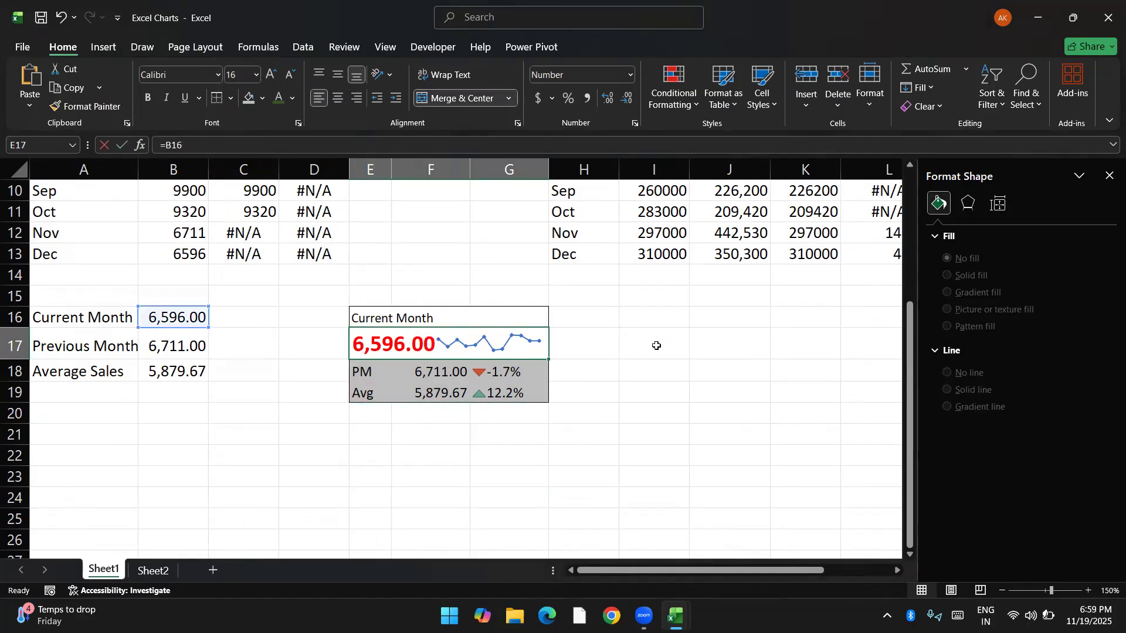
pyautogui.press('F4')
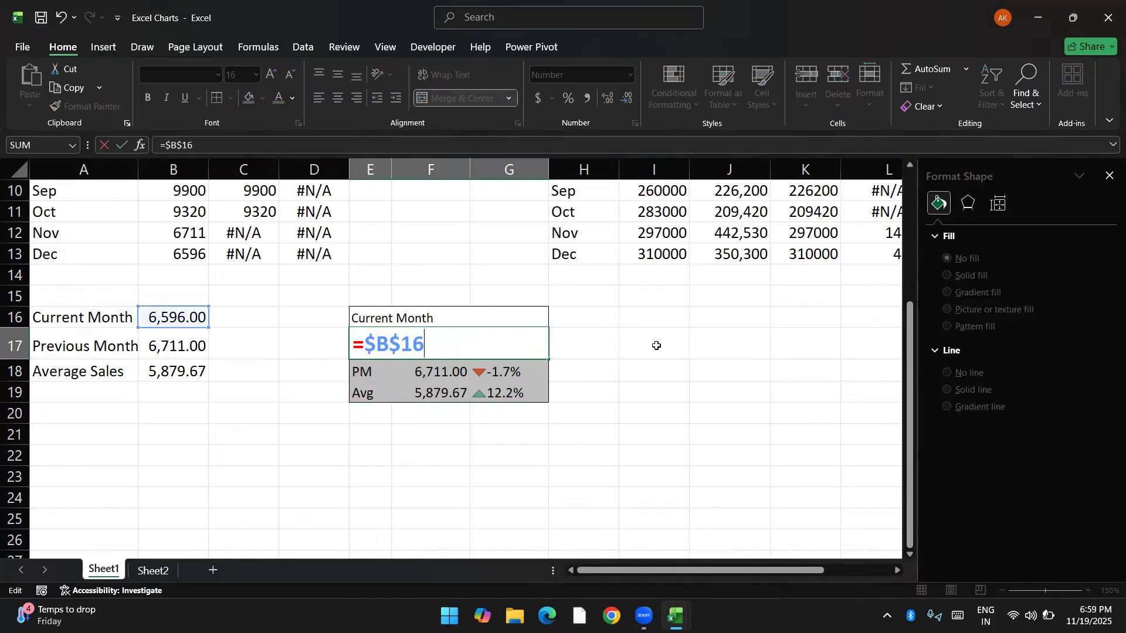
pyautogui.press('Return')
pyautogui.press('Right')
pyautogui.press('F2')
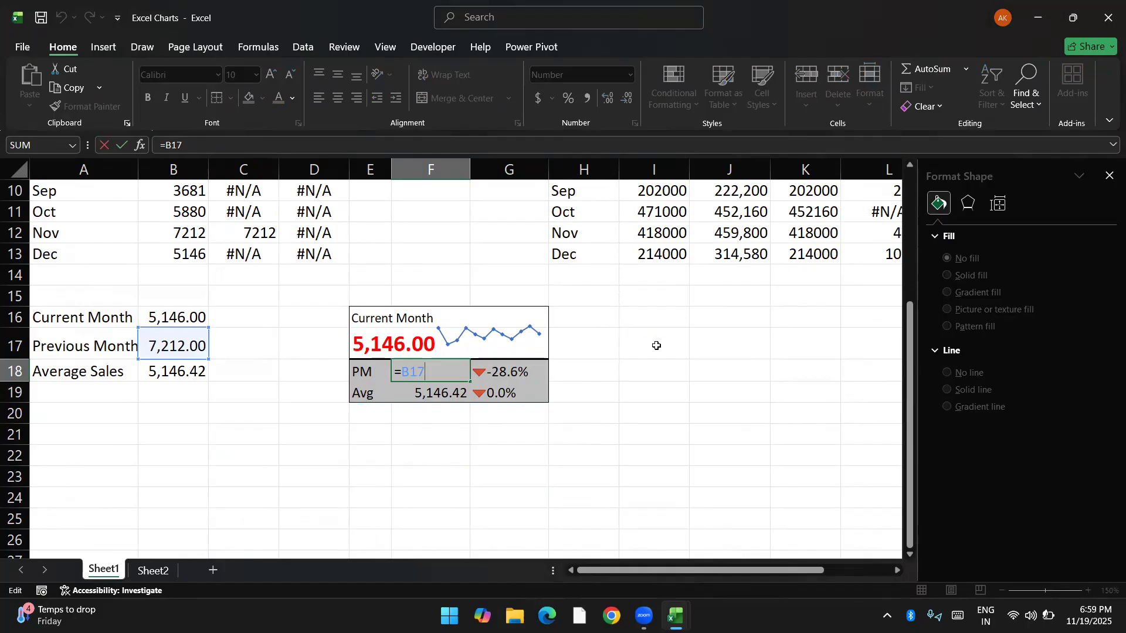
pyautogui.press('Return')
pyautogui.press('F2')
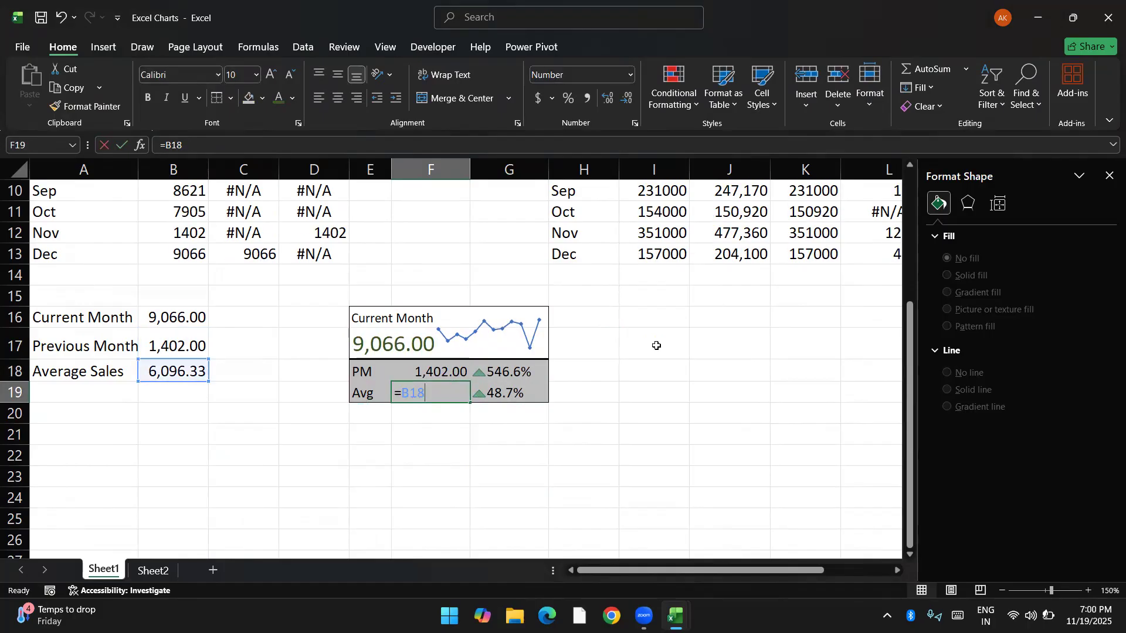
pyautogui.press('Return')
# Step: Copy the whole KPI card in E16:G19 with its mini chart and paste the duplicate below it at E22
pyautogui.press('Up')
pyautogui.press('Up')
pyautogui.press('Up')
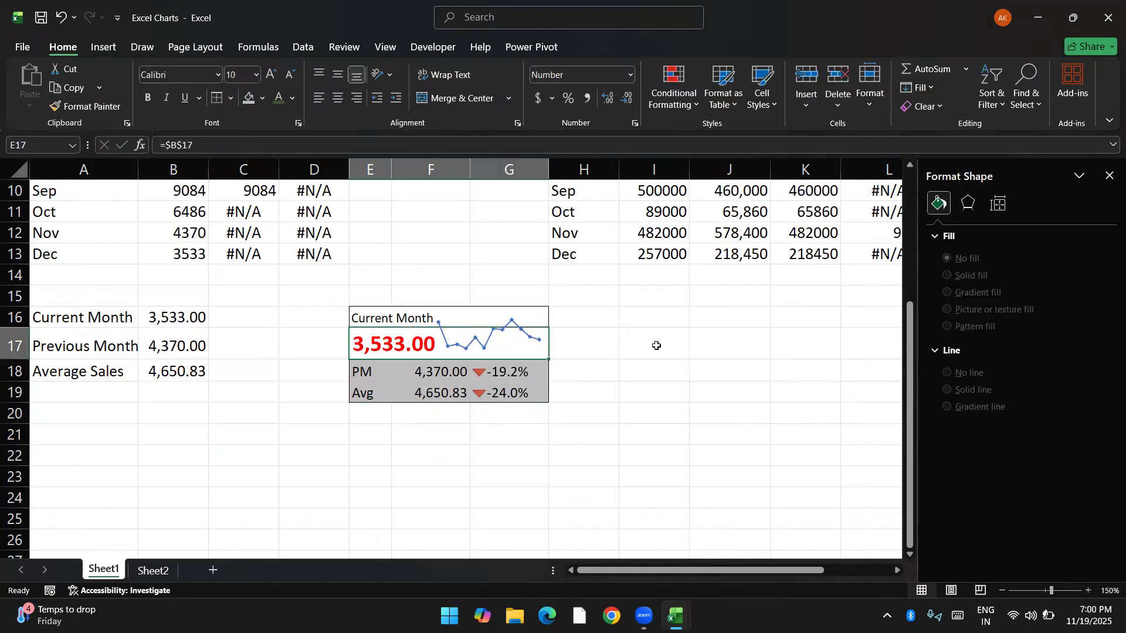
pyautogui.press('Up')
pyautogui.hotkey('shift', 'Down')
pyautogui.hotkey('shift', 'Down')
pyautogui.hotkey('shift', 'Down')
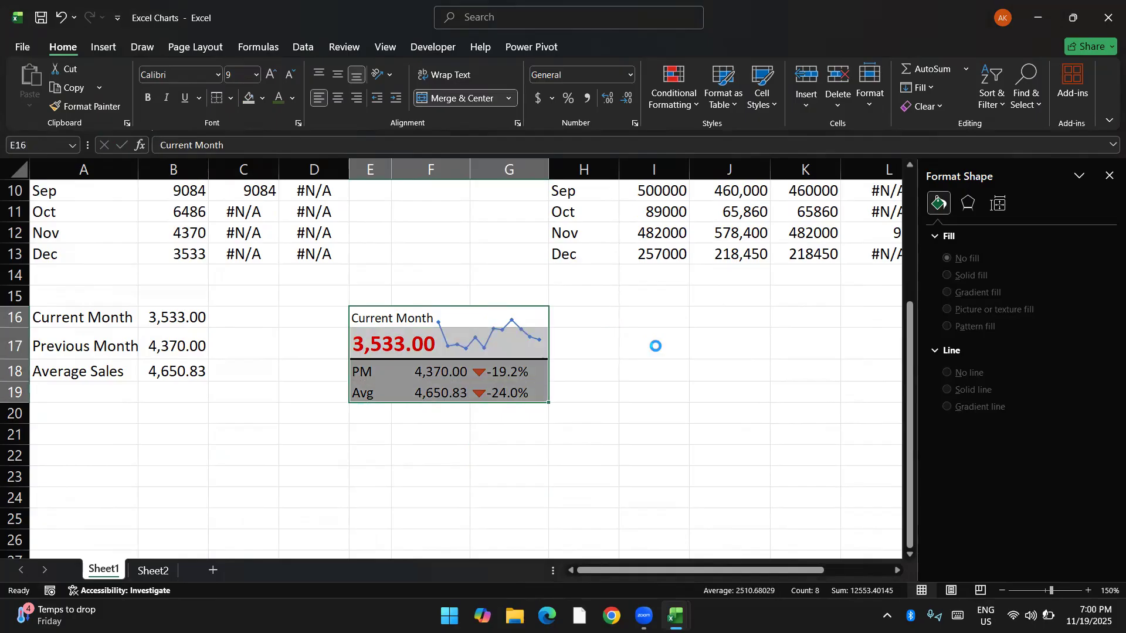
pyautogui.hotkey('ctrl', 'c')
pyautogui.press('Down')
pyautogui.press('Down')
pyautogui.press('Right')
pyautogui.press('Down')
pyautogui.press('Down')
pyautogui.press('Down')
pyautogui.press('Right')
pyautogui.press('Right')
pyautogui.press('Right')
pyautogui.press('Up')
pyautogui.press('Up')
pyautogui.press('Up')
pyautogui.press('Up')
pyautogui.press('Up')
pyautogui.press('Down')
pyautogui.press('Down')
pyautogui.press('Down')
pyautogui.press('Down')
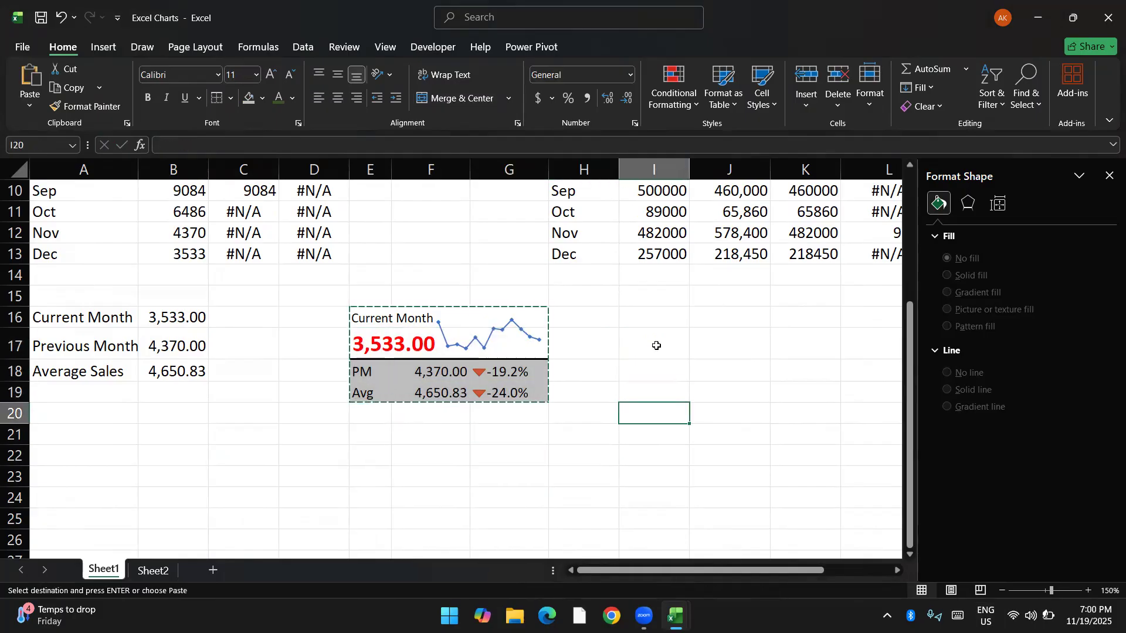
pyautogui.press('Left')
pyautogui.press('Left')
pyautogui.press('Left')
pyautogui.press('Left')
pyautogui.press('Down')
pyautogui.press('Down')
pyautogui.hotkey('ctrl', 'v')
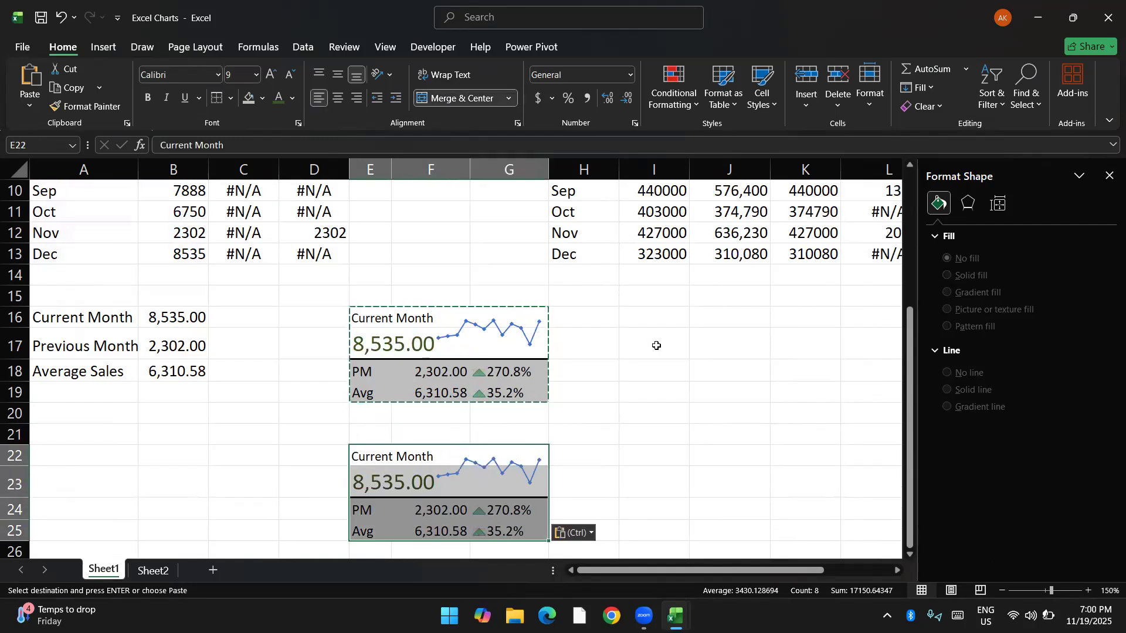
pyautogui.press('Down')
pyautogui.press('Down')
pyautogui.press('Down')
pyautogui.press('Up')
pyautogui.press('Up')
pyautogui.press('Up')
pyautogui.press('Up')
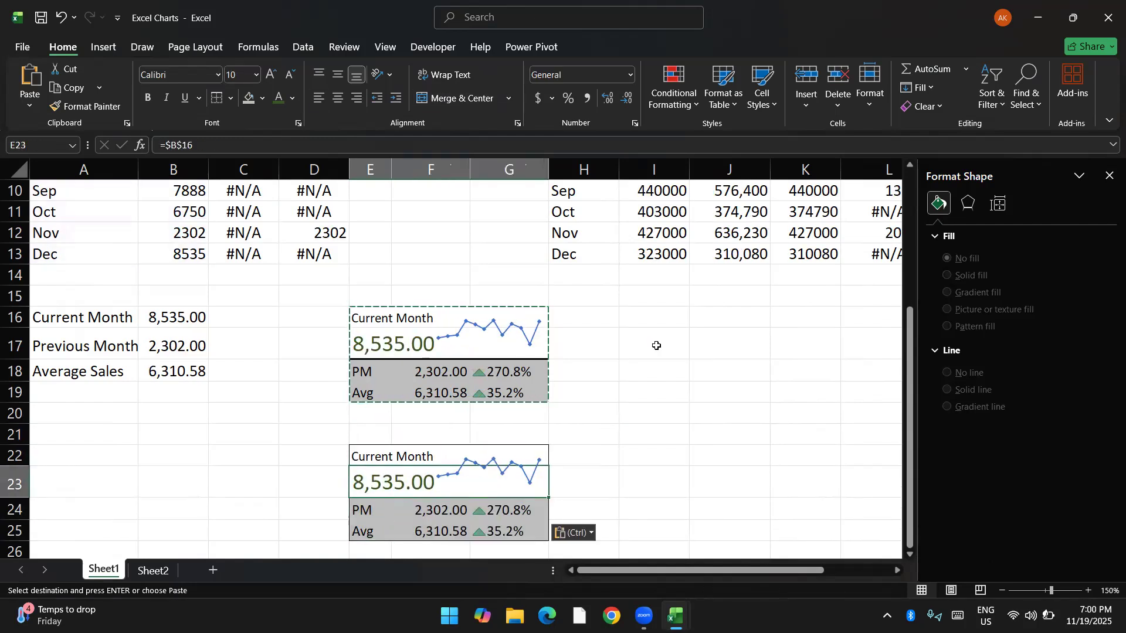
pyautogui.press('Escape')
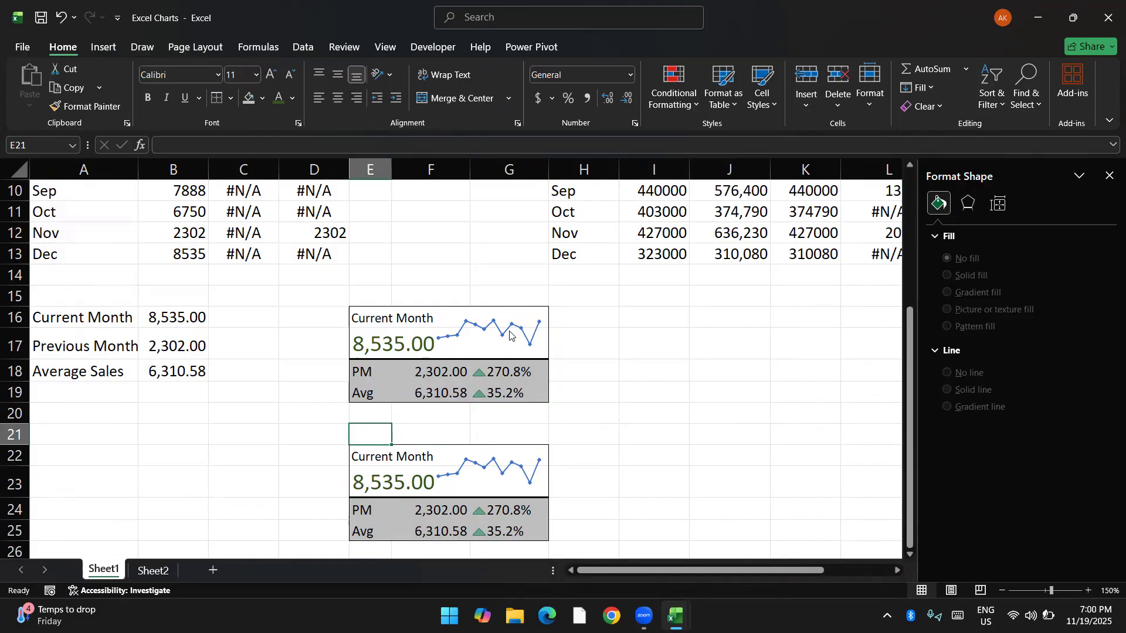
# Step: Stretch the original card's mini line chart leftwards so it spans the card's full width
pyautogui.click(510, 335)
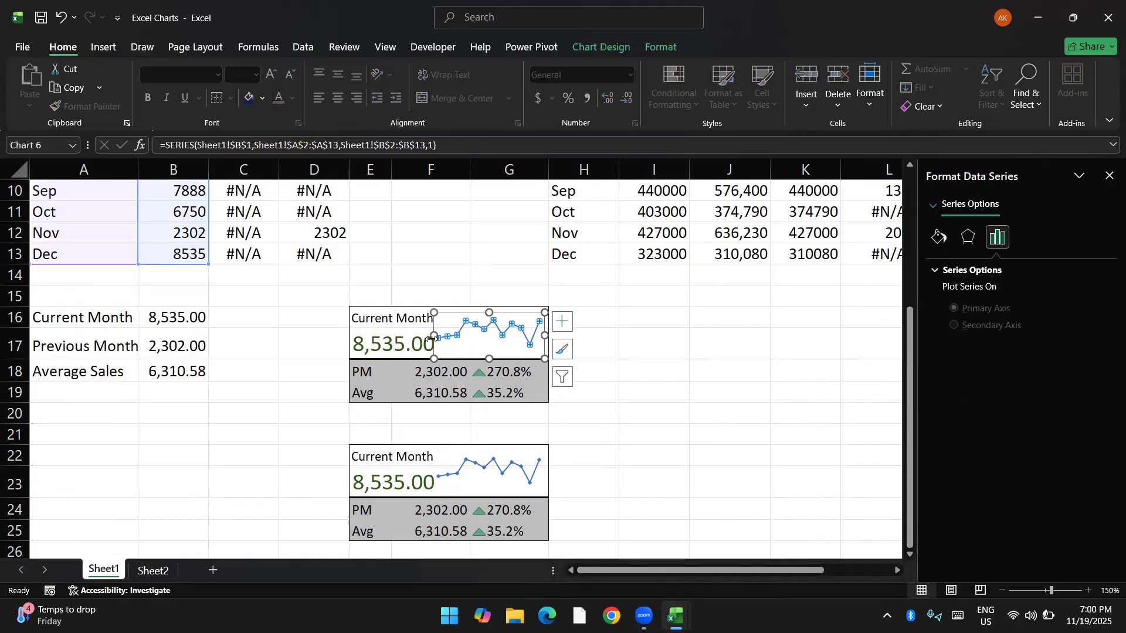
pyautogui.moveTo(432, 335); pyautogui.dragTo(355, 337)
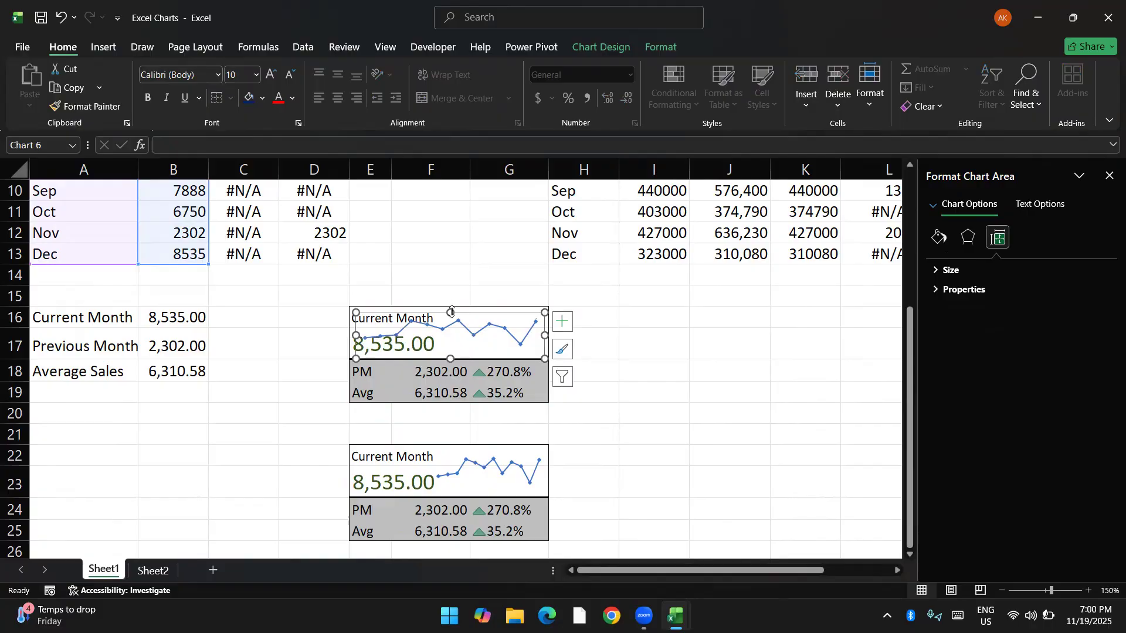
pyautogui.moveTo(356, 337); pyautogui.dragTo(350, 337)
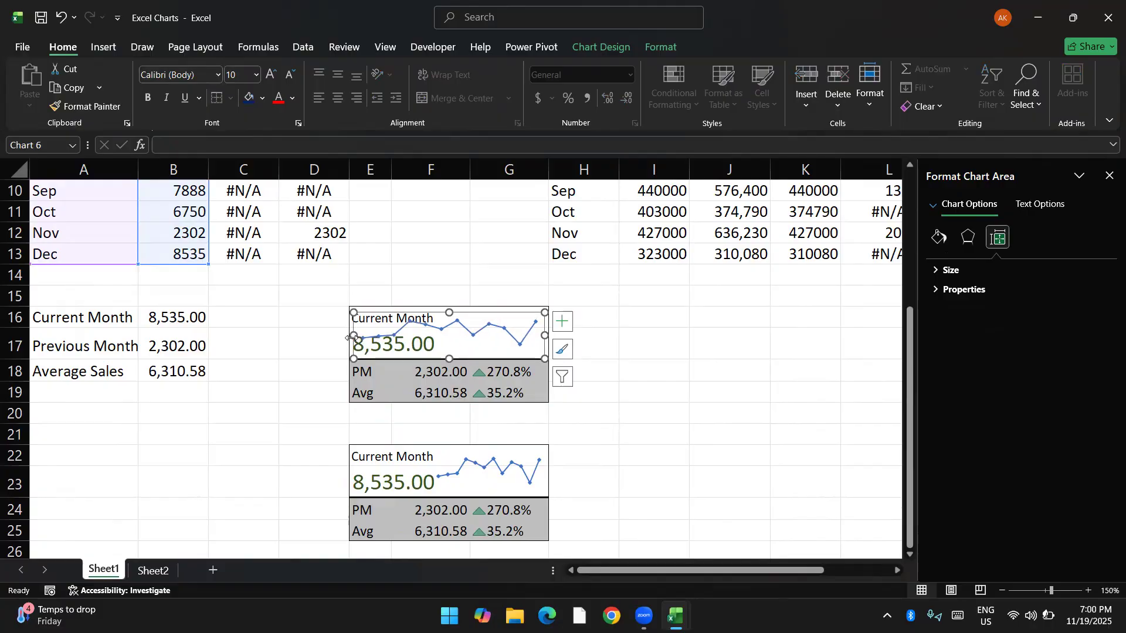
# Step: Change the original card's mini chart from a line to a 2-D area chart
pyautogui.click(105, 49)
pyautogui.click(459, 69)
pyautogui.click(459, 69)
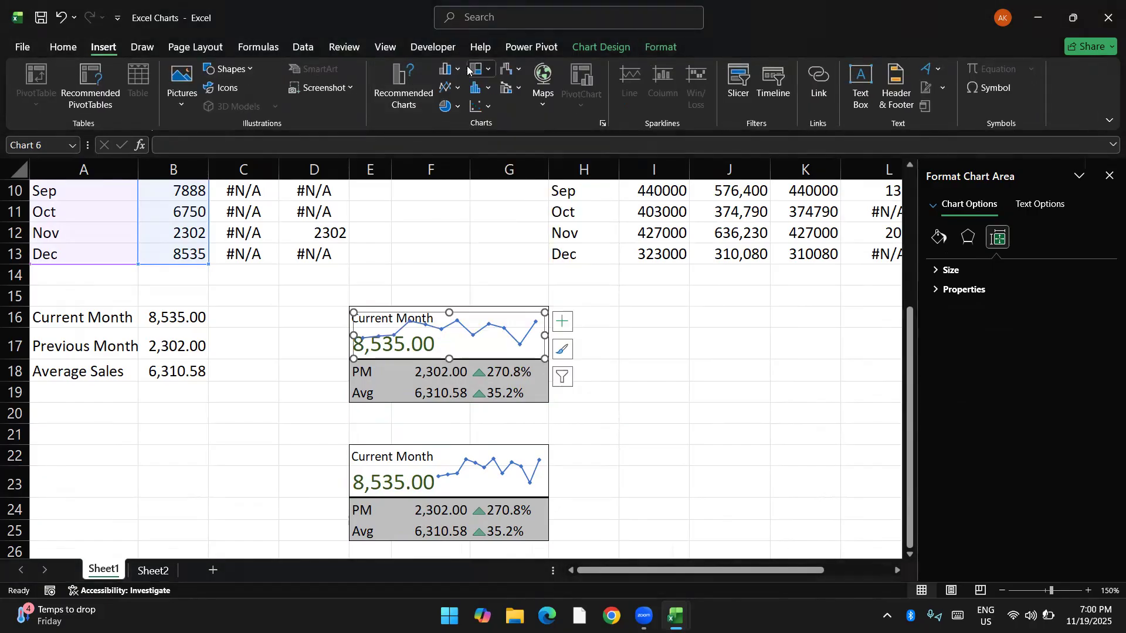
pyautogui.click(481, 68)
pyautogui.click(449, 87)
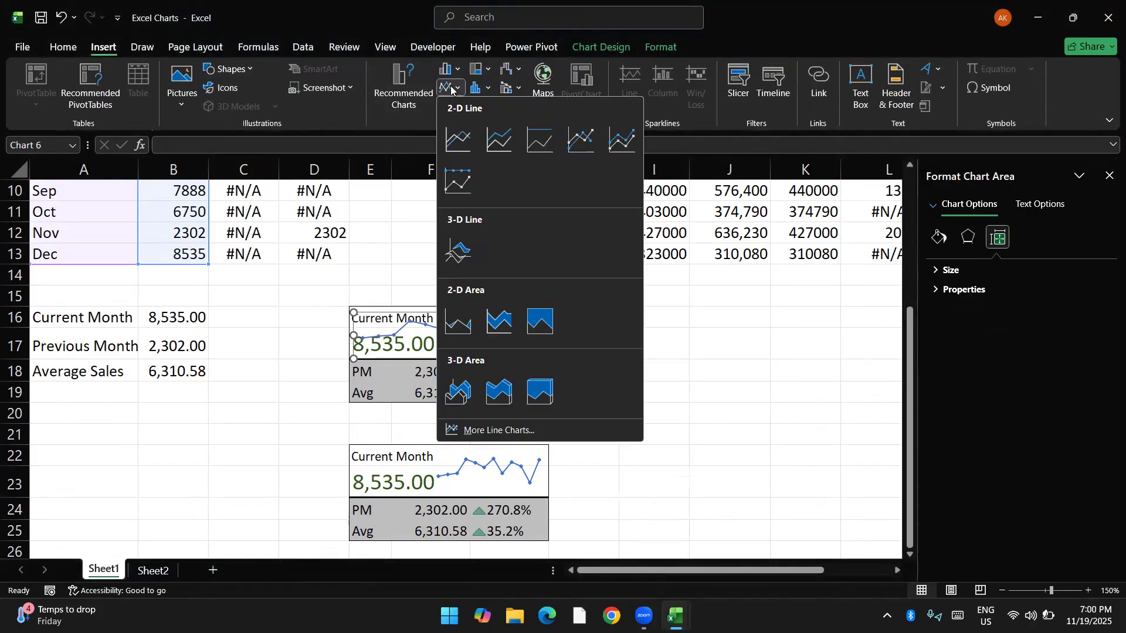
pyautogui.click(464, 330)
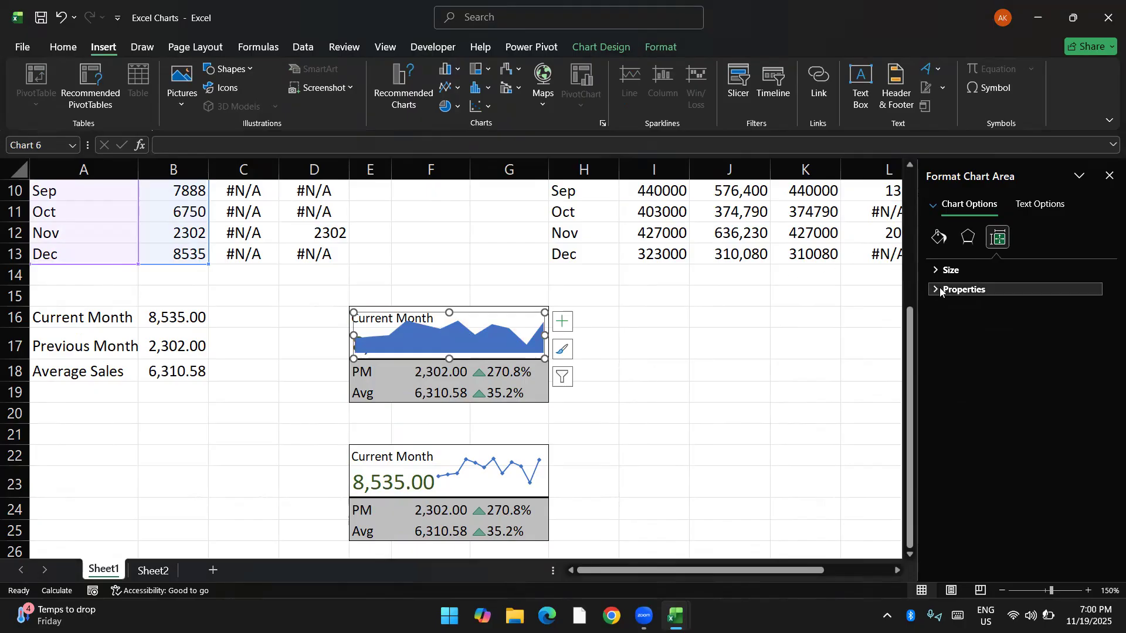
pyautogui.click(939, 237)
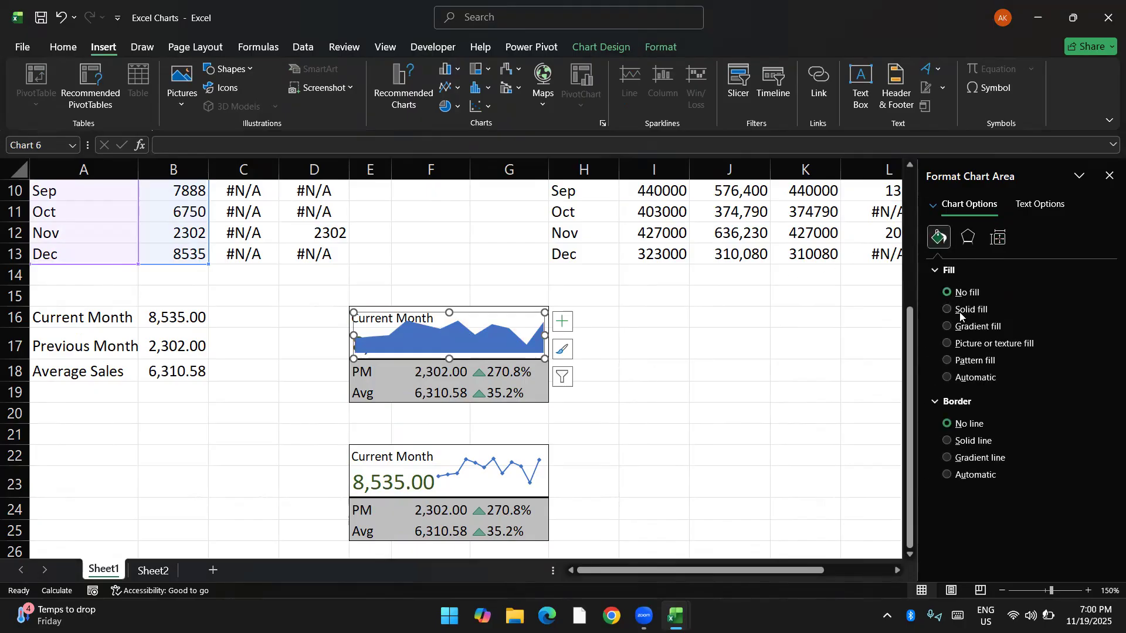
pyautogui.click(959, 308)
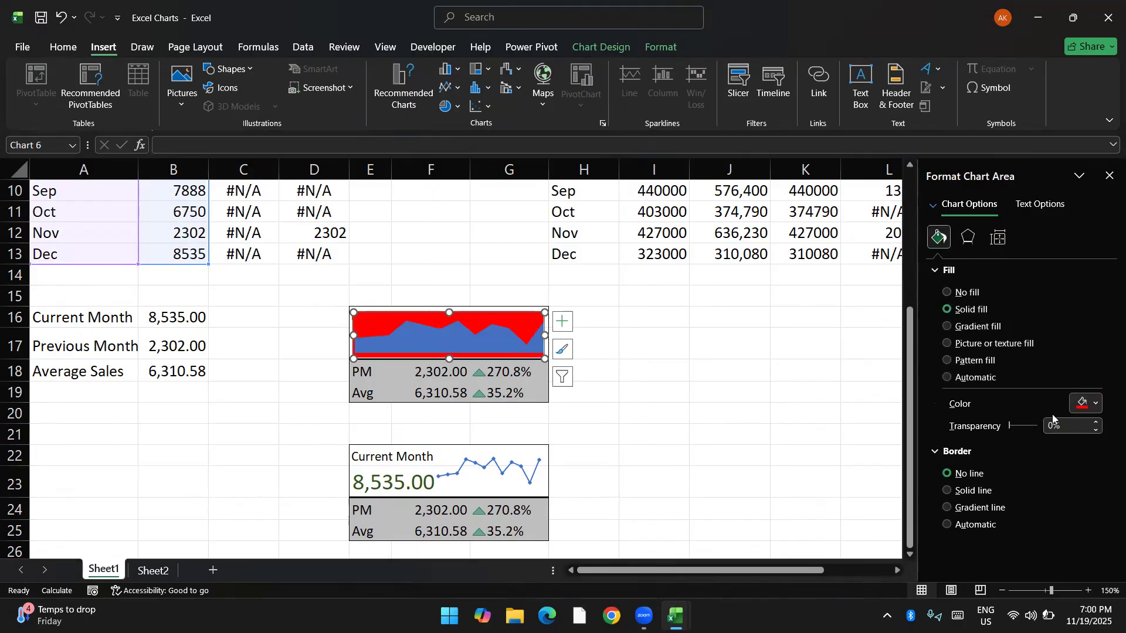
pyautogui.click(949, 292)
# Step: Fill the area chart's Sales series with solid grey at 53% transparency
pyautogui.click(514, 339)
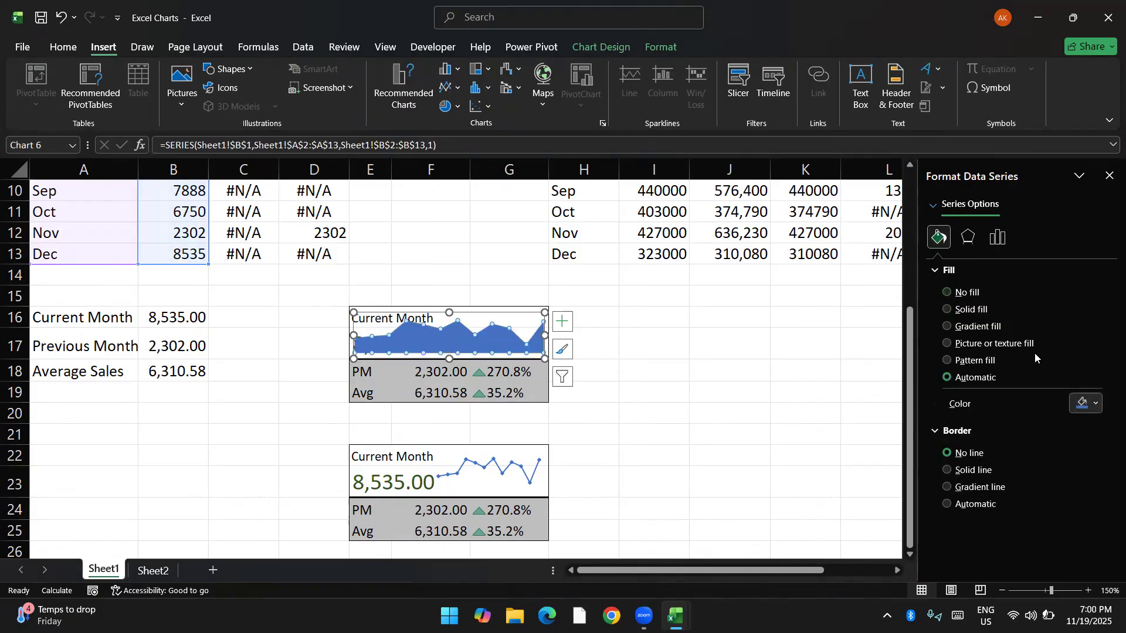
pyautogui.click(1092, 410)
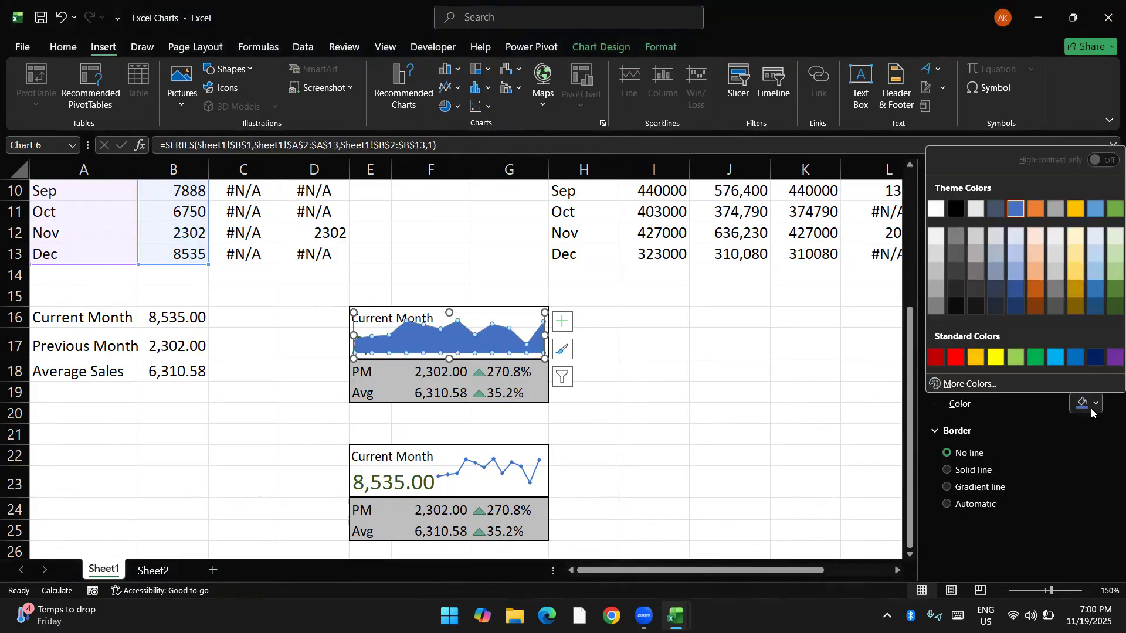
pyautogui.click(935, 291)
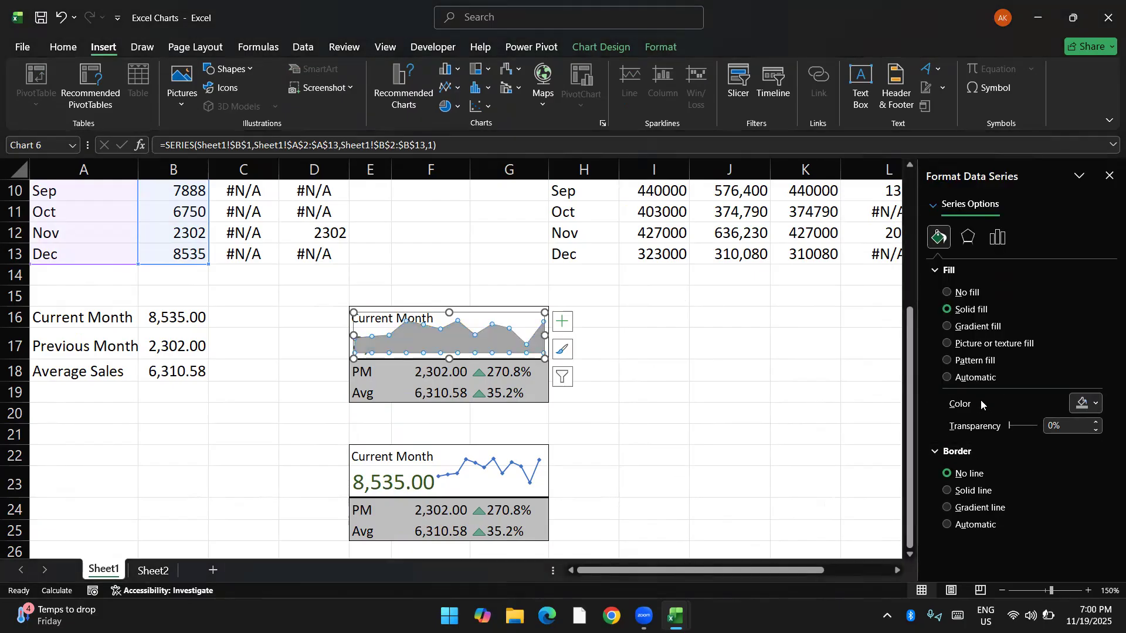
pyautogui.moveTo(1011, 424); pyautogui.dragTo(1024, 429)
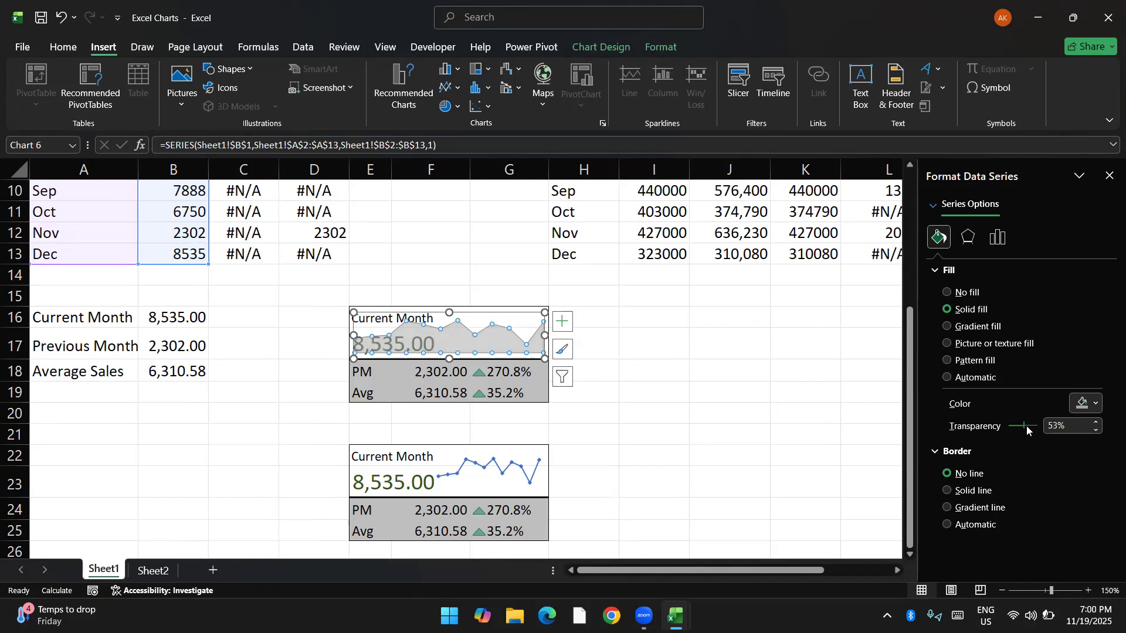
pyautogui.click(761, 353)
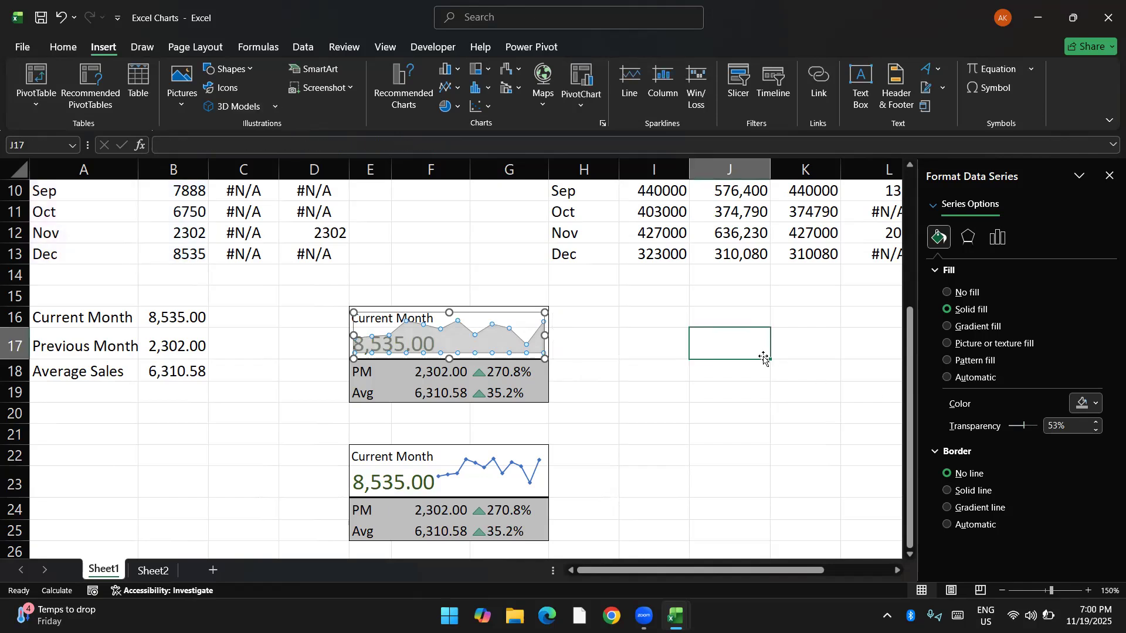
pyautogui.click(517, 350)
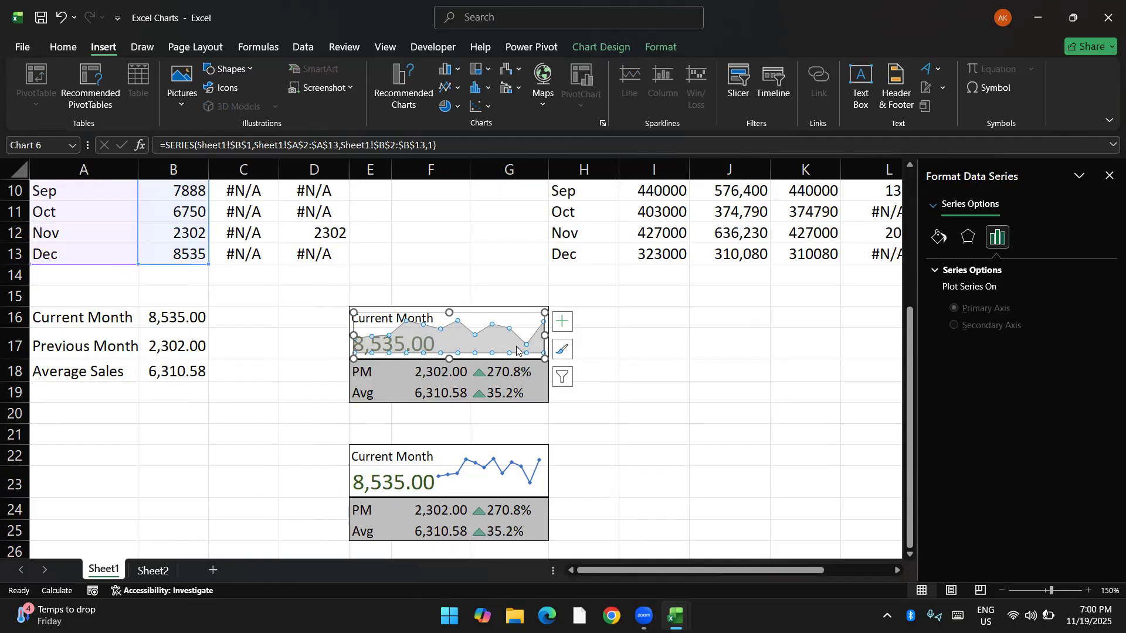
pyautogui.rightClick(517, 351)
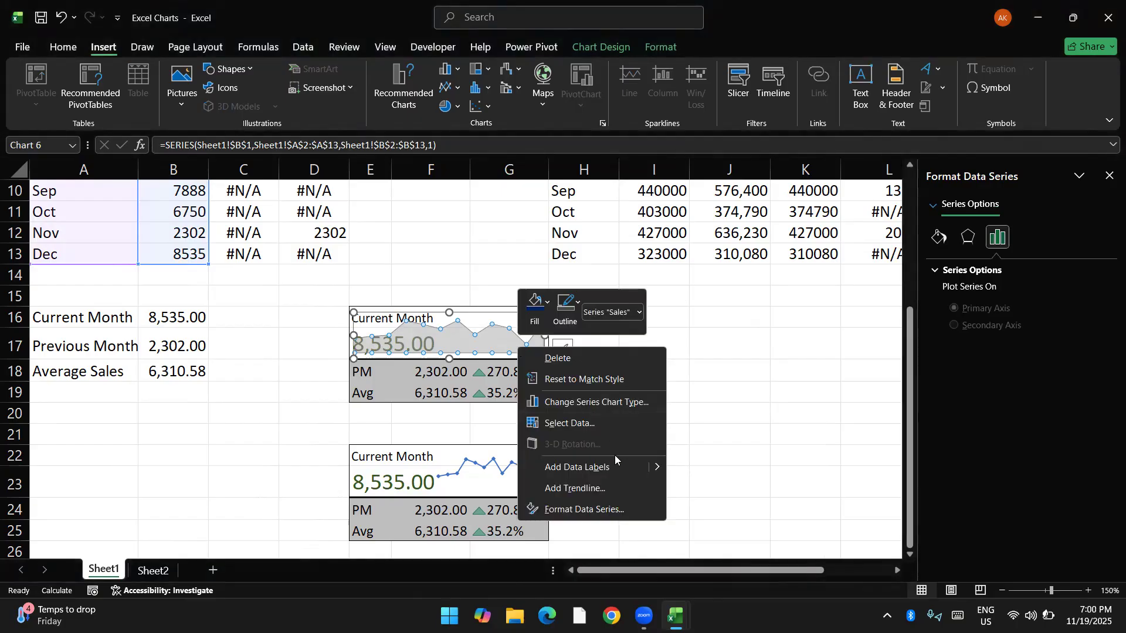
pyautogui.click(611, 45)
pyautogui.click(647, 48)
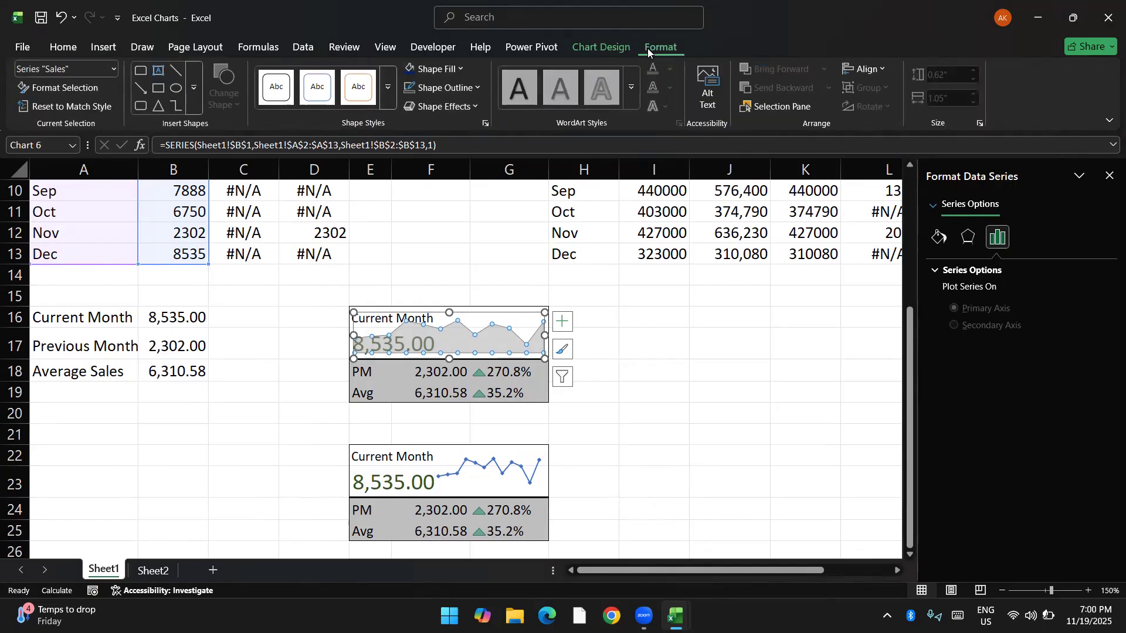
pyautogui.click(878, 70)
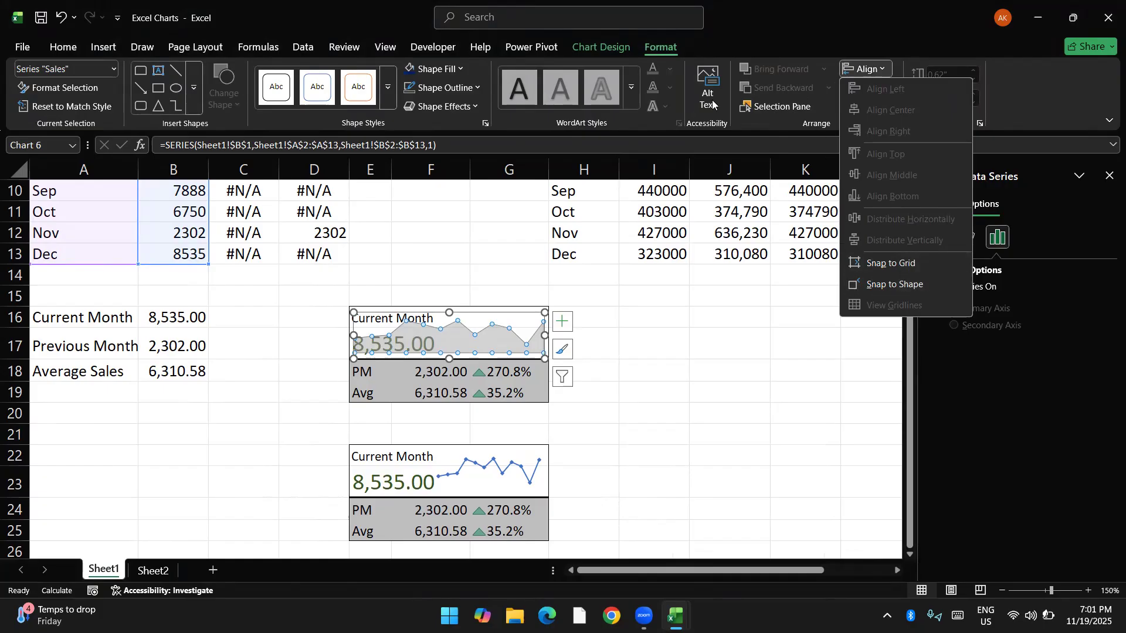
pyautogui.click(623, 49)
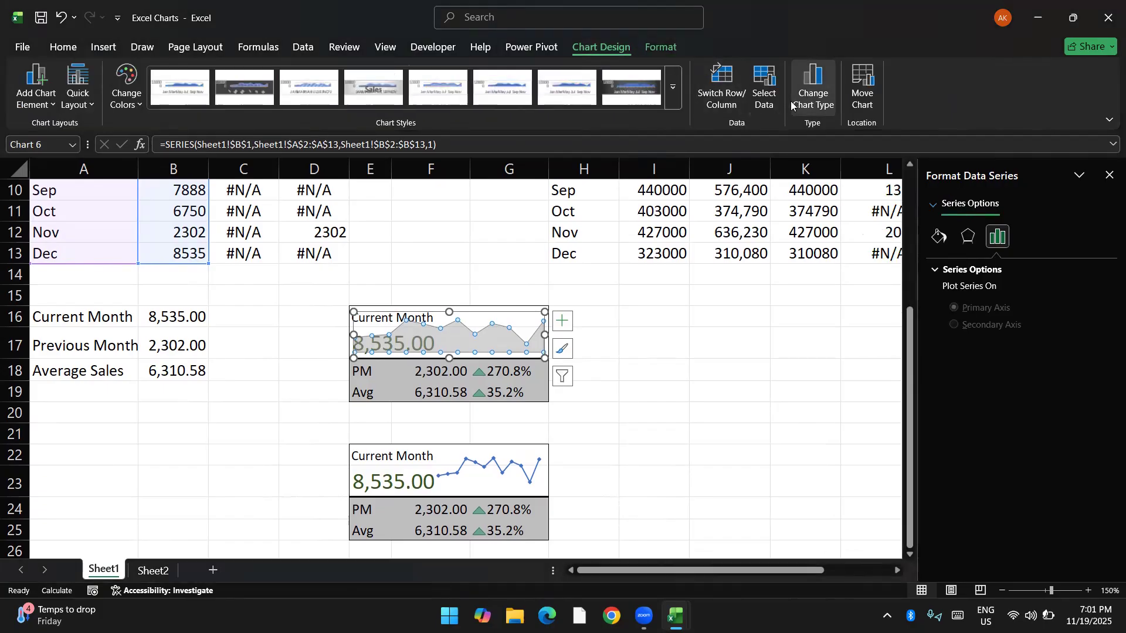
pyautogui.click(658, 55)
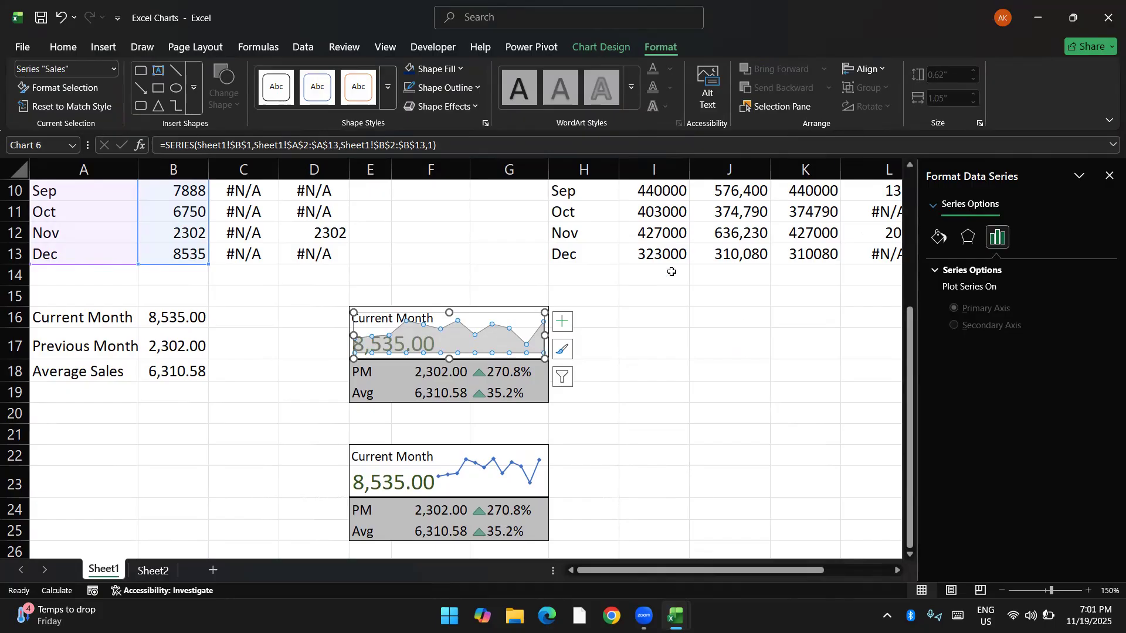
# Step: Extend the area chart's lower and upper edges to a height of 0.51" so it fills the card's white section
pyautogui.click(448, 358)
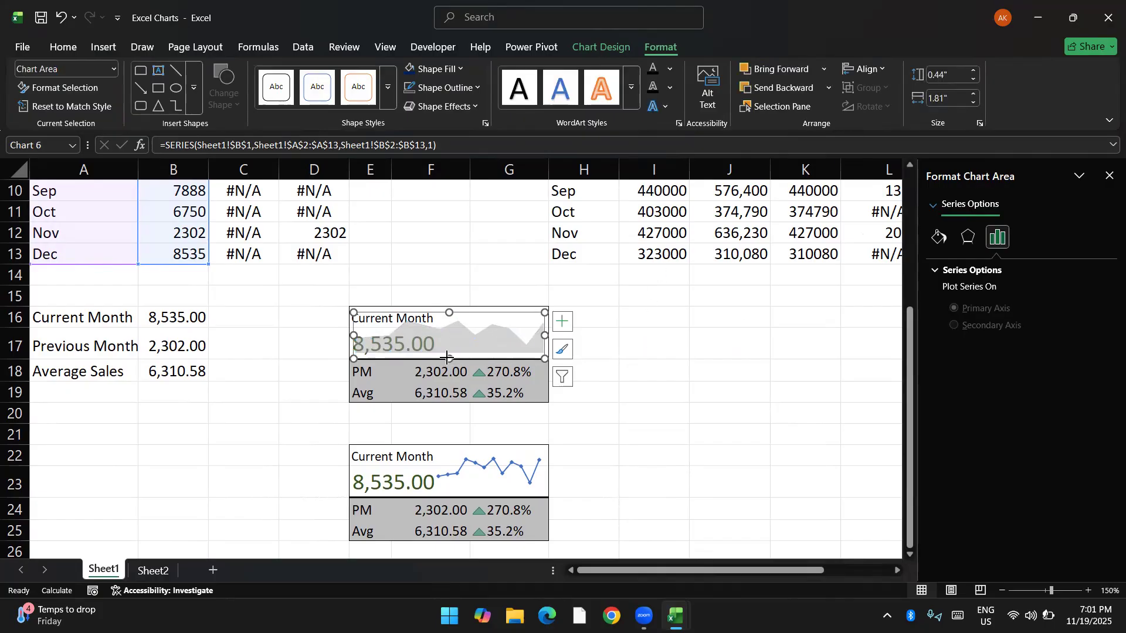
pyautogui.moveTo(447, 359); pyautogui.dragTo(447, 361)
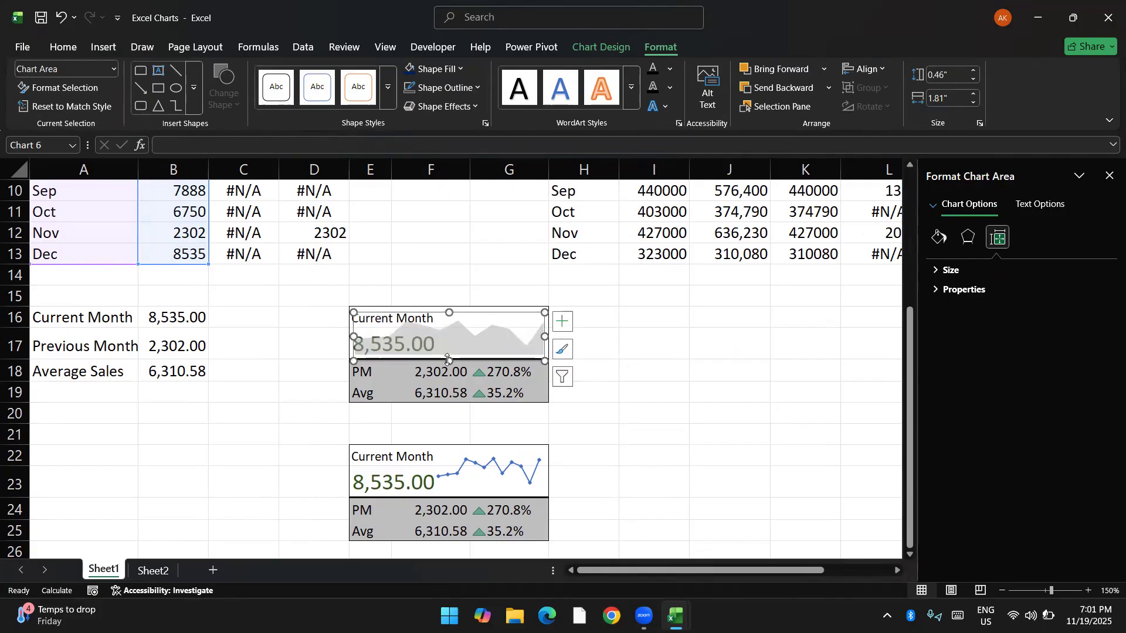
pyautogui.moveTo(449, 312); pyautogui.dragTo(450, 307)
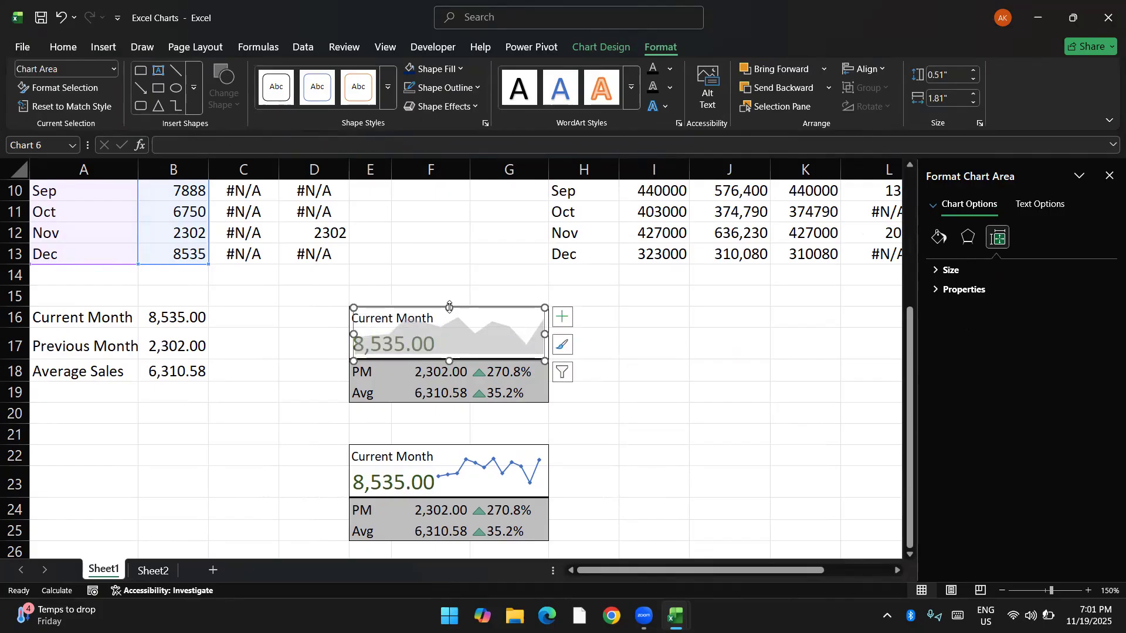
# Step: Nudge the area chart down and left to the card's edge, and widen it to the card's right edge
pyautogui.press('Down')
pyautogui.press('Down')
pyautogui.press('Left')
pyautogui.press('Right')
pyautogui.press('Left')
pyautogui.press('Left')
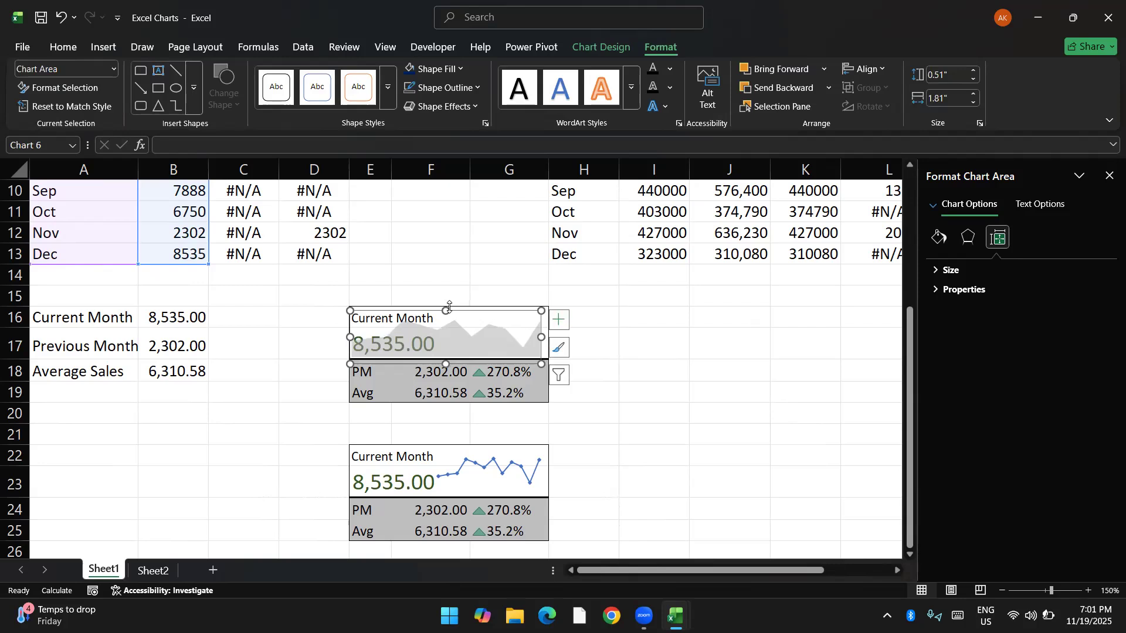
pyautogui.moveTo(539, 337); pyautogui.dragTo(546, 337)
pyautogui.click(580, 355)
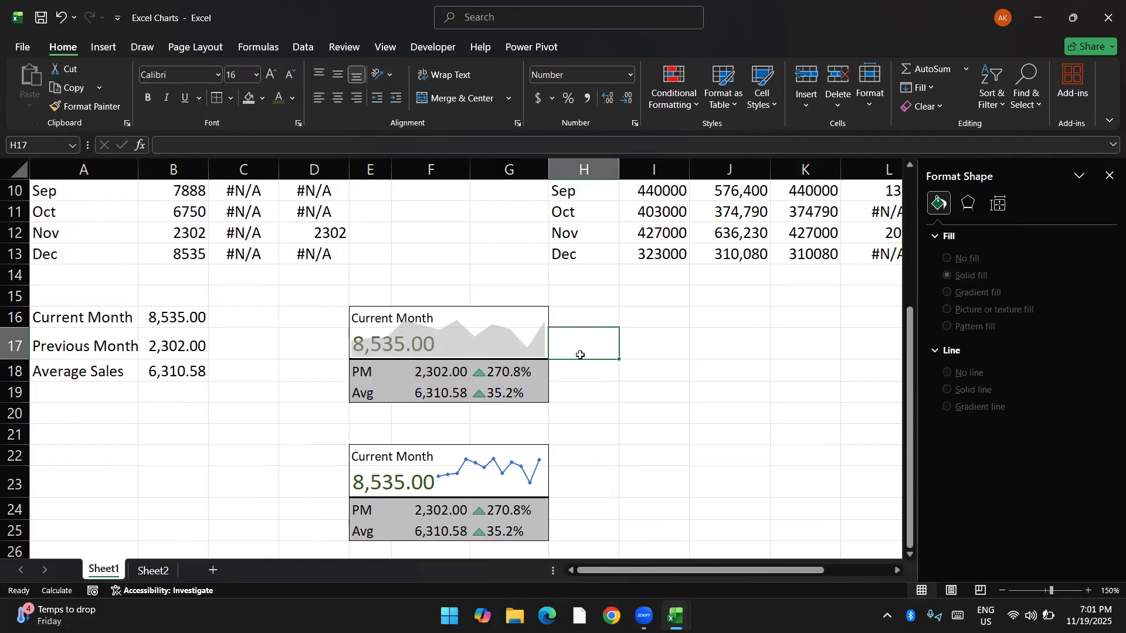
# Step: Recalculate the sales several times to check the area chart and value colours on both KPI cards
pyautogui.press('F9')
pyautogui.press('F9')
pyautogui.press('F9')
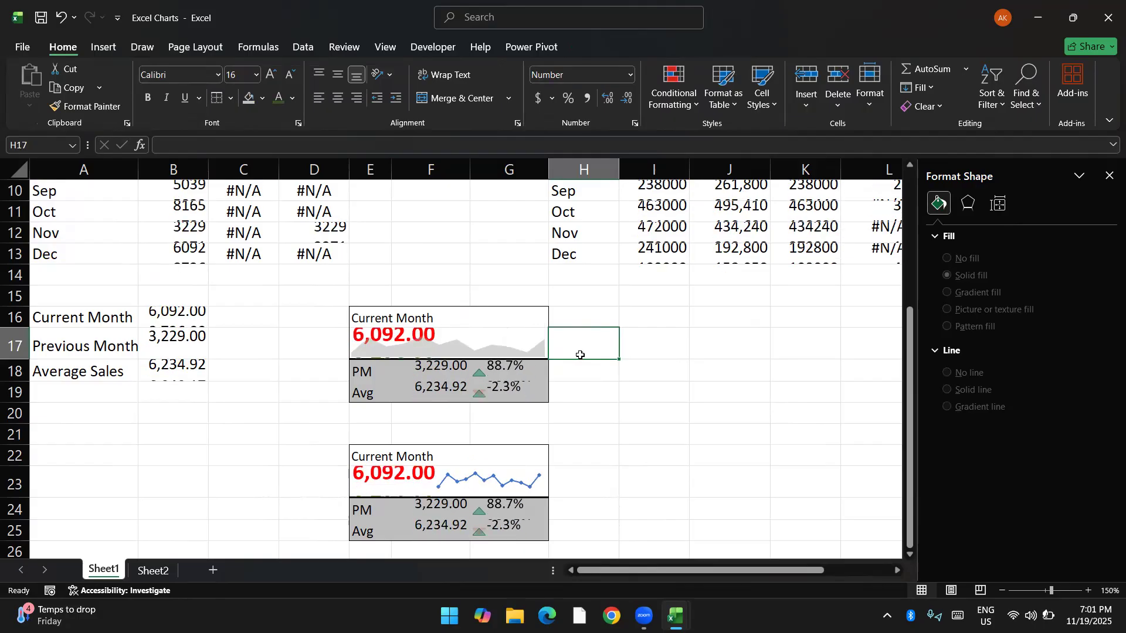
pyautogui.press('F9')
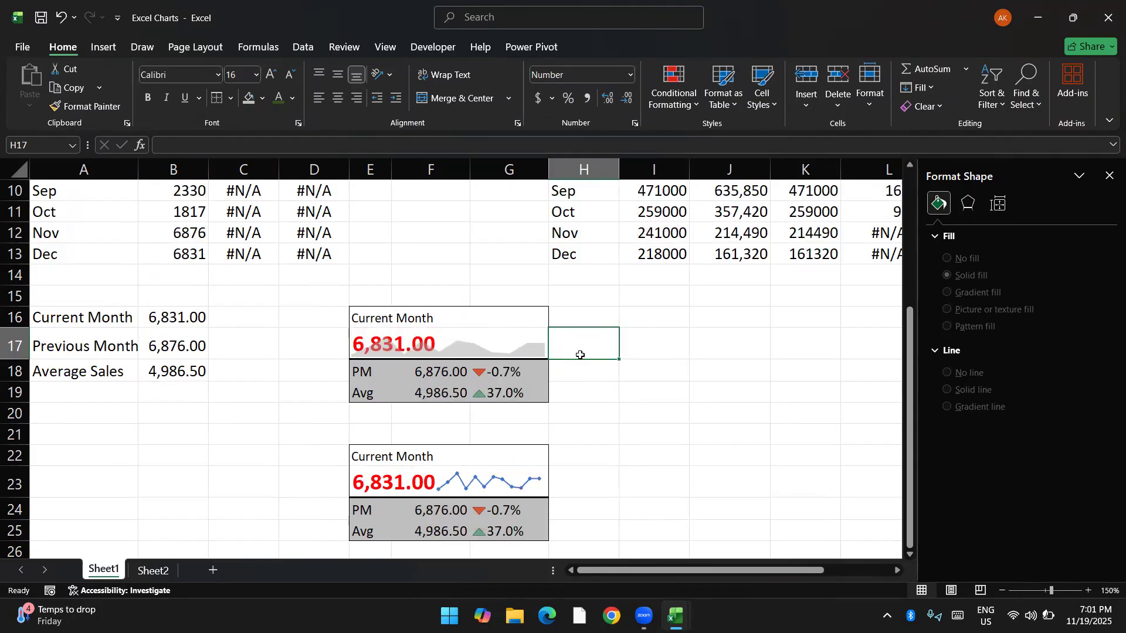
pyautogui.press('F9')
pyautogui.press('F9')
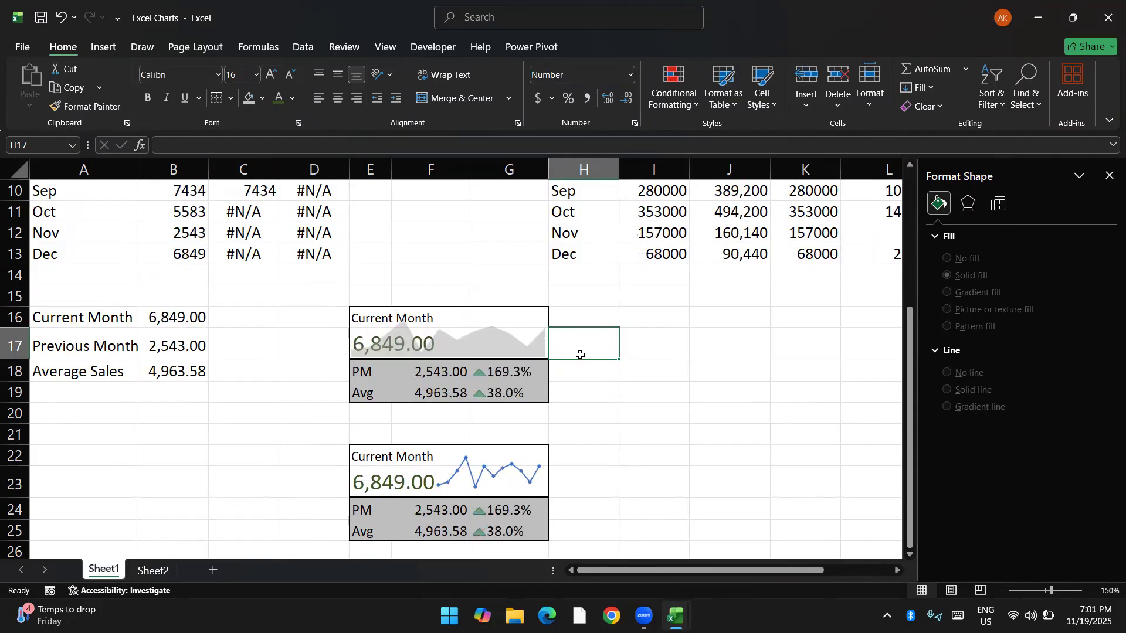
# Step: Select the Sales area series in the original card's chart
pyautogui.doubleClick(532, 355)
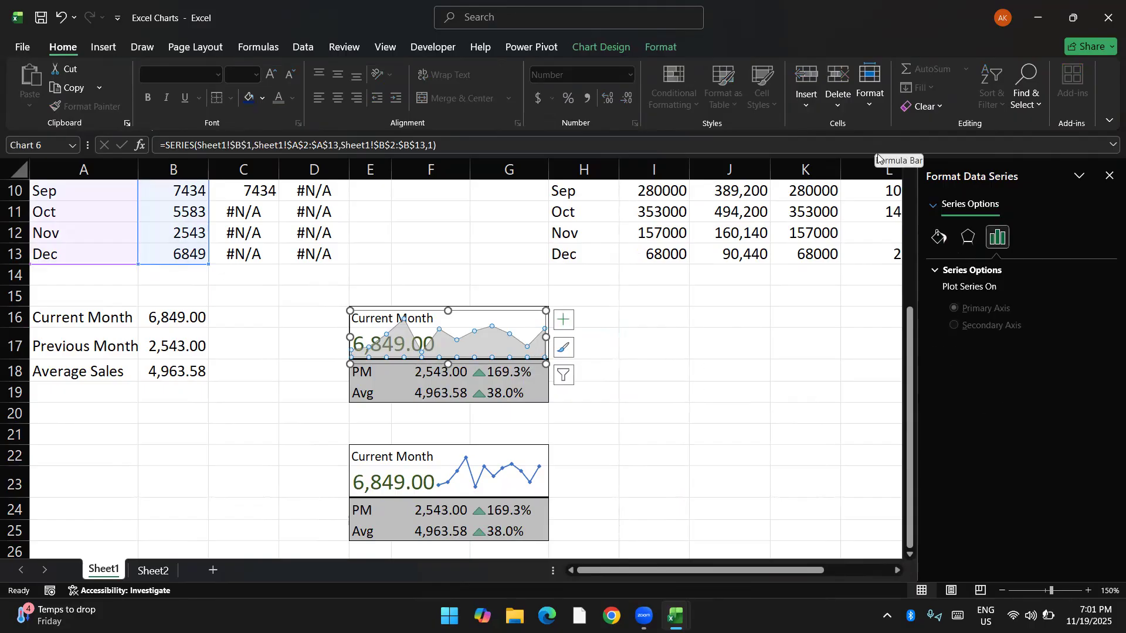
pyautogui.hotkey('alt', 'r')
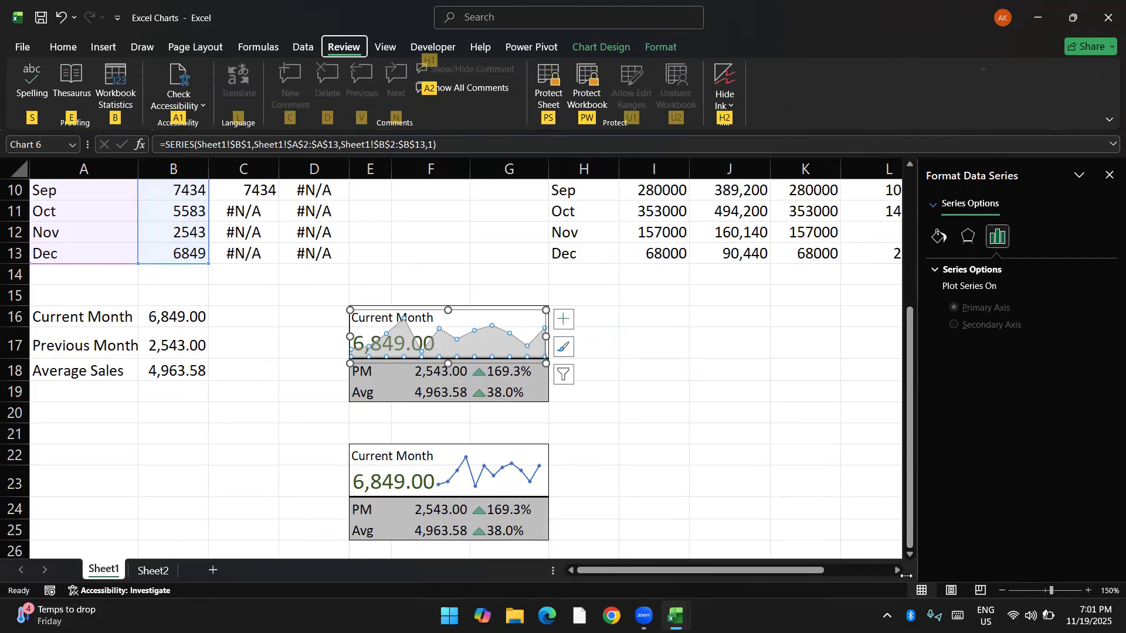